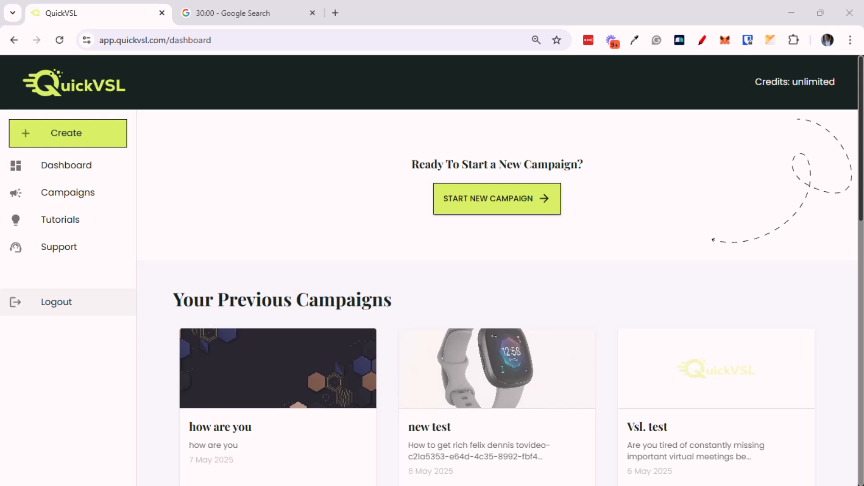
# Step: Switch to the Google countdown timer page and start the 30:00 countdown
pyautogui.click(225, 12)
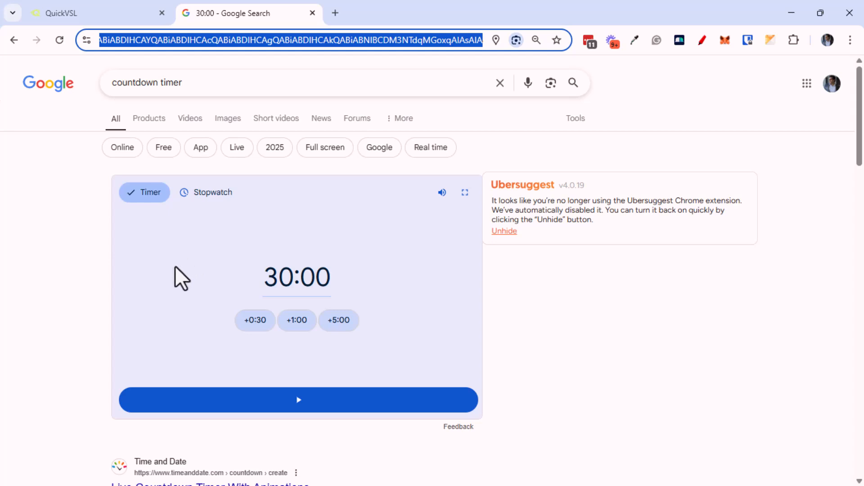
pyautogui.click(201, 412)
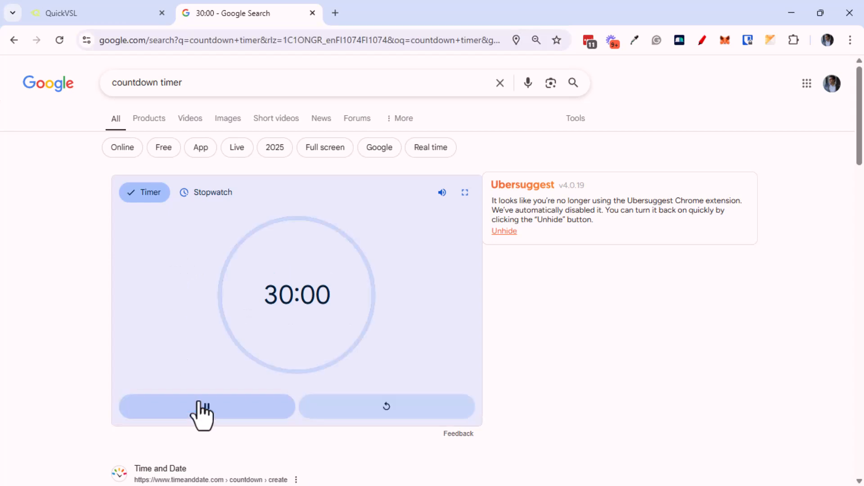
# Step: Return to QuickVSL and start a new campaign using the AI Generated option
pyautogui.click(106, 11)
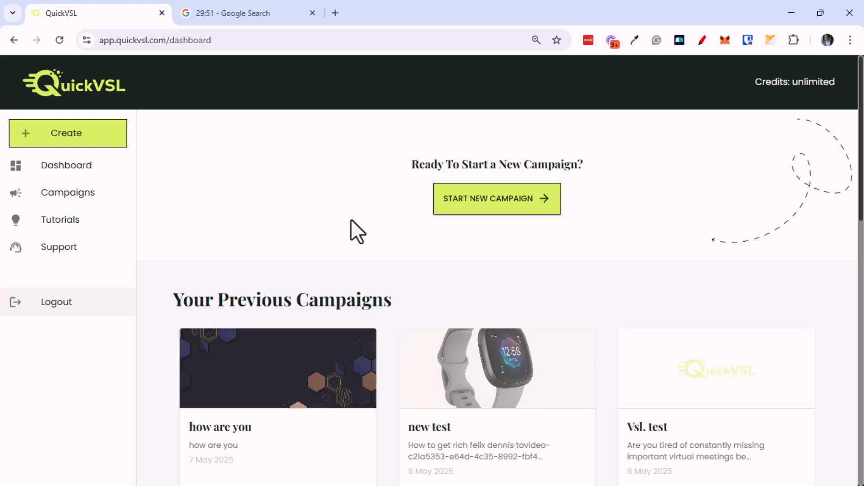
pyautogui.click(475, 207)
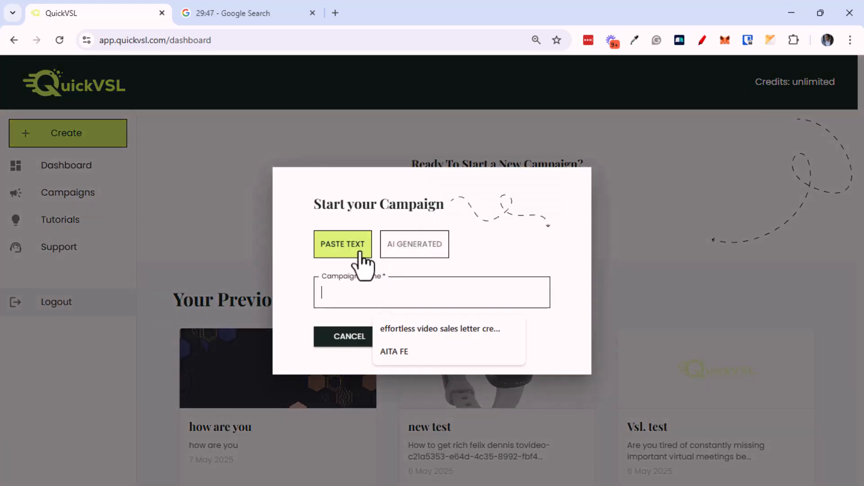
pyautogui.click(395, 247)
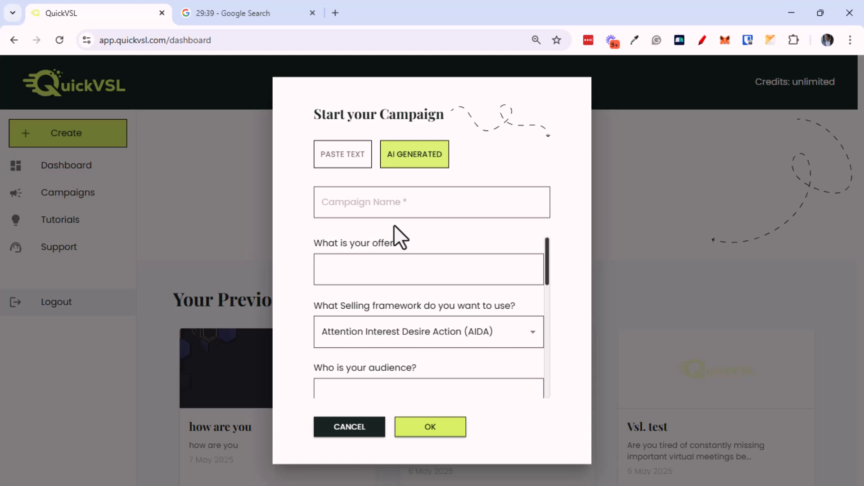
# Step: Open contentgorilla.co in a new browser tab and look over the homepage's headline and key features
pyautogui.click(337, 15)
pyautogui.write('content gorilla')
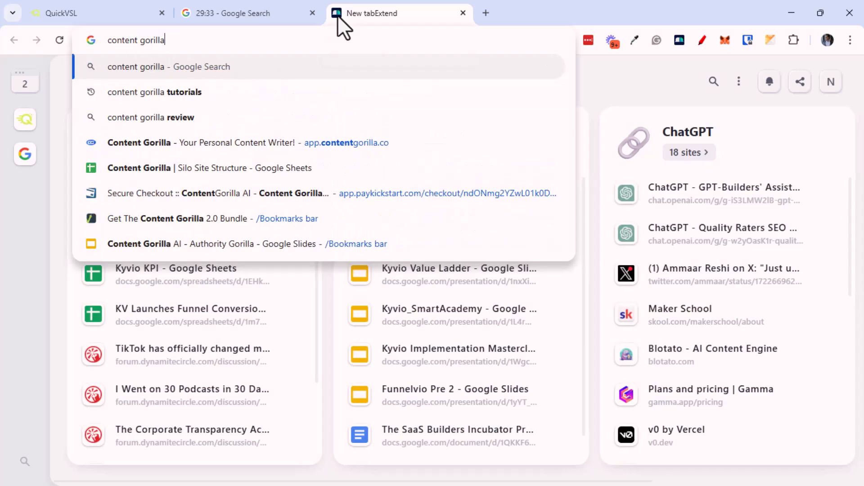
pyautogui.hotkey('ctrl', 'a')
pyautogui.write('conten')
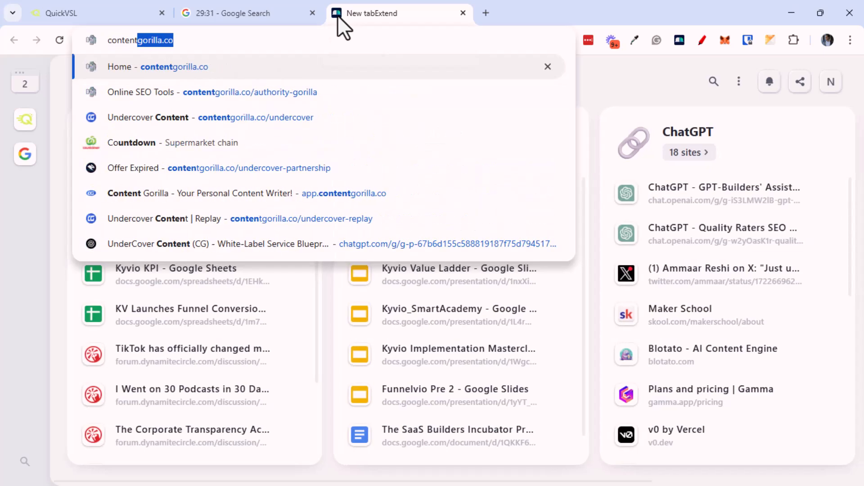
pyautogui.press('Return')
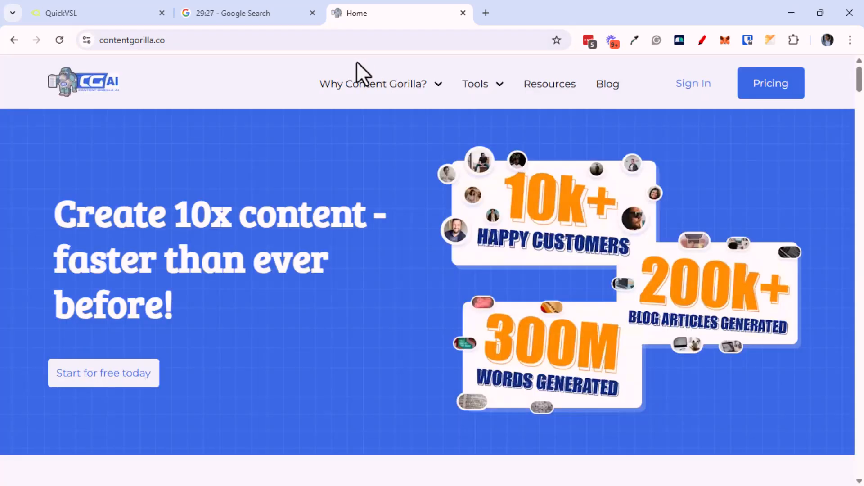
pyautogui.middleClick(353, 182)
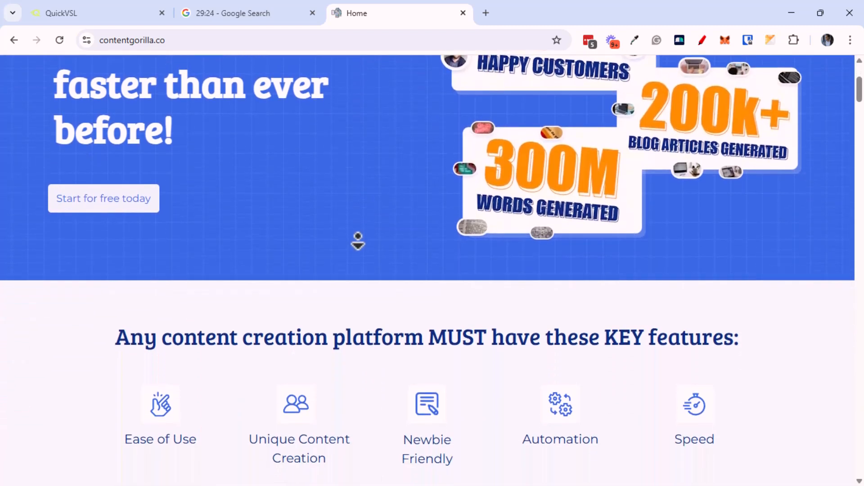
pyautogui.middleClick(353, 266)
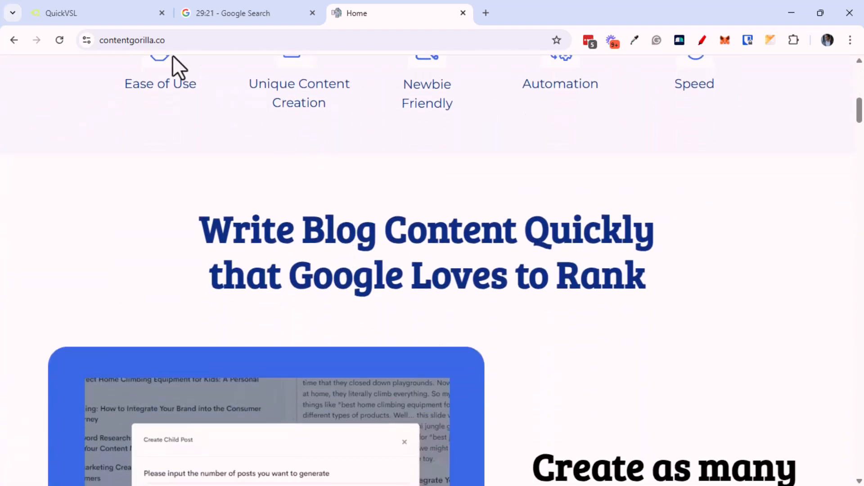
# Step: Switch back to QuickVSL and name the new campaign "CG Affiliate"
pyautogui.moveTo(109, 13)
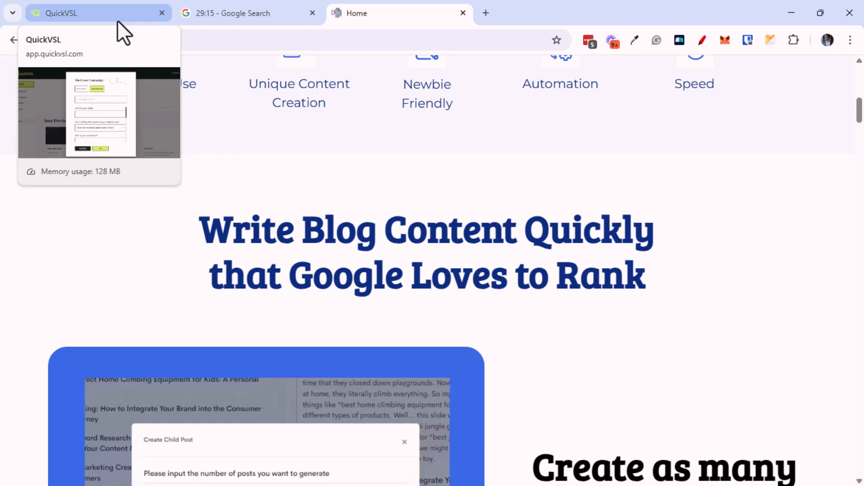
pyautogui.click(117, 20)
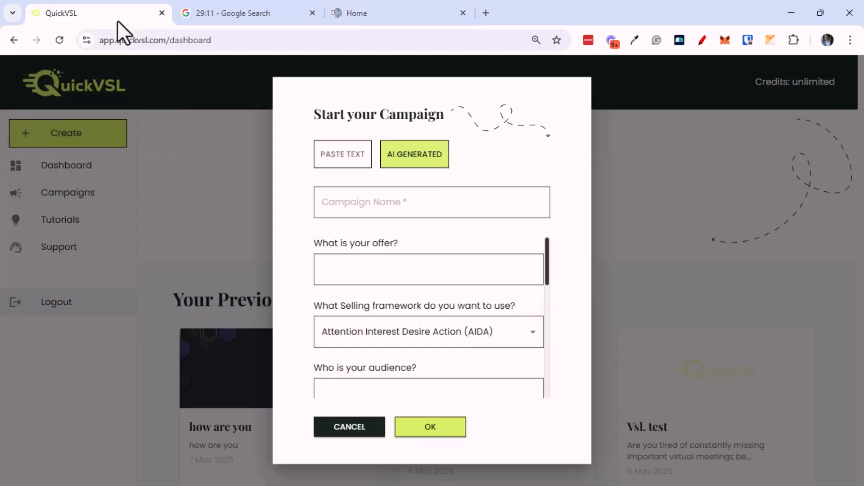
pyautogui.click(450, 208)
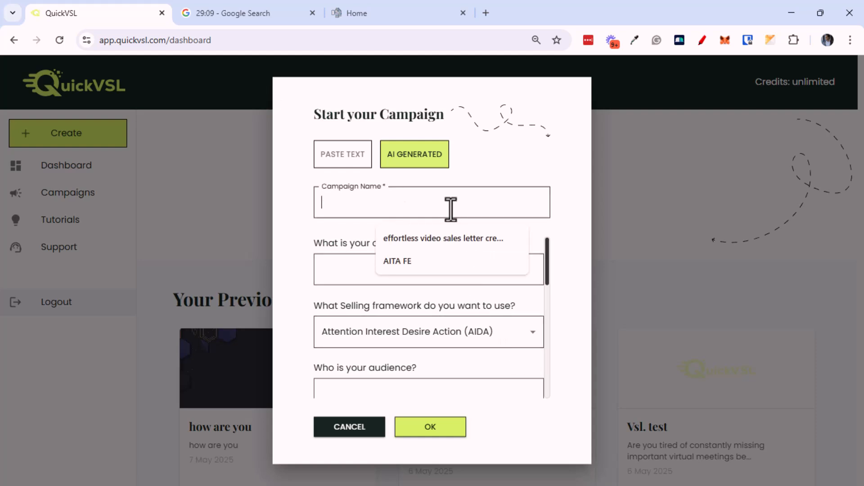
pyautogui.write('CG Affiliaate')
pyautogui.press('BackSpace')
pyautogui.press('BackSpace')
pyautogui.press('BackSpace')
pyautogui.press('BackSpace')
pyautogui.write('ate')
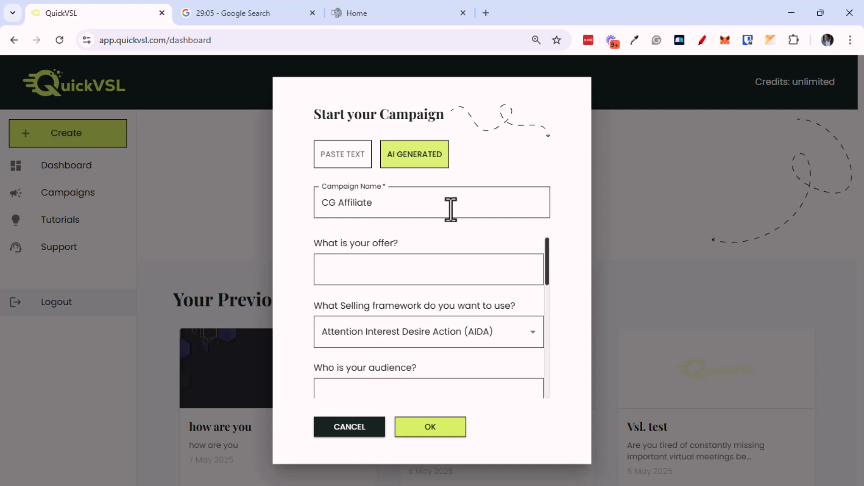
# Step: Describe the offer as "I want to promote content gorilla, which is a long form blog content creator."
pyautogui.click(455, 273)
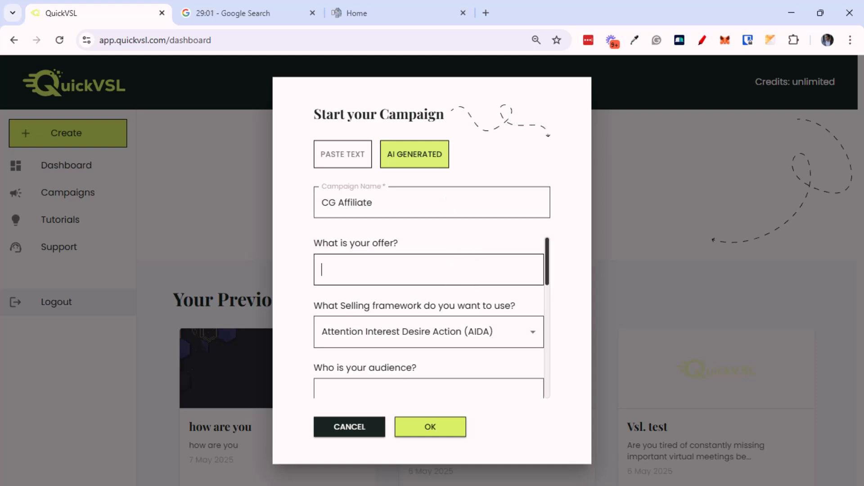
pyautogui.hotkey('alt', 'Tab')
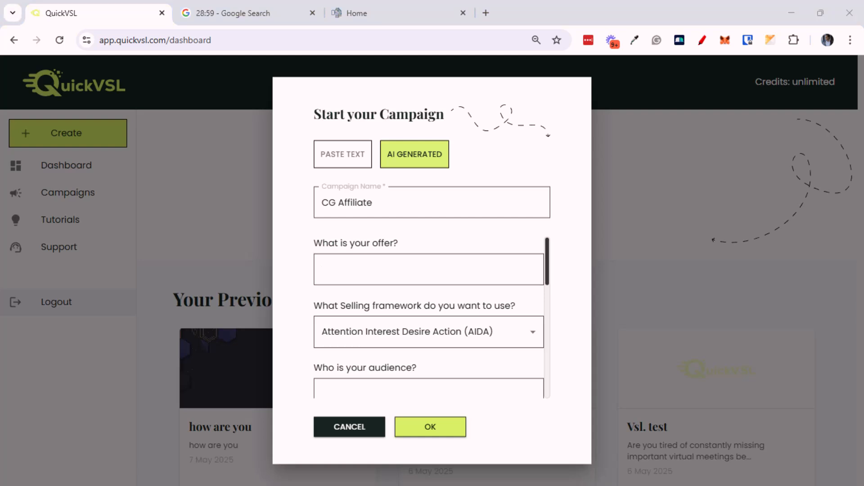
pyautogui.click(381, 275)
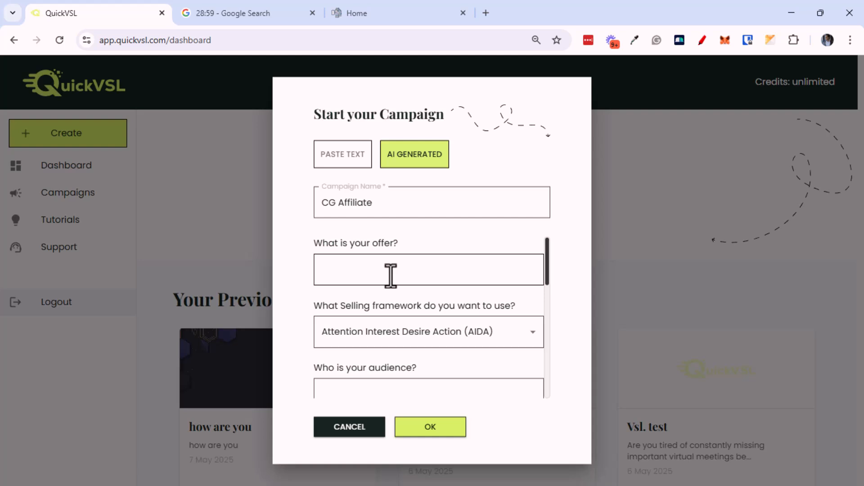
pyautogui.write('And try and audio record all of this using my computer. I want to permit content gorilla, which is a long form block content creator.')
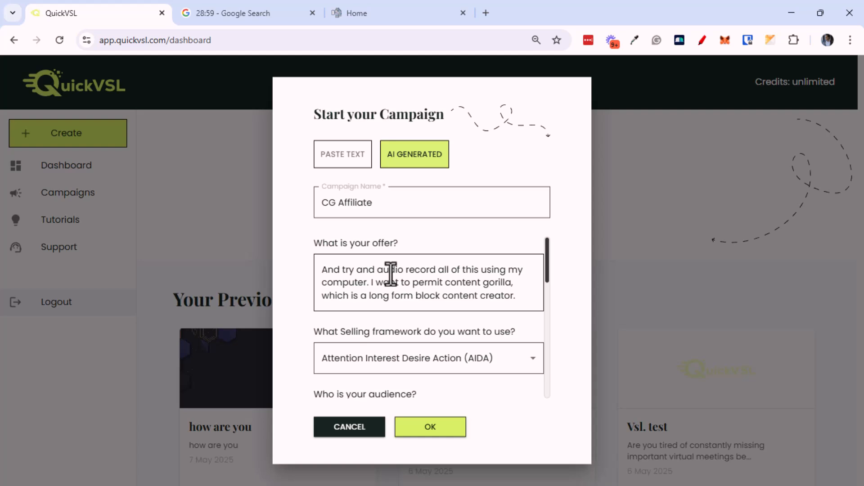
pyautogui.moveTo(370, 281); pyautogui.dragTo(302, 266)
pyautogui.press('BackSpace')
pyautogui.doubleClick(371, 271)
pyautogui.write('promote')
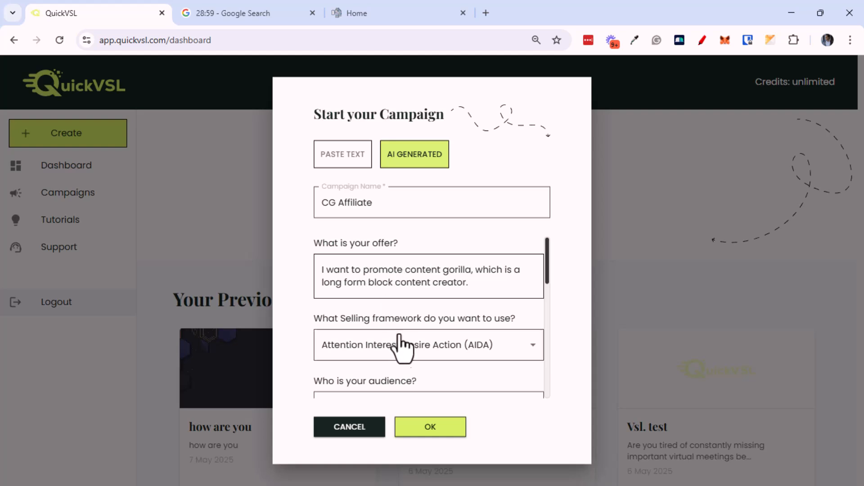
pyautogui.scroll(-2, 398, 300)
pyautogui.scroll(2, 386, 285)
pyautogui.doubleClick(382, 282)
pyautogui.write('blog')
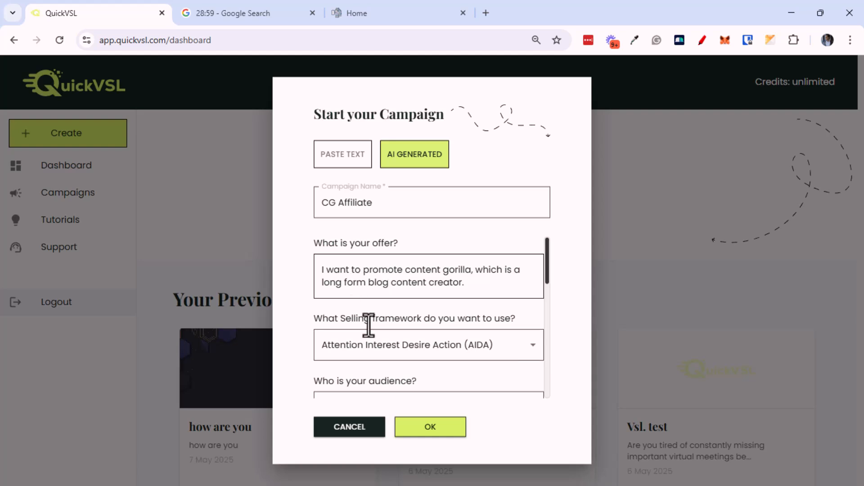
# Step: Set the campaign's selling framework to Qualify Understand Educate Stimulate Transition (QUEST)
pyautogui.click(414, 346)
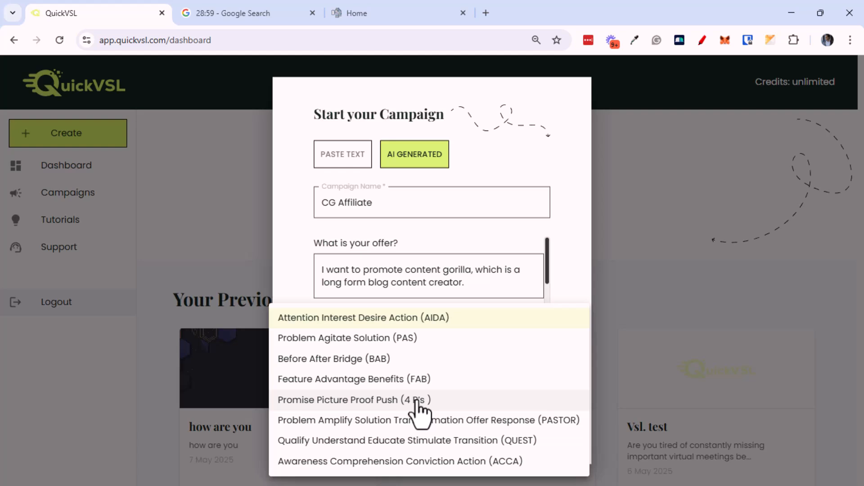
pyautogui.click(422, 439)
# Step: Describe the audience as wordpress site owners wanting blog content to rank on Google and get organic traffic, typically men between 30 and 55
pyautogui.scroll(-2, 390, 330)
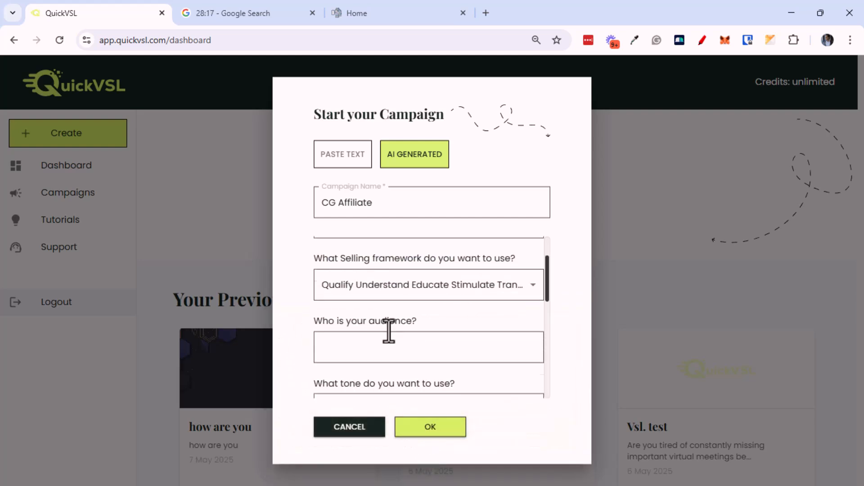
pyautogui.scroll(-3, 389, 337)
pyautogui.scroll(3, 391, 315)
pyautogui.click(381, 345)
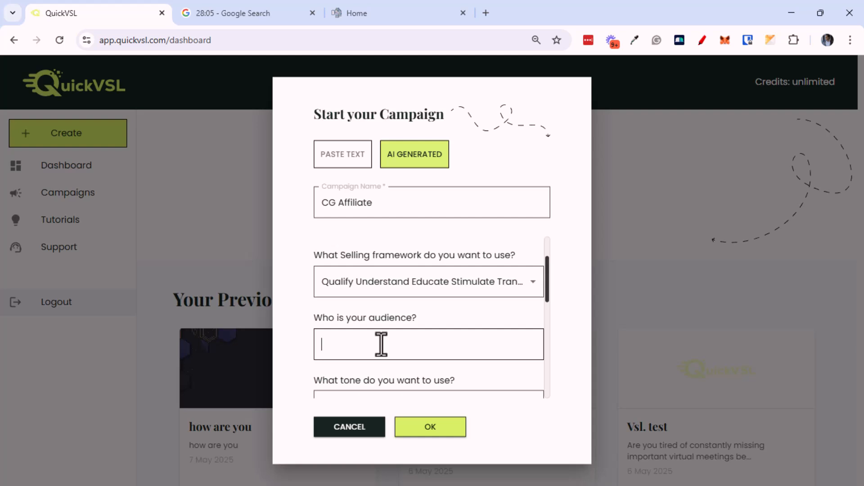
pyautogui.write('My audience is people who have a wordpress site, and I and want to create blog content so they can rank on Google and get organic traffic.')
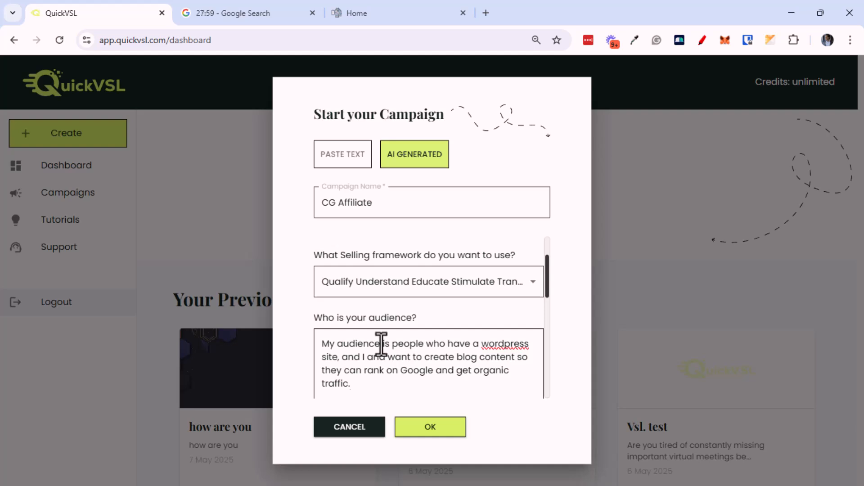
pyautogui.write('Typically men between the age of 30 to 55.')
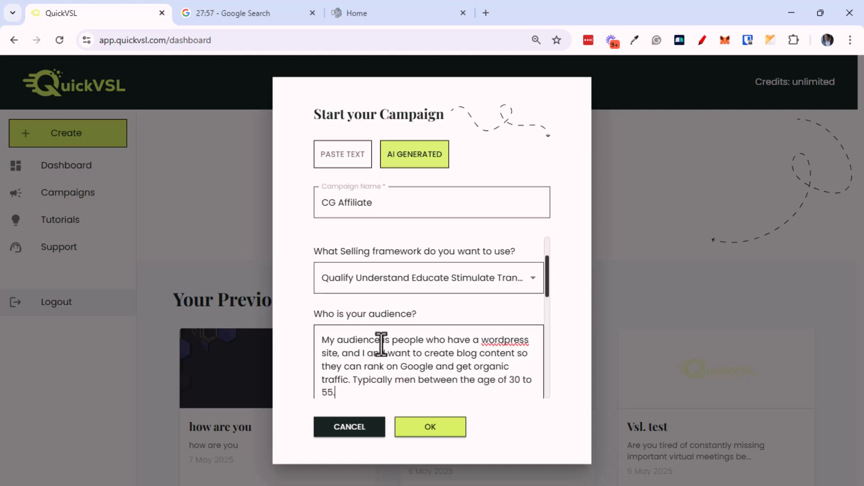
# Step: Enter the desired tone as "I want to use a friendly tone. But also with a bit of authority built in."
pyautogui.scroll(-3, 387, 349)
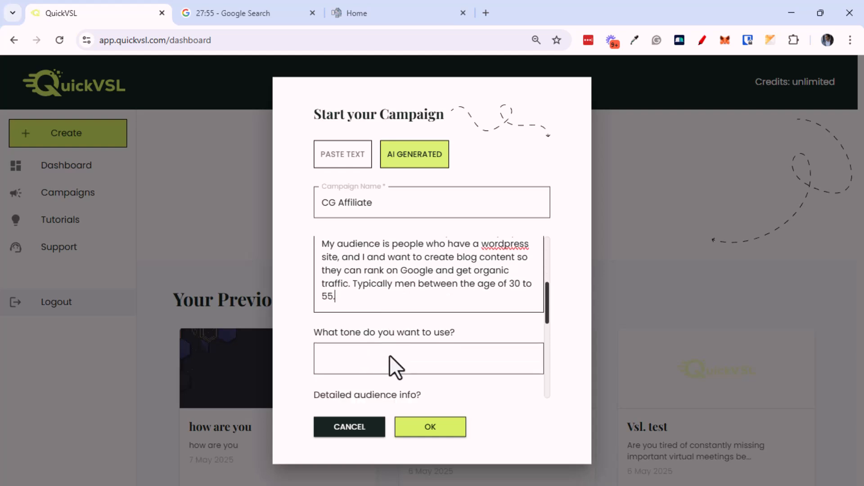
pyautogui.click(389, 331)
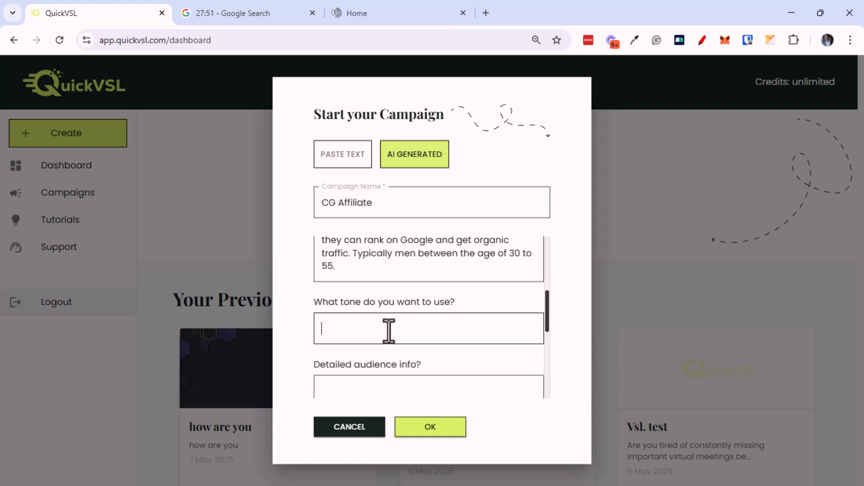
pyautogui.write('I want to use a friendly turn')
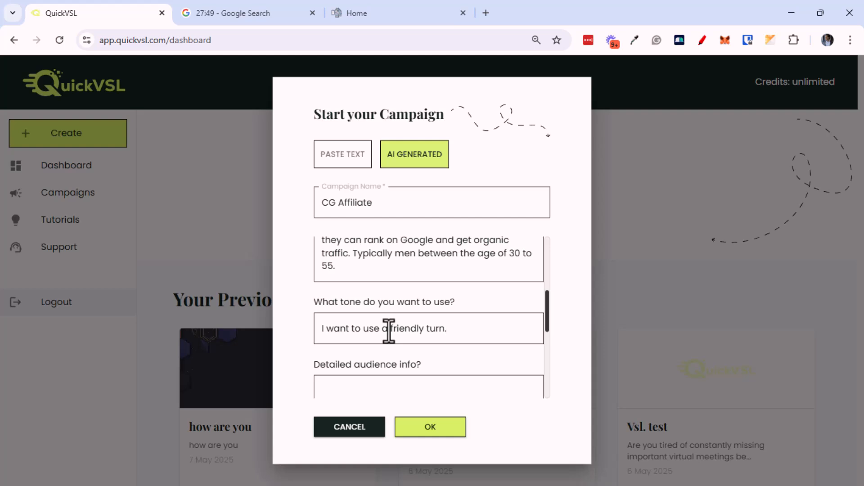
pyautogui.write('. But also with a bit of authority built in.')
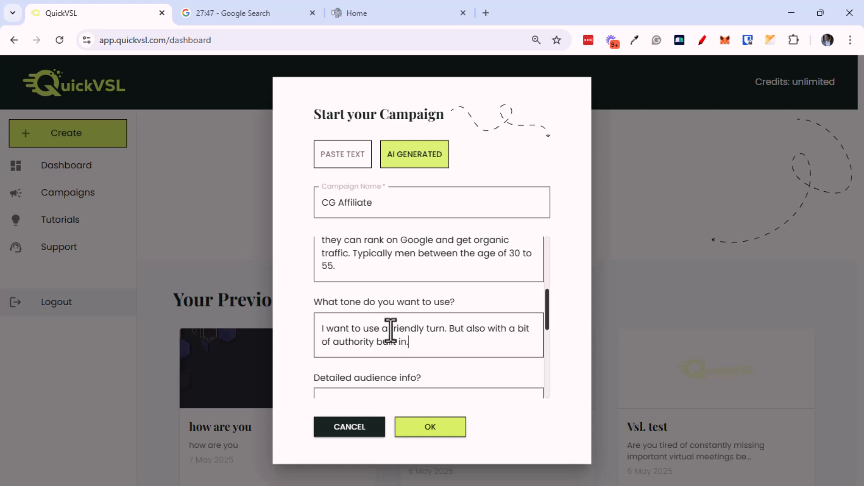
pyautogui.doubleClick(431, 330)
pyautogui.write('tone')
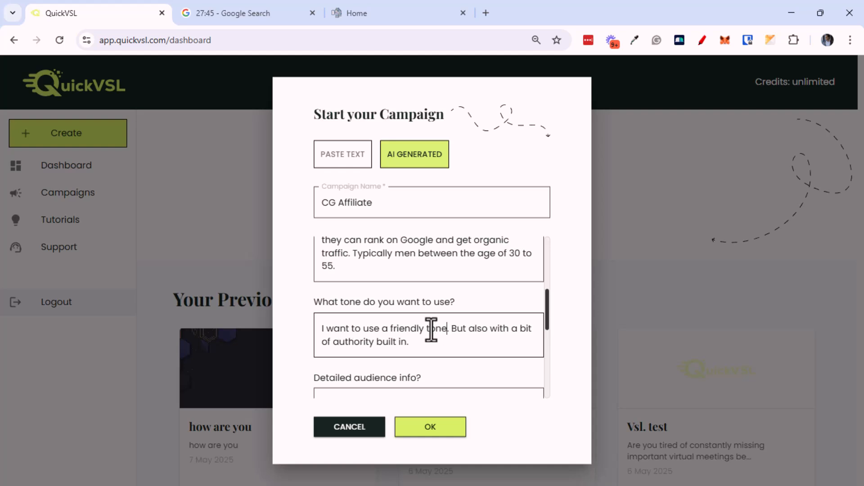
# Step: Describe the detailed audience as typically male, aged 35 to 55, browsing from their computer in English-speaking countries including the United States and United Kingdom
pyautogui.scroll(-1, 431, 335)
pyautogui.click(432, 338)
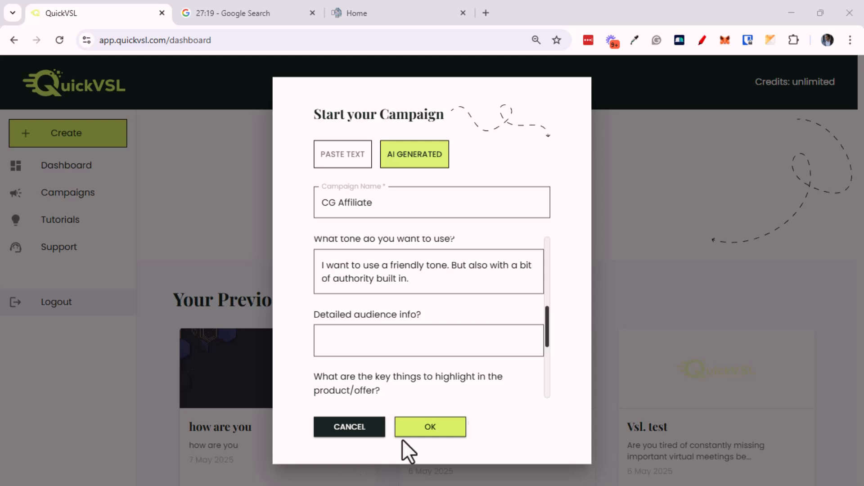
pyautogui.click(452, 340)
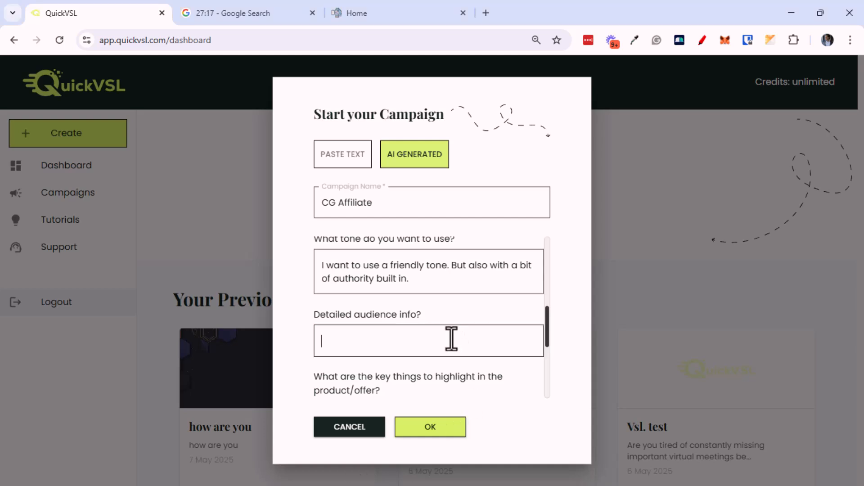
pyautogui.write('Okay, there you go. Okay, typically.')
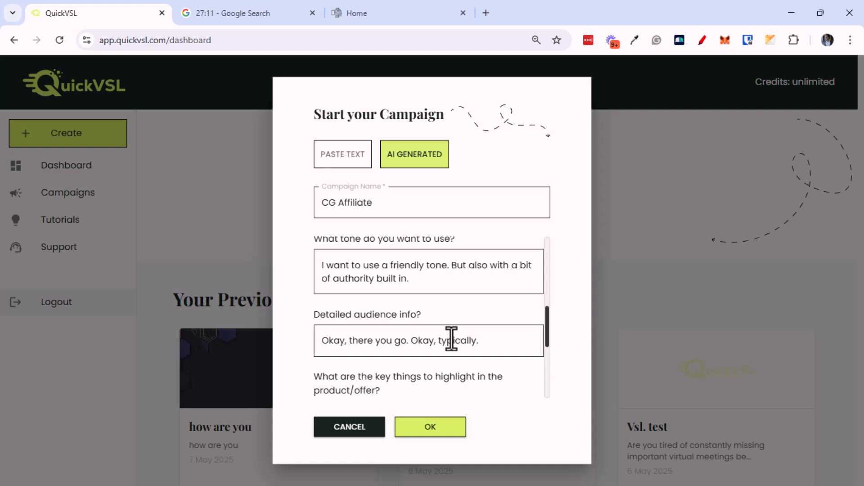
pyautogui.write('mail between the ages of 35 to 55.')
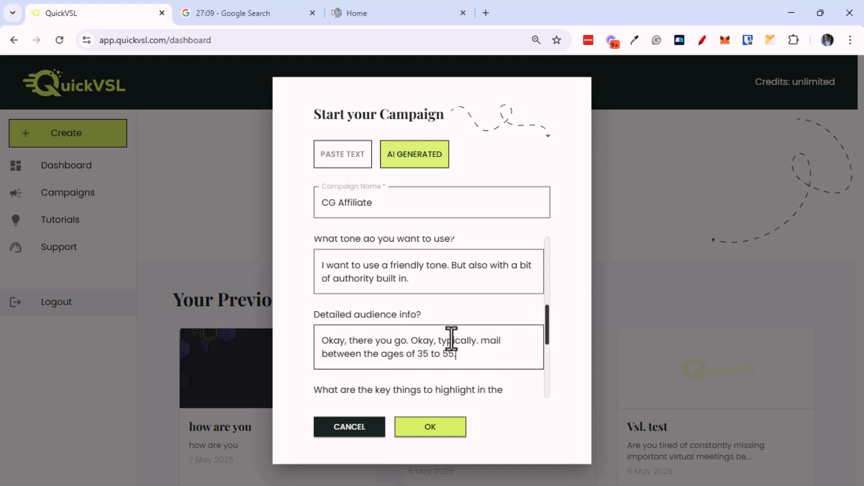
pyautogui.write(' Browsing my content')
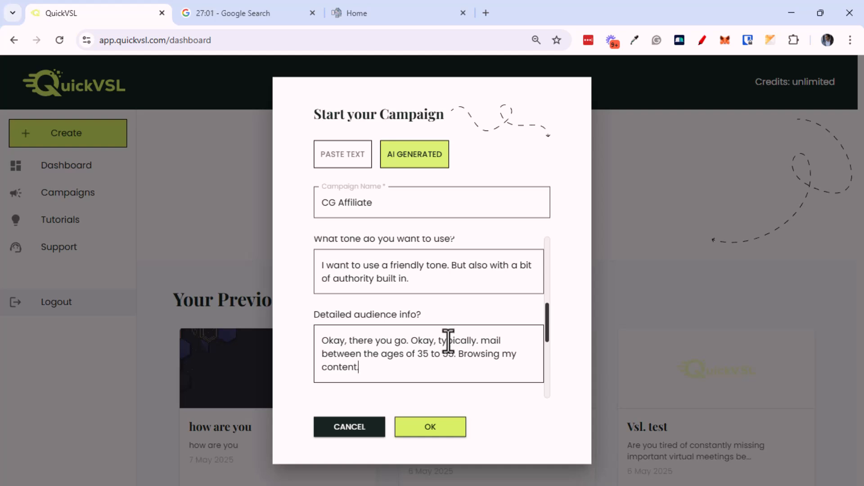
pyautogui.write('. from their computer living in English speaking countries, including United States and the United Kingdom.')
# Step: Copy all text from the Content Gorilla home page and paste it as the key things to highlight in the product/offer
pyautogui.scroll(-2, 449, 360)
pyautogui.scroll(-5, 450, 374)
pyautogui.scroll(2, 436, 278)
pyautogui.click(432, 297)
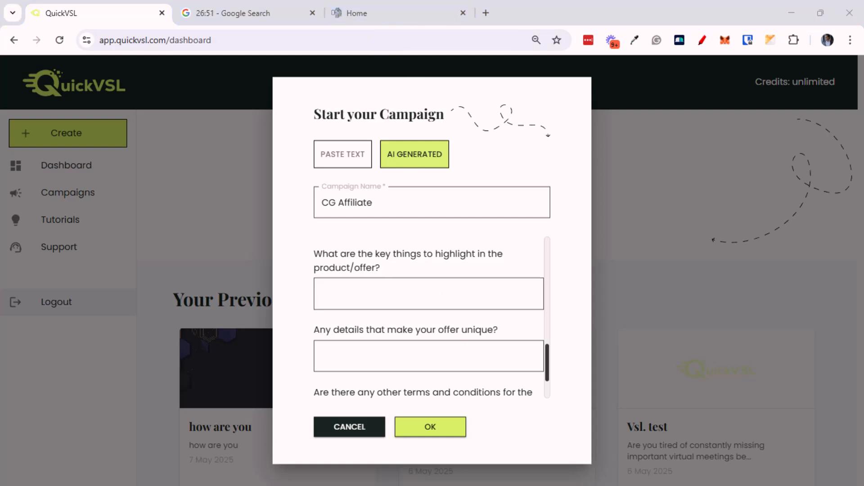
pyautogui.click(422, 297)
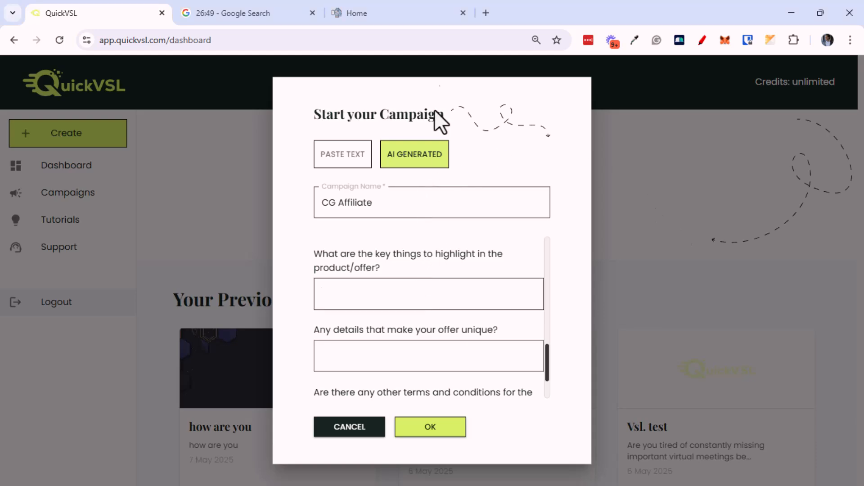
pyautogui.click(423, 14)
pyautogui.scroll(-7, 407, 256)
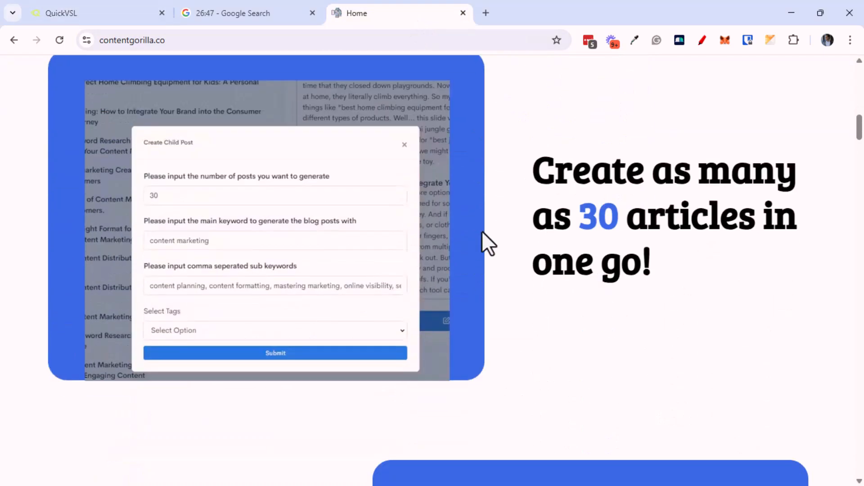
pyautogui.scroll(-15, 481, 233)
pyautogui.scroll(-10, 454, 389)
pyautogui.scroll(-6, 516, 319)
pyautogui.scroll(-20, 528, 425)
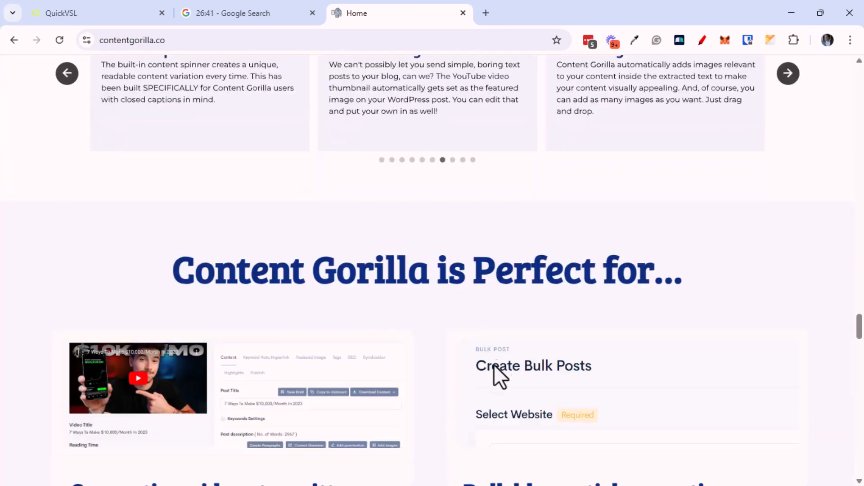
pyautogui.tripleClick(486, 280)
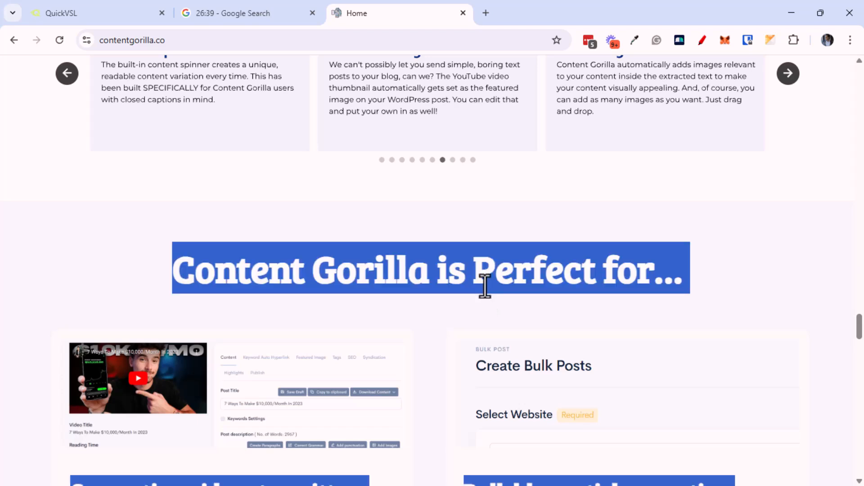
pyautogui.click(130, 15)
pyautogui.hotkey('ctrl', 'v')
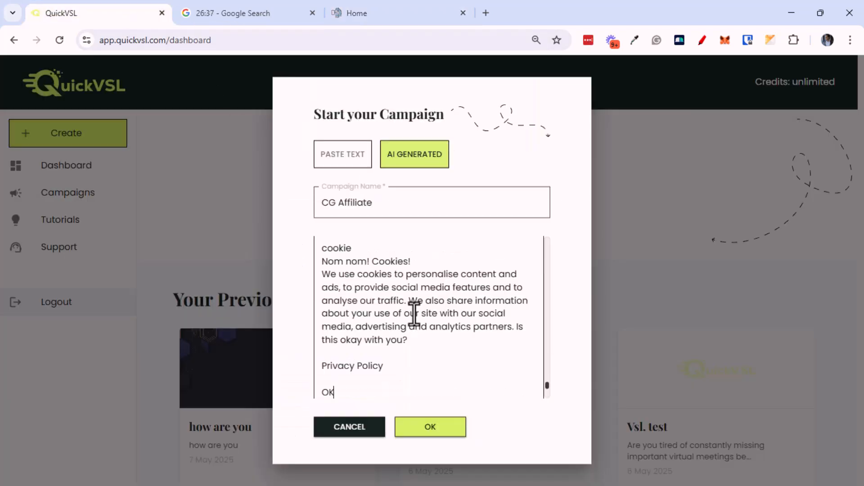
# Step: Delete the trailing footer links and cookie notice after "WHY CONTENT GORILLA?" from the pasted key highlights text
pyautogui.keyDown('shift'); pyautogui.click(352, 355); pyautogui.keyUp('shift')
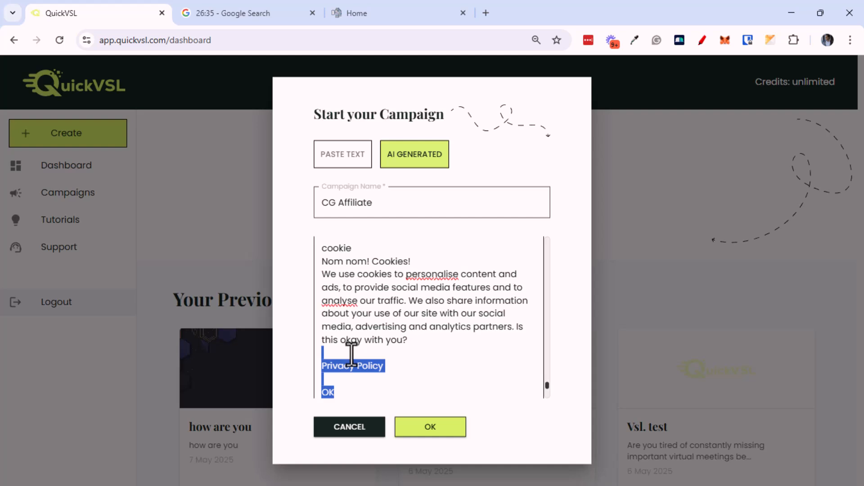
pyautogui.press('BackSpace')
pyautogui.scroll(5, 349, 332)
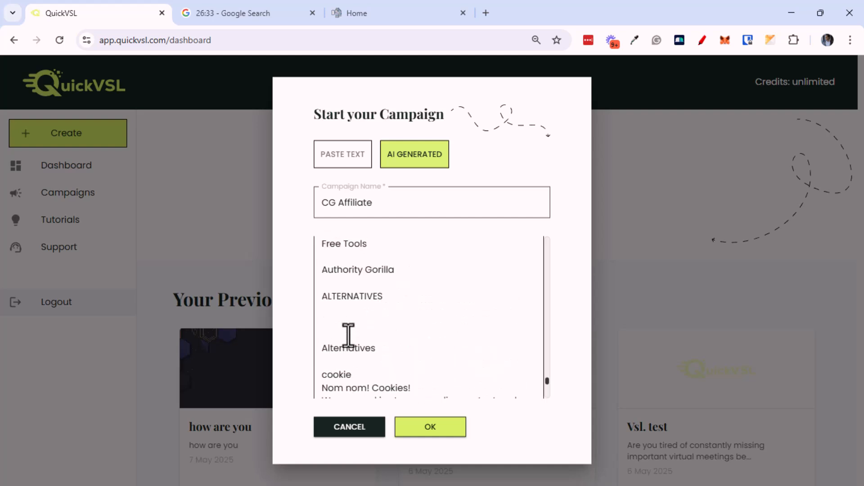
pyautogui.scroll(3, 328, 297)
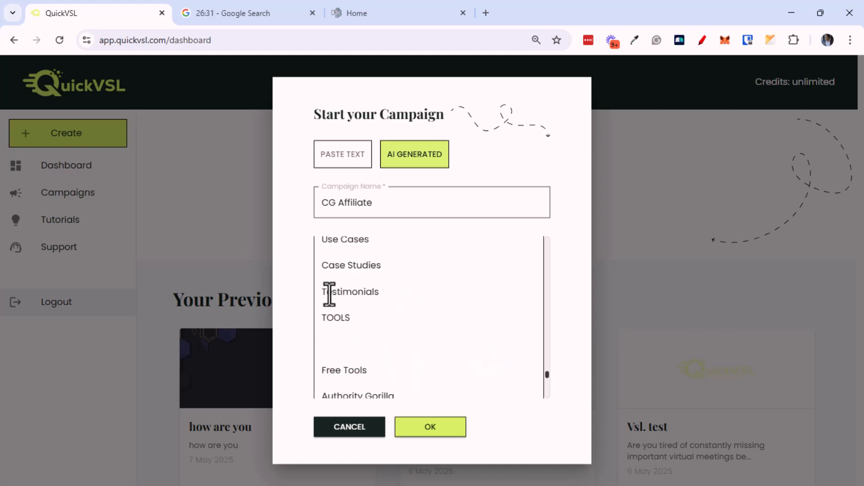
pyautogui.scroll(3, 332, 306)
pyautogui.hotkey('ctrl', 'a')
pyautogui.press('BackSpace')
pyautogui.hotkey('ctrl', 'v')
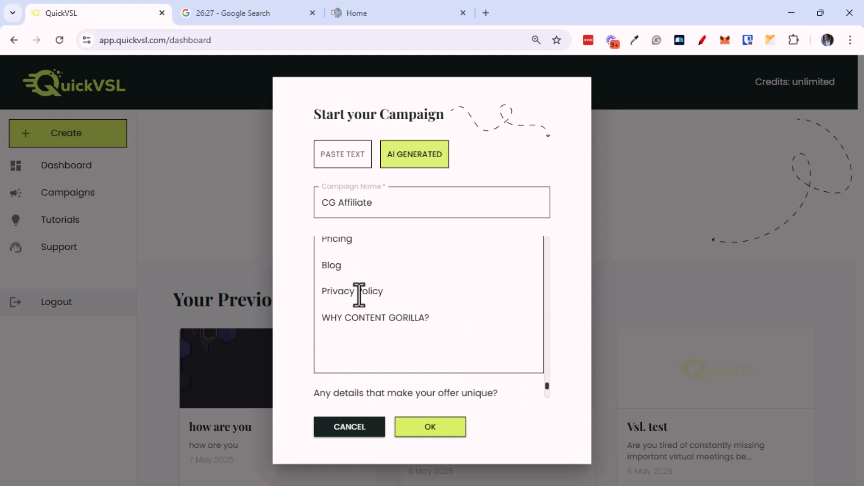
# Step: Clear the text selection on the Content Gorilla home page and review the pasted product text in the campaign's key highlights answer
pyautogui.click(351, 16)
pyautogui.scroll(10, 497, 201)
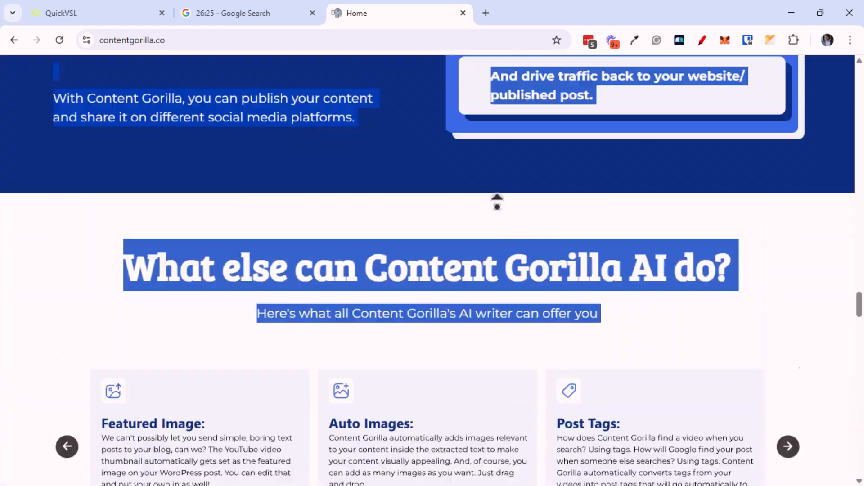
pyautogui.scroll(15, 497, 201)
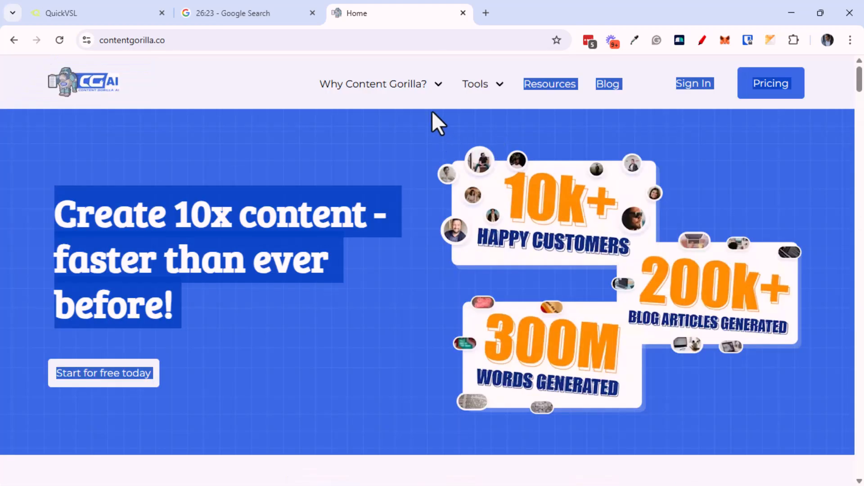
pyautogui.click(358, 128)
pyautogui.click(136, 17)
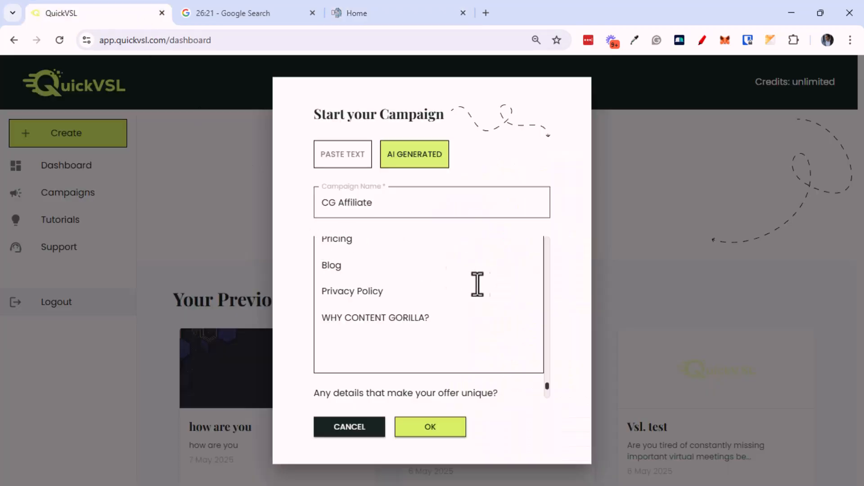
pyautogui.scroll(4, 527, 282)
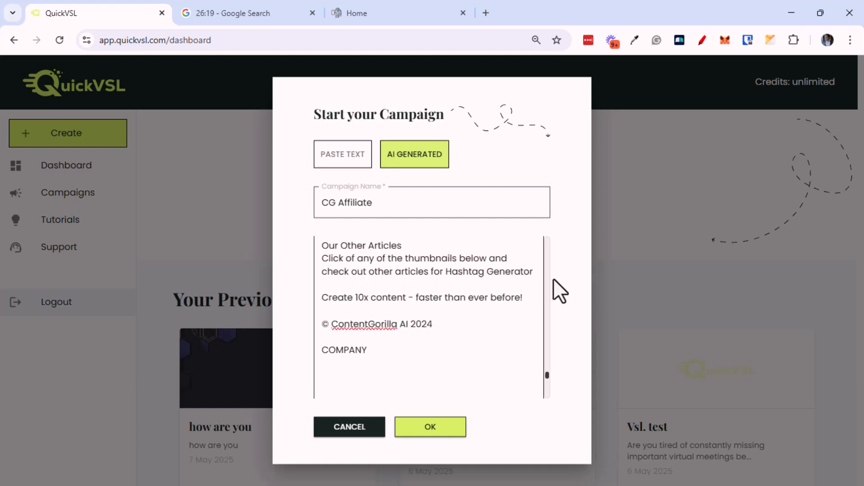
pyautogui.scroll(5, 428, 327)
pyautogui.scroll(5, 432, 326)
pyautogui.scroll(10, 433, 325)
pyautogui.scroll(-7, 434, 326)
pyautogui.scroll(10, 435, 321)
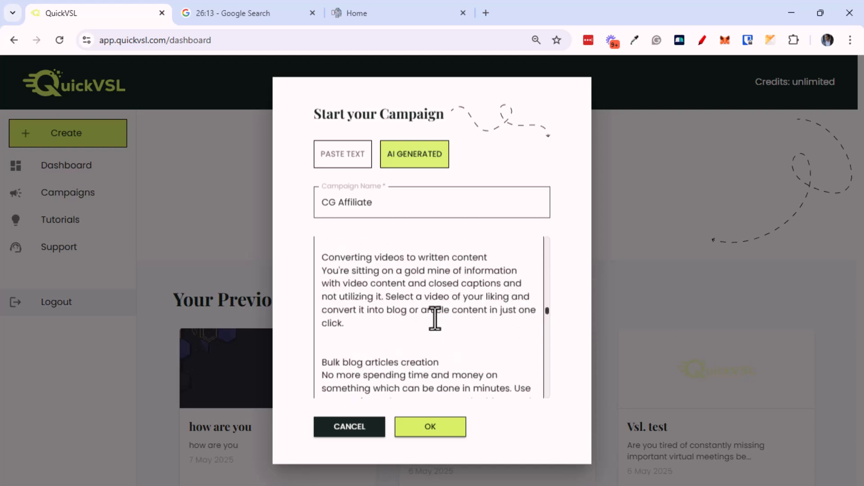
pyautogui.scroll(-3, 435, 317)
pyautogui.scroll(15, 435, 317)
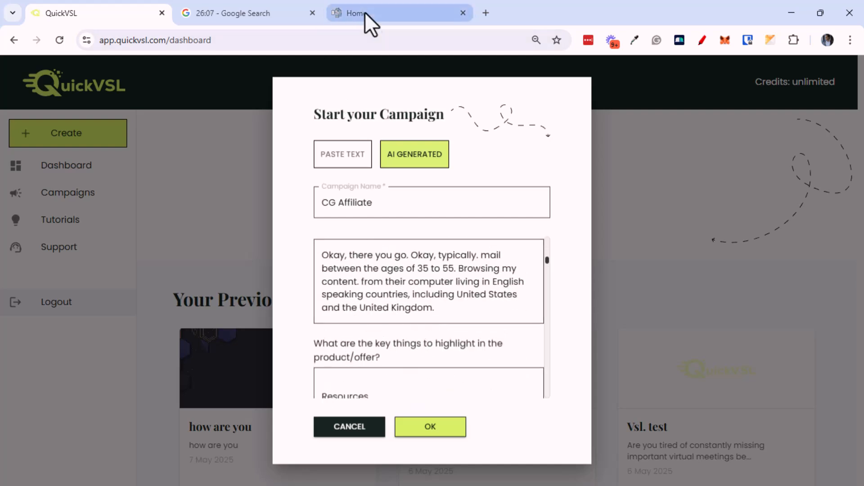
# Step: Append to the key highlights a note about promoting this offer as an affiliate and recommending it as a user who finds it useful
pyautogui.scroll(-5, 374, 369)
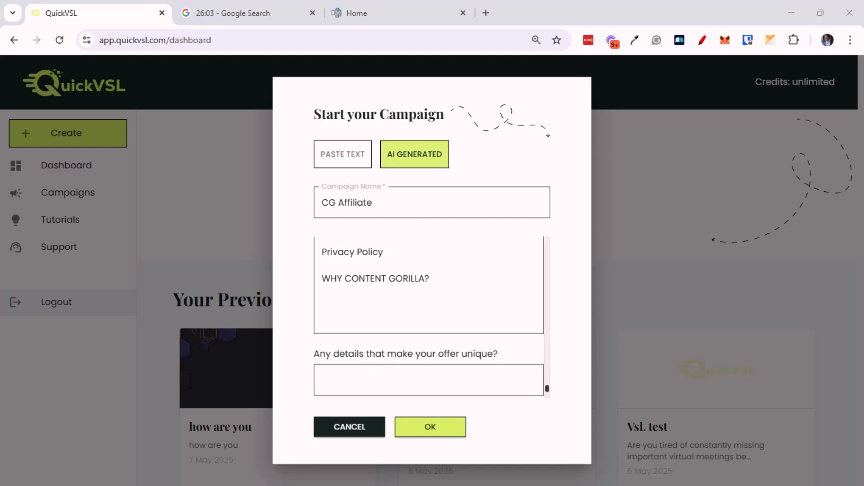
pyautogui.click(378, 315)
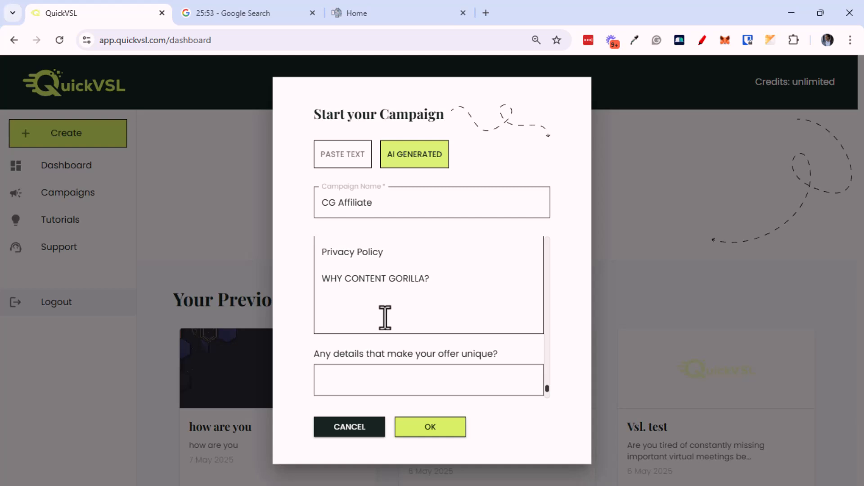
pyautogui.write("Do you know what I'm promoting this offer as an affiliate? So you do want to clarify that.")
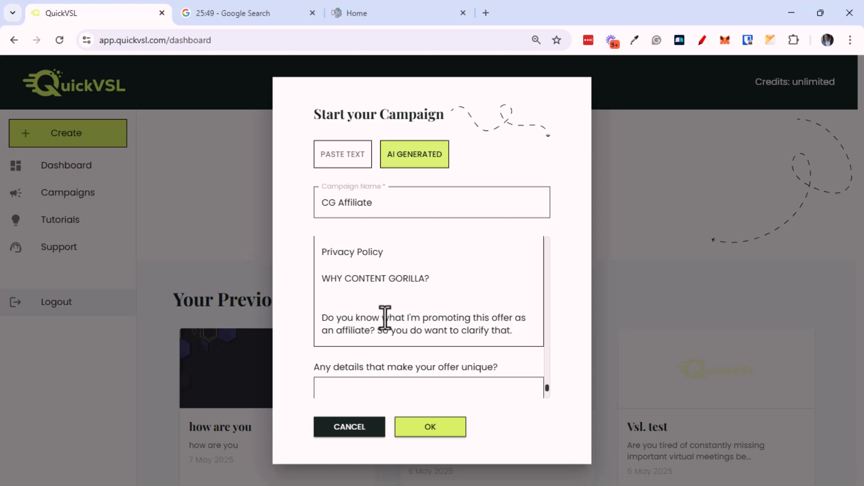
pyautogui.scroll(-2, 397, 342)
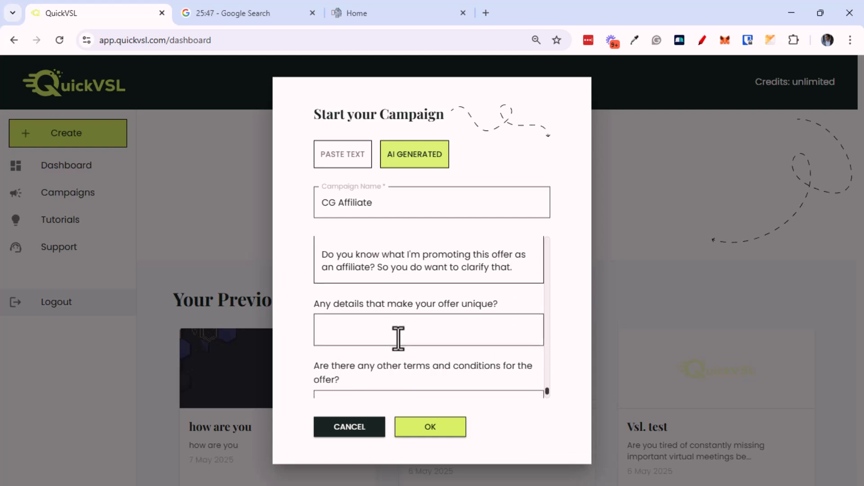
pyautogui.write("I'm a user of the product and I'm recommending it based on how useful I find it.")
# Step: Enter as the offer's unique detail that content gorilla buyers through the affiliate link get additional training on keyword research and content indexing
pyautogui.click(391, 355)
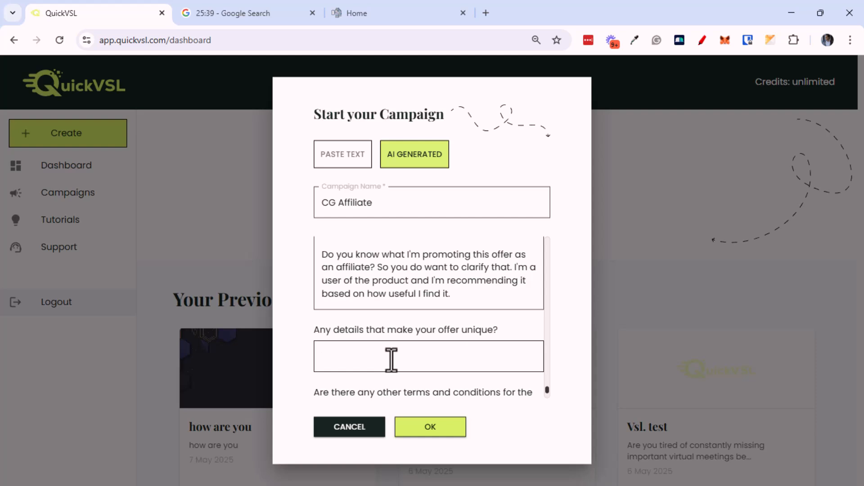
pyautogui.write('Yes, for anyone buying content guerrilla through my link they can reach out to my support and we can.')
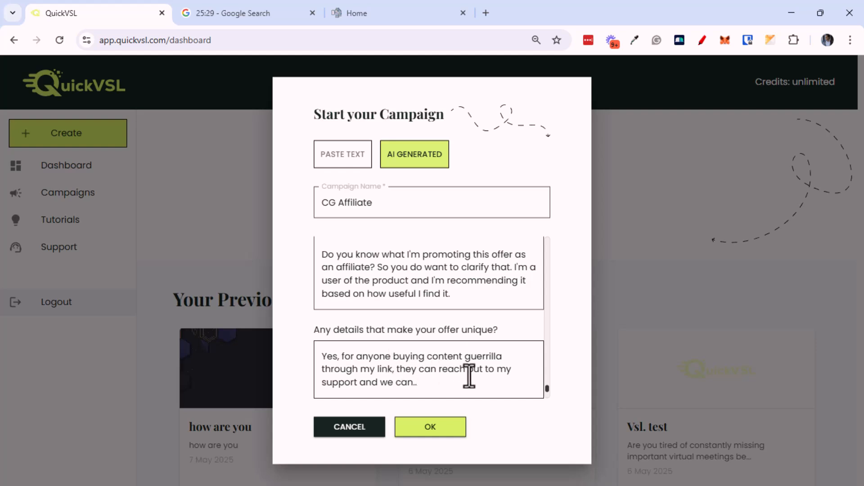
pyautogui.write(". Give them additional training on keyword research and content indexing that's going to help them get more mileage out of their content.")
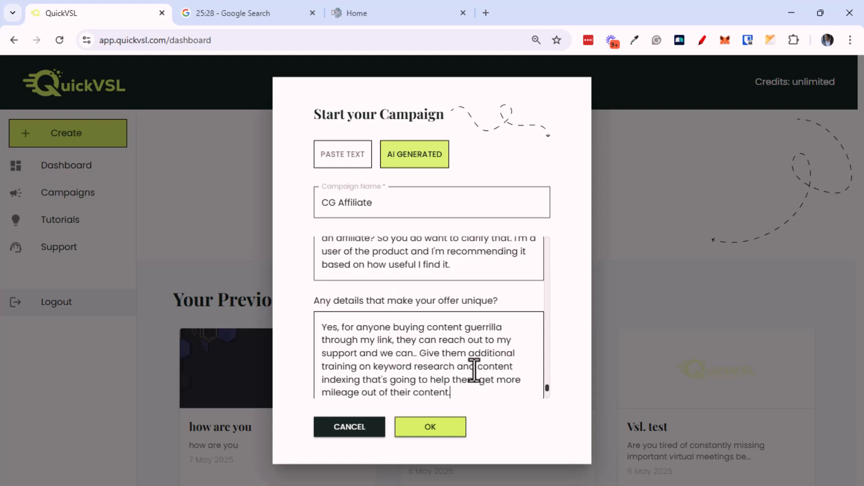
pyautogui.doubleClick(481, 328)
pyautogui.write('gorilla')
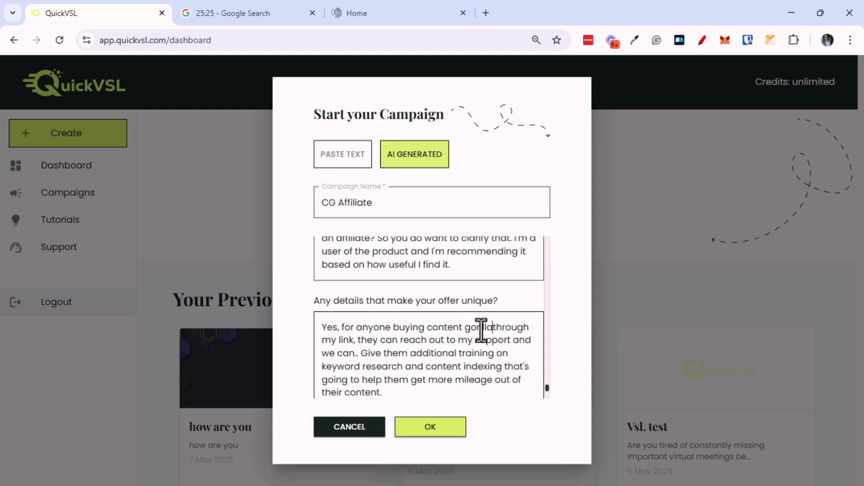
# Step: Enter in the terms and conditions that nothing particular applies, a trial is available, and the product features listed once more should be emphasized
pyautogui.scroll(-1, 481, 340)
pyautogui.scroll(2, 480, 342)
pyautogui.scroll(-3, 477, 356)
pyautogui.click(467, 360)
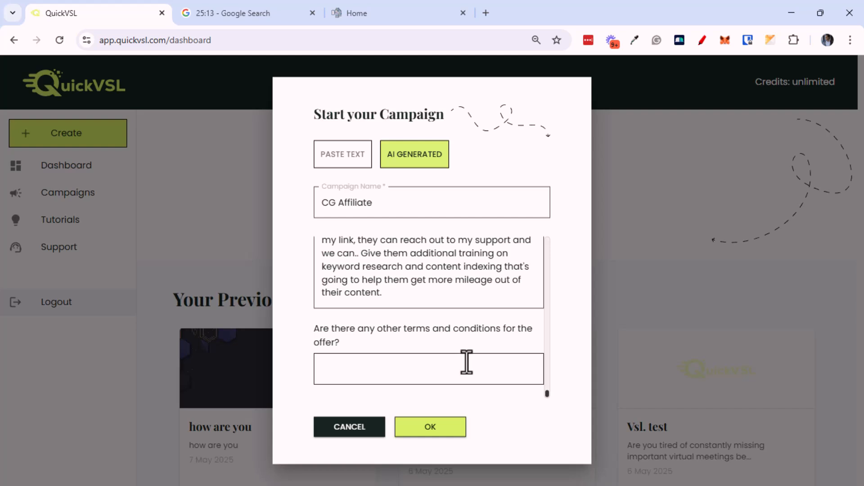
pyautogui.write('No particular terms and conditions accepts. There is a trial available')
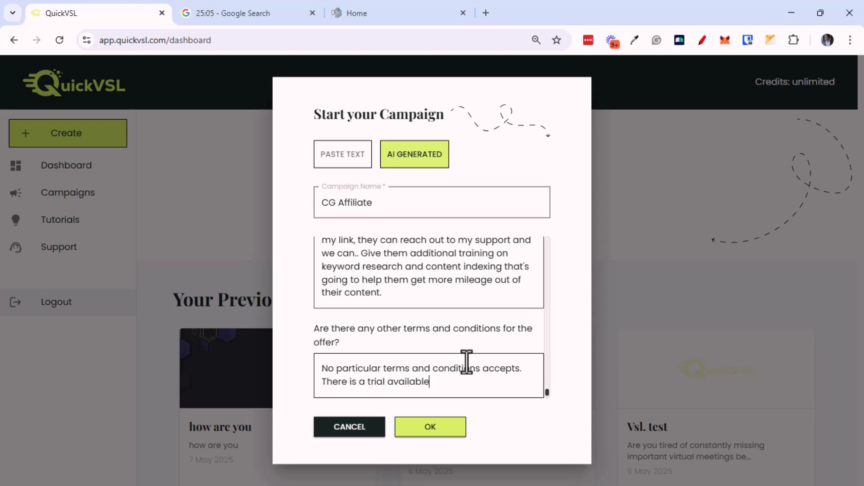
pyautogui.write("and people are welcome to use it. I do want you to emphasize the features of the product, but I'm going to list them here one more time.")
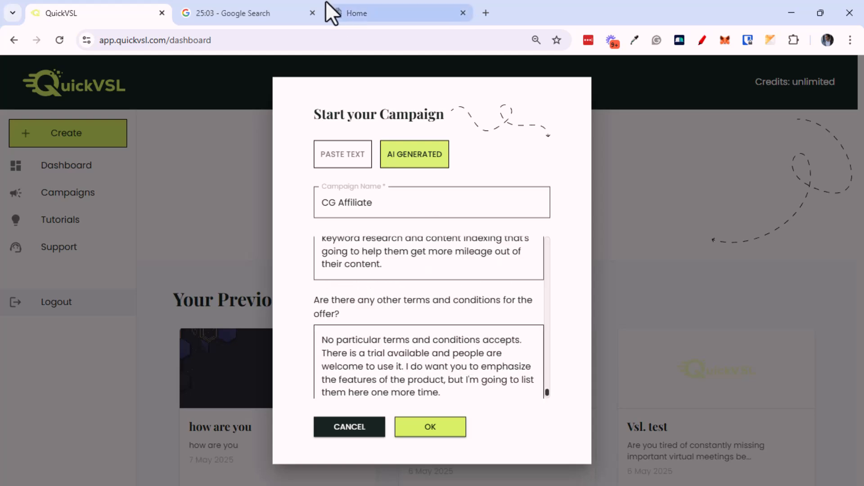
# Step: Switch to the Content Gorilla home page and look through its navigation menus and feature sections for a list of product features
pyautogui.click(356, 13)
pyautogui.scroll(-1, 333, 167)
pyautogui.scroll(1, 356, 135)
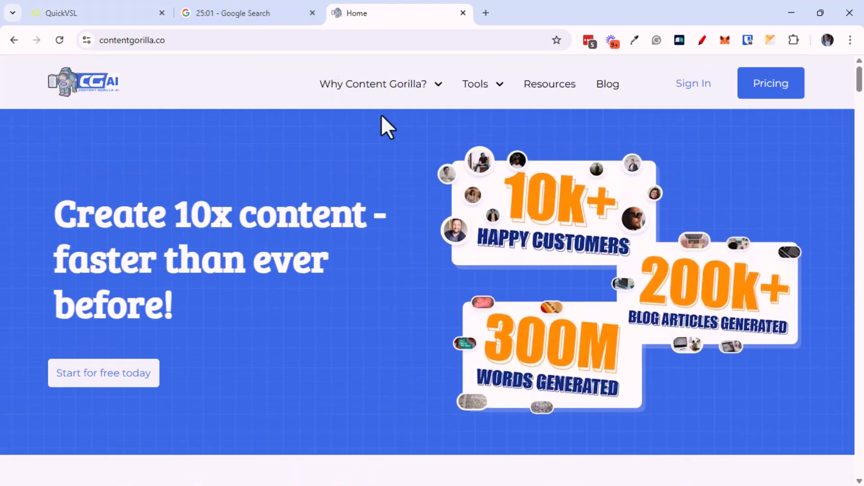
pyautogui.click(394, 85)
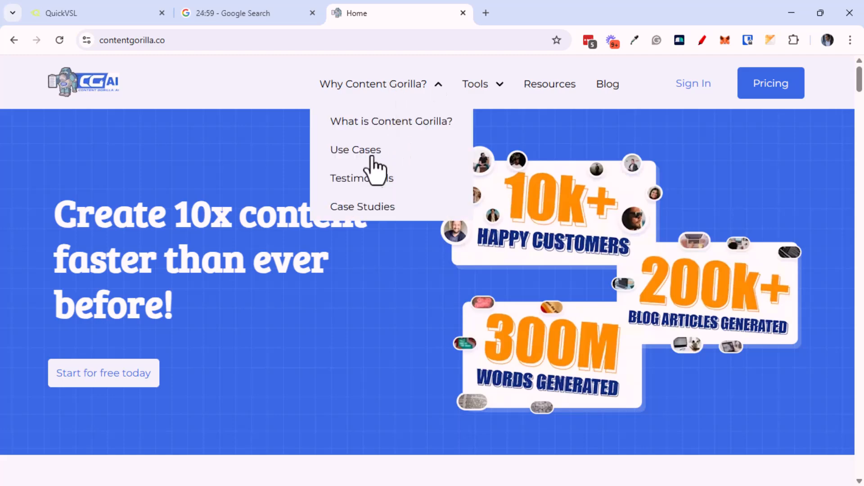
pyautogui.click(470, 87)
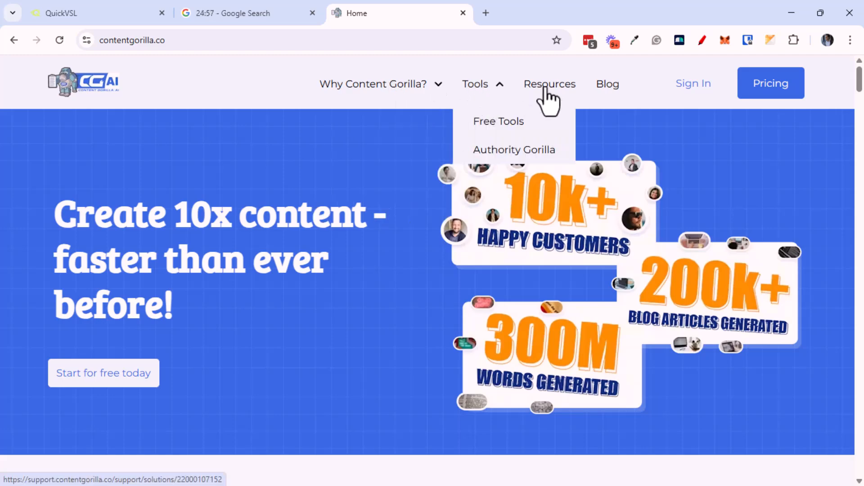
pyautogui.middleClick(324, 290)
pyautogui.middleClick(318, 335)
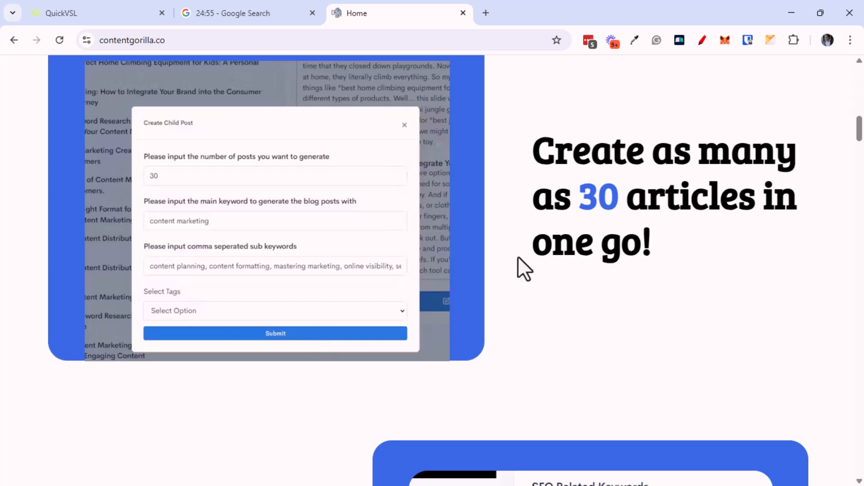
# Step: Back in QuickVSL, end the terms and conditions answer with a note to highlight the features, and submit the campaign to generate the script
pyautogui.click(120, 20)
pyautogui.moveTo(445, 384); pyautogui.dragTo(446, 381)
pyautogui.write("So I really want to highlight the features. But let's say if I go to find this, I think I'm not going to link it again")
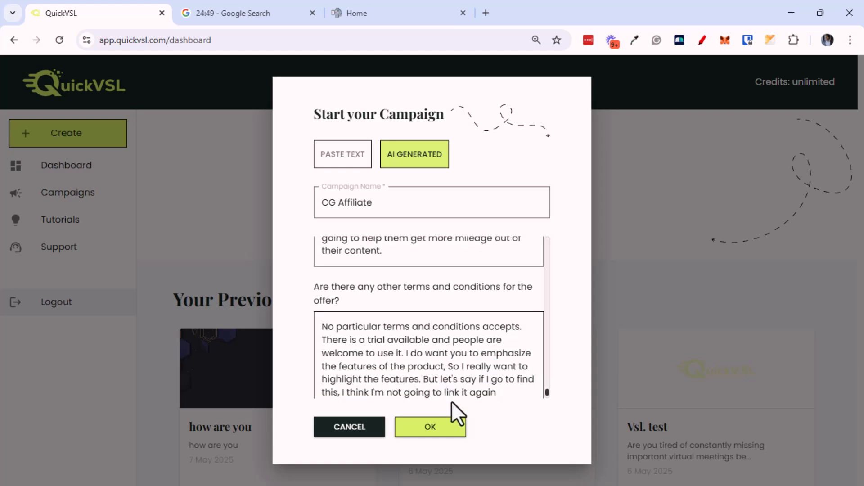
pyautogui.scroll(1, 522, 387)
pyautogui.scroll(-2, 522, 387)
pyautogui.click(440, 427)
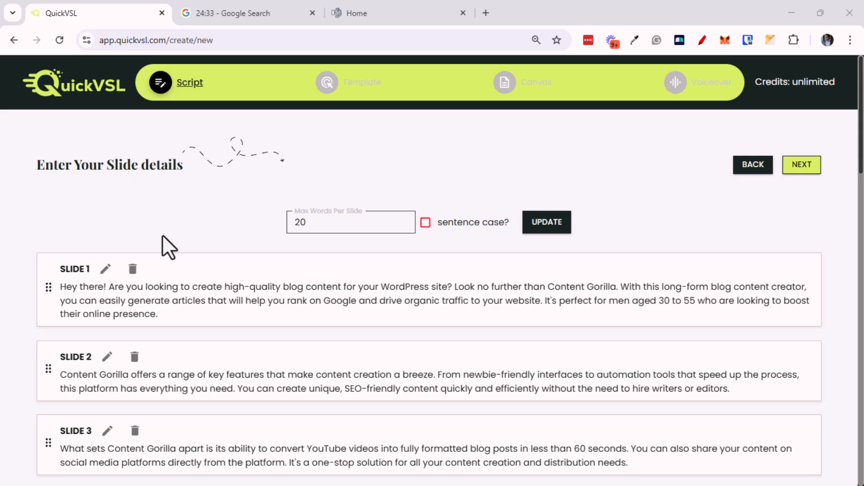
# Step: Review the generated script, enable sentence case and update the slides with a maximum of 20 words each
pyautogui.middleClick(227, 254)
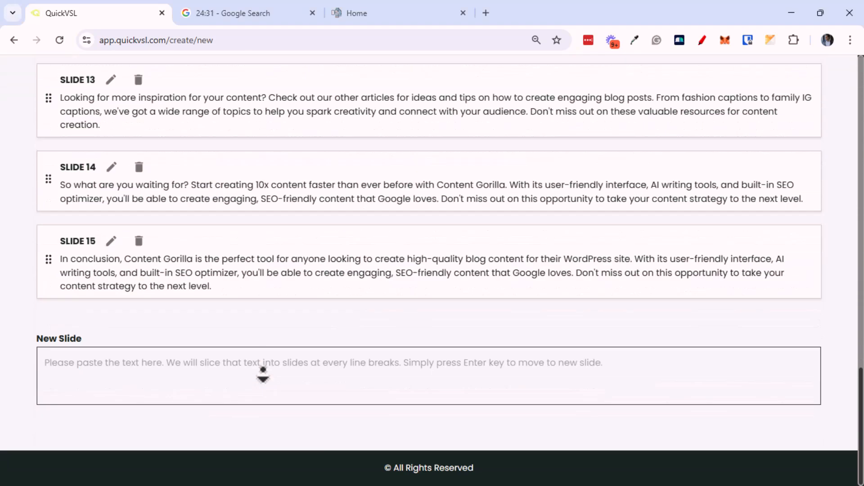
pyautogui.middleClick(266, 373)
pyautogui.middleClick(281, 325)
pyautogui.middleClick(279, 224)
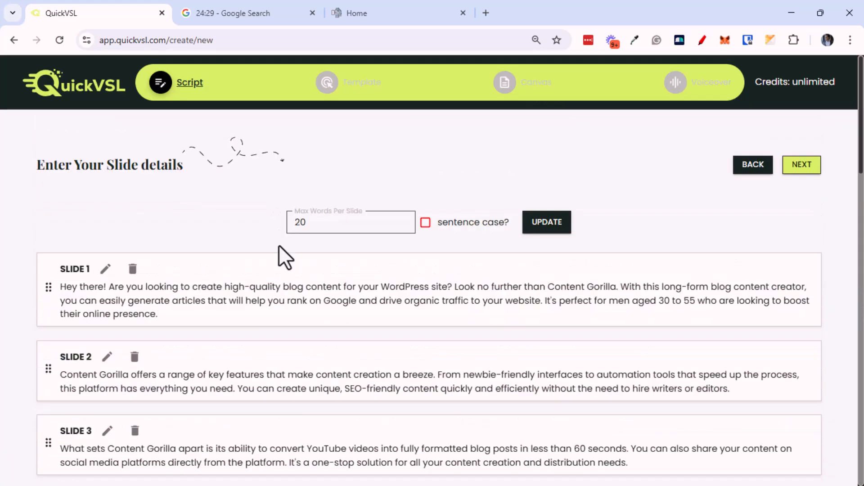
pyautogui.moveTo(306, 225); pyautogui.dragTo(295, 227)
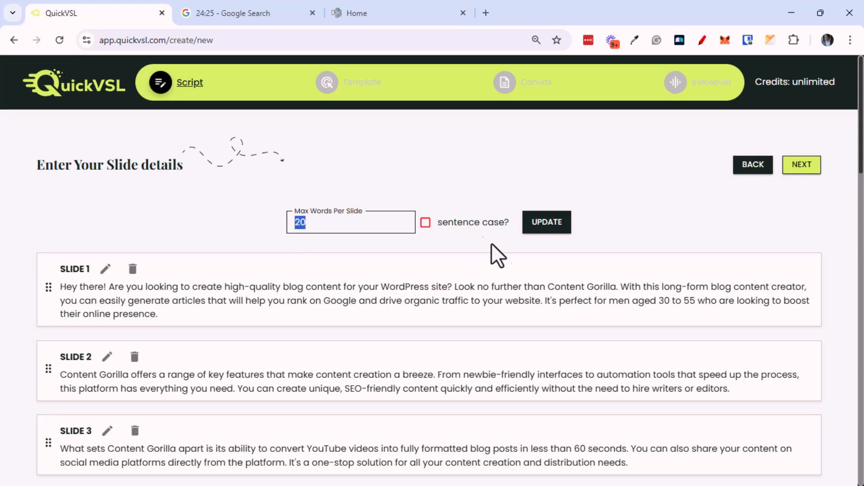
pyautogui.click(462, 231)
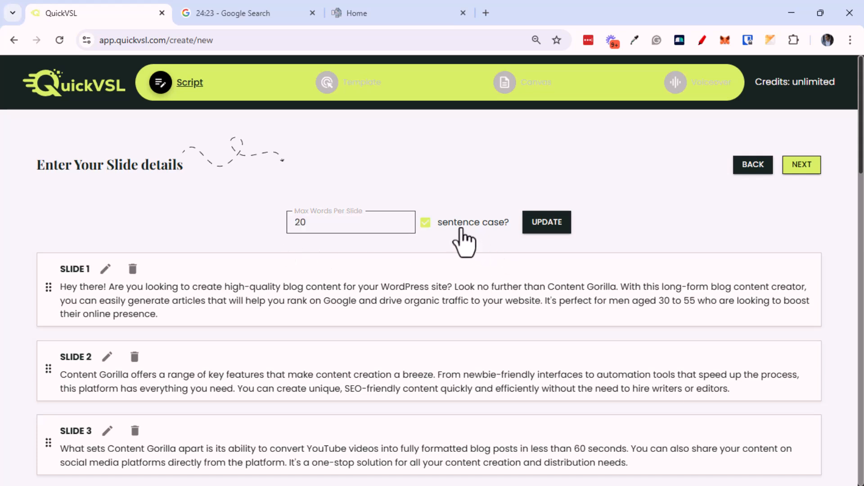
pyautogui.click(539, 227)
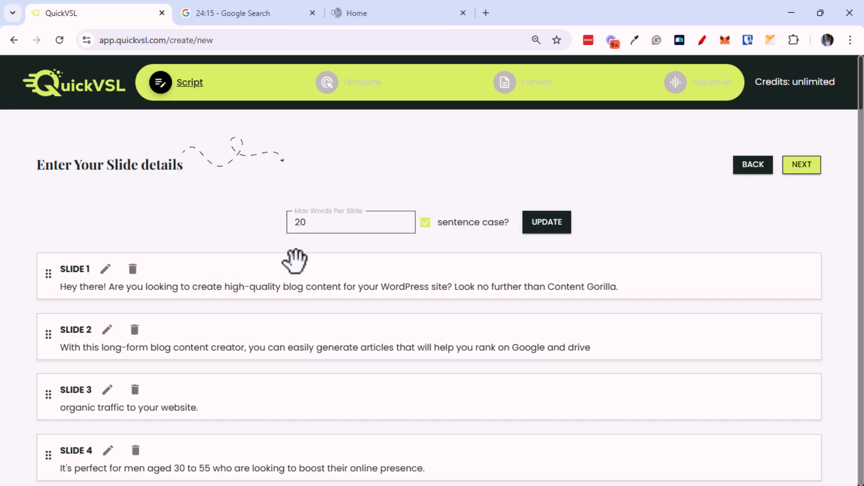
# Step: Look through the re-split slides and remove slide 27 by cutting out its leftover text "succeed online."
pyautogui.middleClick(285, 264)
pyautogui.middleClick(282, 303)
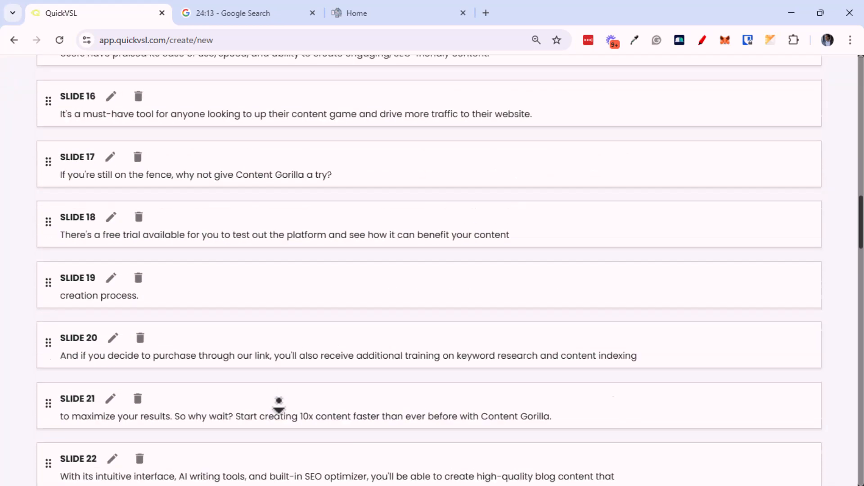
pyautogui.middleClick(279, 415)
pyautogui.middleClick(285, 303)
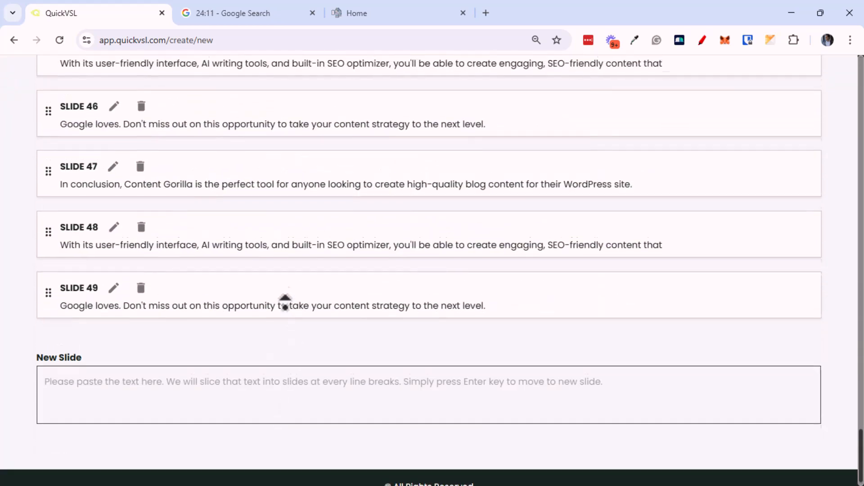
pyautogui.middleClick(285, 307)
pyautogui.middleClick(287, 277)
pyautogui.middleClick(272, 299)
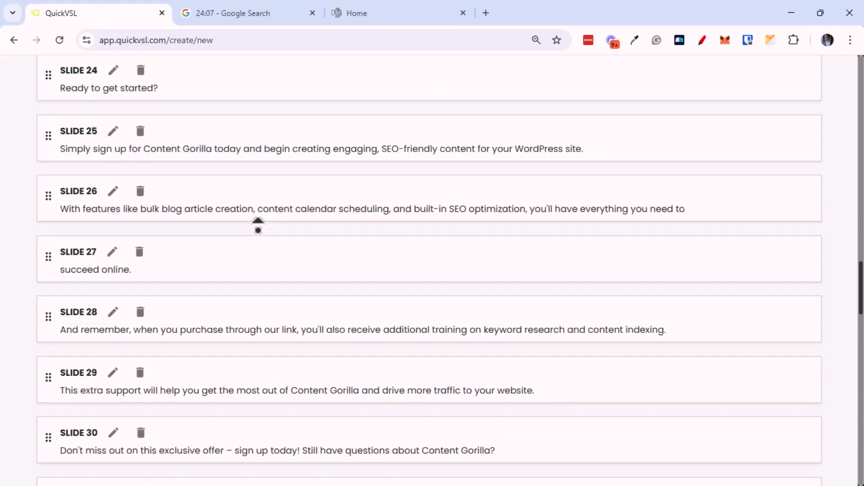
pyautogui.click(112, 337)
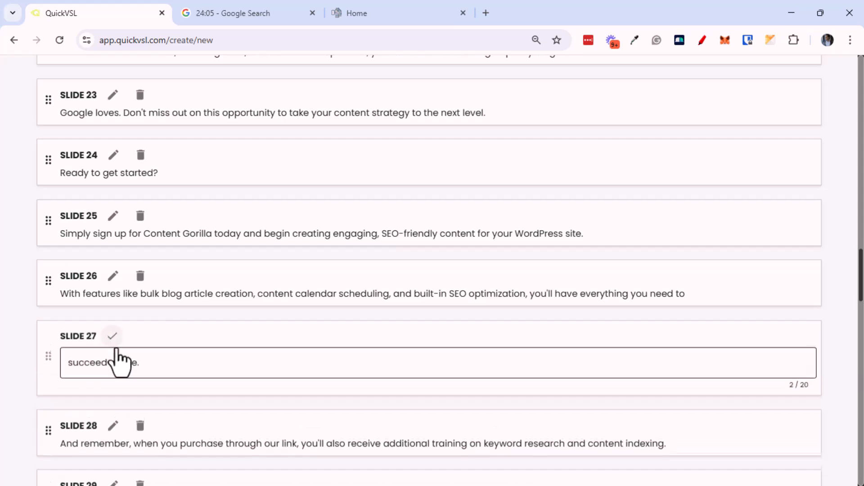
pyautogui.tripleClick(135, 363)
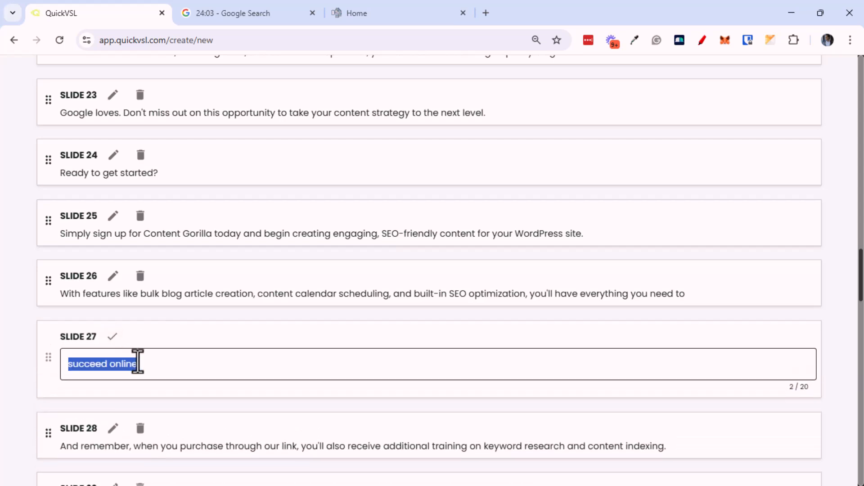
pyautogui.press('BackSpace')
pyautogui.click(112, 336)
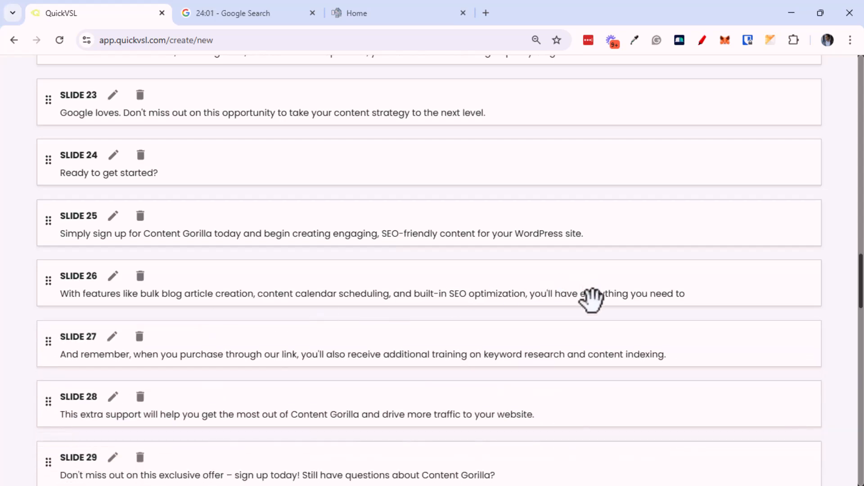
# Step: Append "succeed online." to the end of slide 26's sentence and save the slide
pyautogui.click(112, 276)
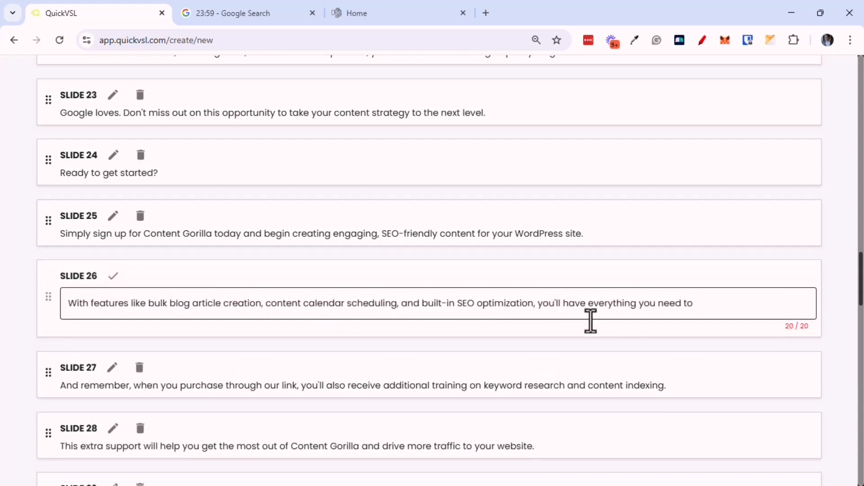
pyautogui.click(704, 305)
pyautogui.write('succeed online.')
pyautogui.scroll(-1, 449, 352)
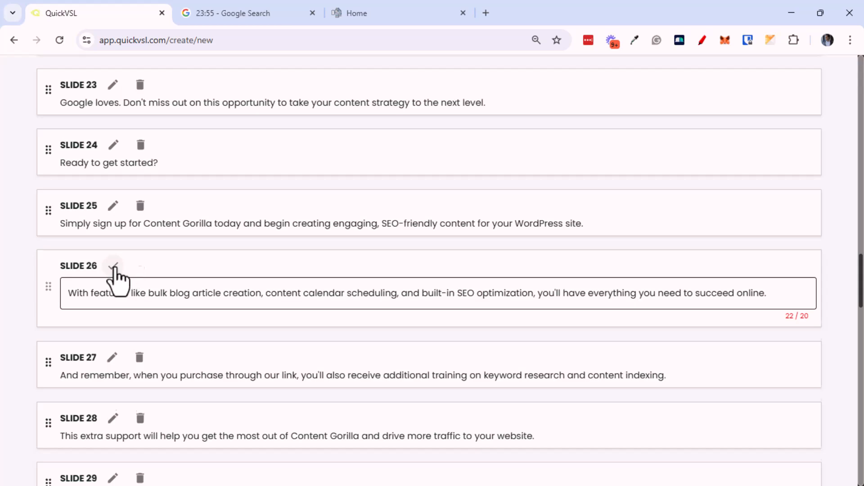
pyautogui.click(113, 266)
# Step: Move the fragment "creation process." from slide 19 to the end of slide 18 and save the slide
pyautogui.scroll(8, 265, 261)
pyautogui.scroll(20, 271, 281)
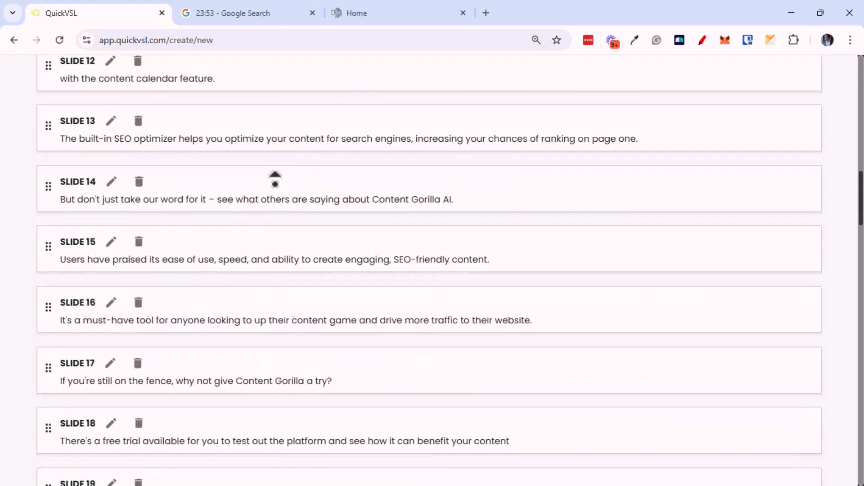
pyautogui.scroll(-12, 341, 334)
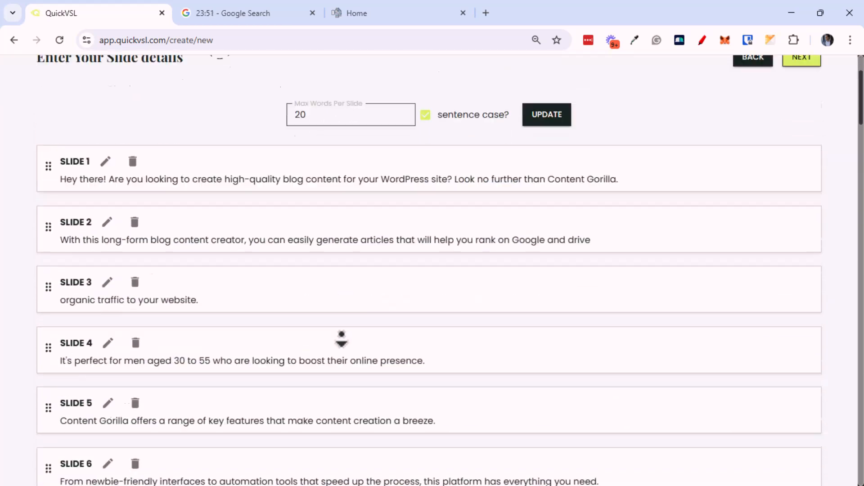
pyautogui.scroll(-9, 166, 298)
pyautogui.scroll(-2, 191, 405)
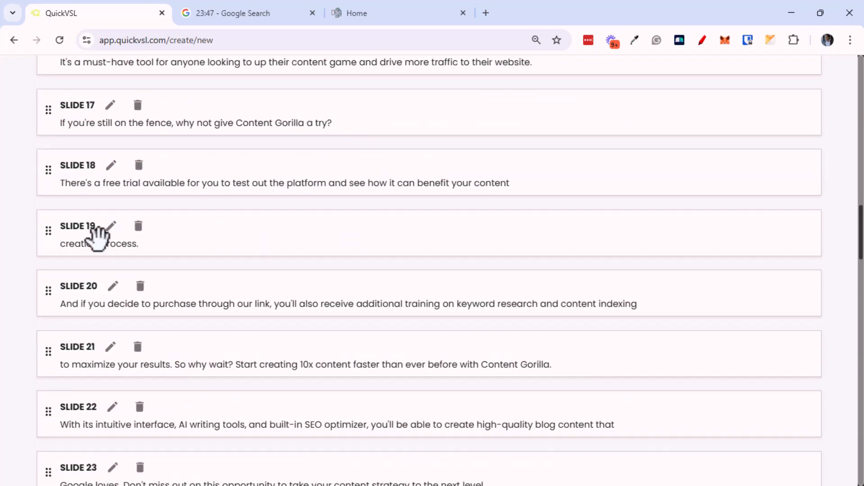
pyautogui.click(110, 226)
pyautogui.tripleClick(127, 252)
pyautogui.press('BackSpace')
pyautogui.click(111, 226)
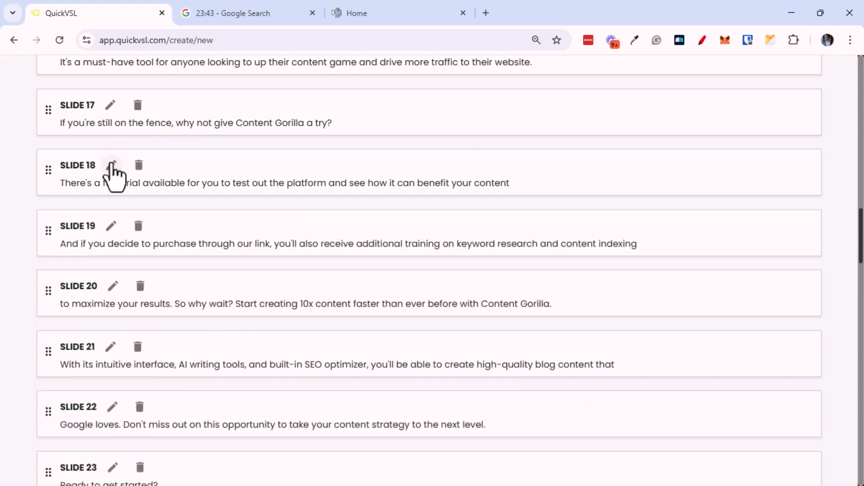
pyautogui.click(111, 165)
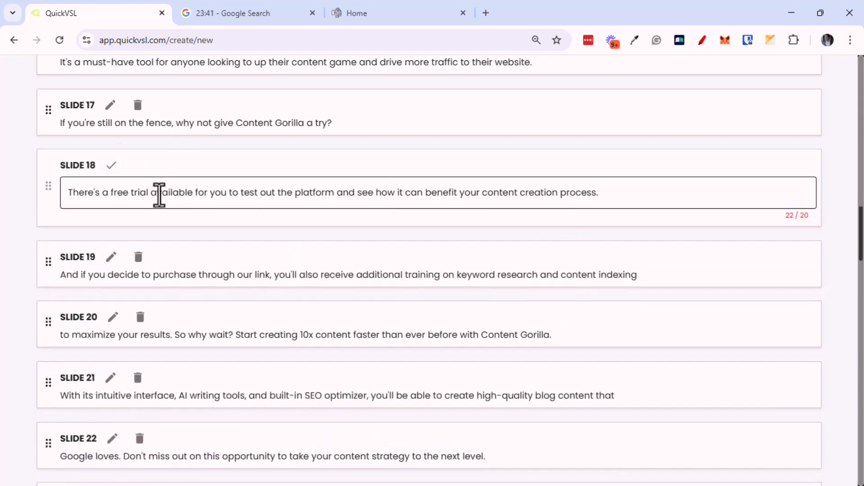
pyautogui.click(111, 165)
# Step: Review the remaining slides through the end of the script and try moving slide 44 within the slide order
pyautogui.scroll(-5, 288, 270)
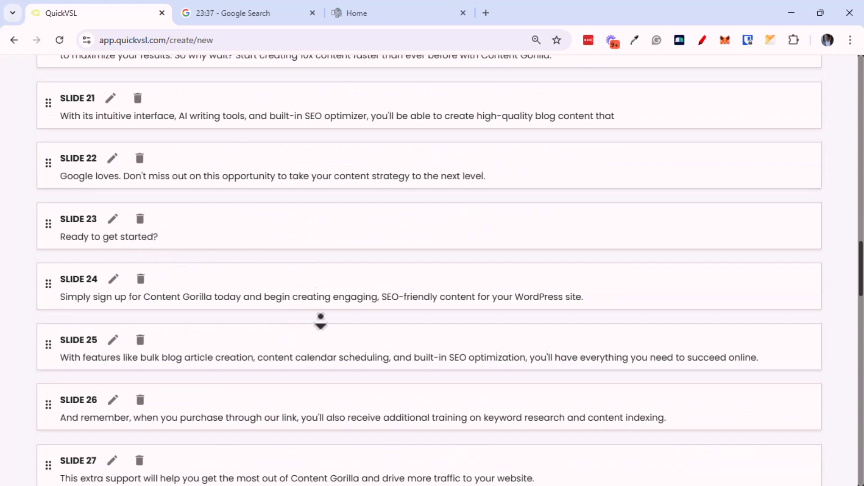
pyautogui.scroll(-11, 319, 304)
pyautogui.scroll(-19, 330, 394)
pyautogui.scroll(1, 414, 430)
pyautogui.scroll(20, 409, 331)
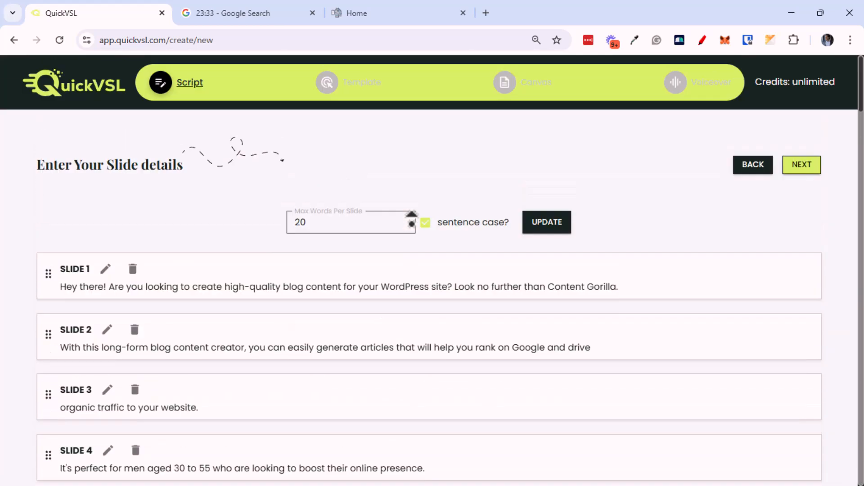
pyautogui.scroll(-20, 608, 360)
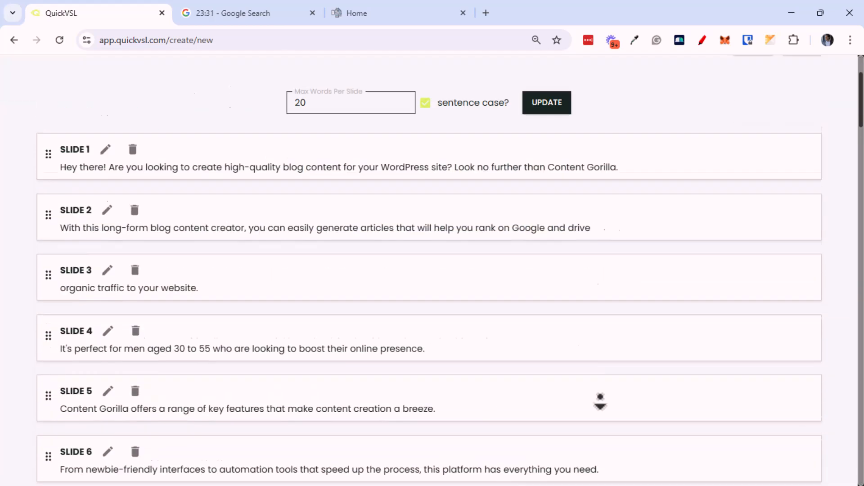
pyautogui.scroll(20, 593, 237)
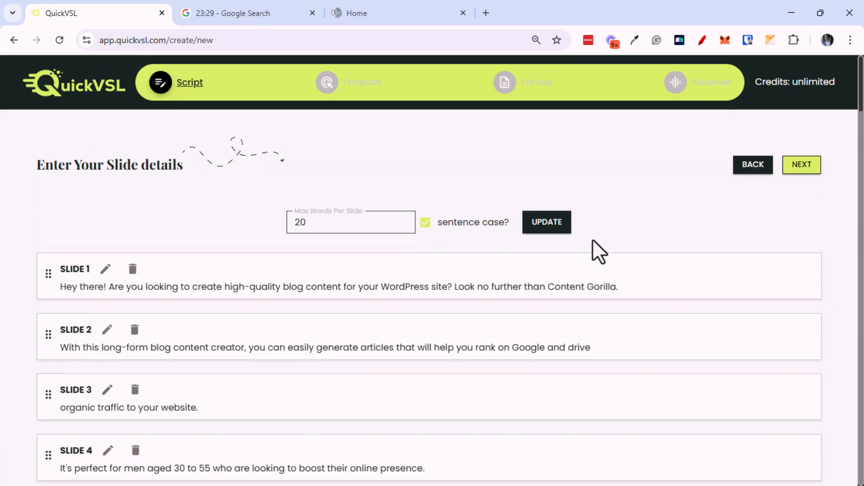
pyautogui.scroll(-20, 590, 401)
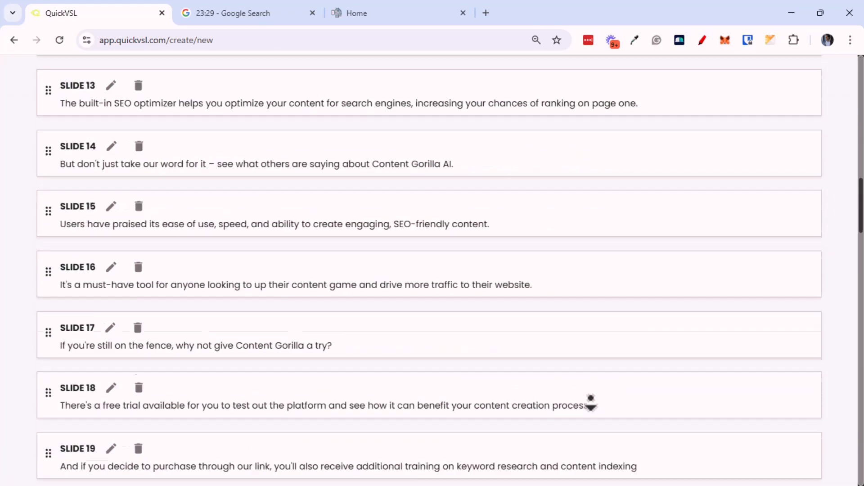
pyautogui.moveTo(48, 315); pyautogui.dragTo(174, 338)
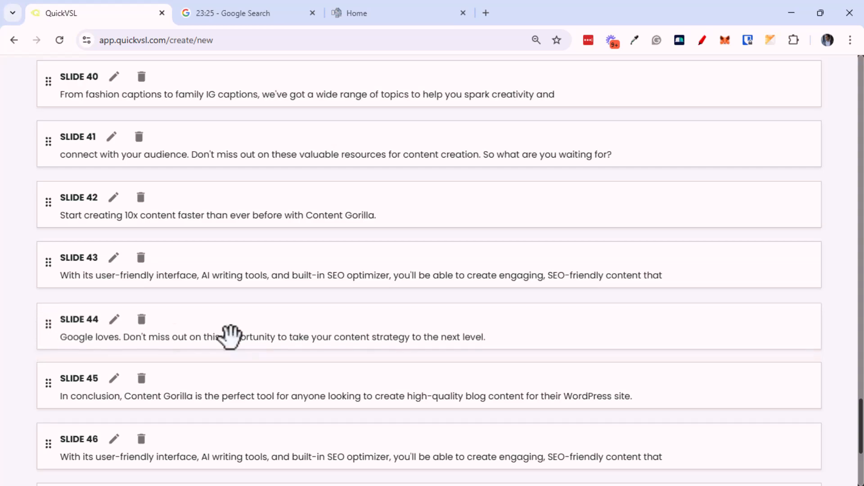
# Step: Accept the slide script and proceed to the template selection stage
pyautogui.middleClick(737, 295)
pyautogui.scroll(20, 737, 234)
pyautogui.scroll(20, 757, 181)
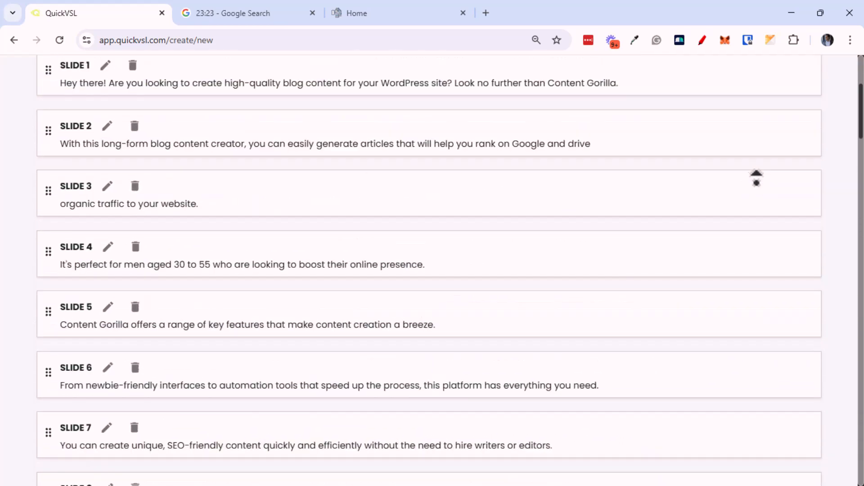
pyautogui.middleClick(773, 181)
pyautogui.click(801, 167)
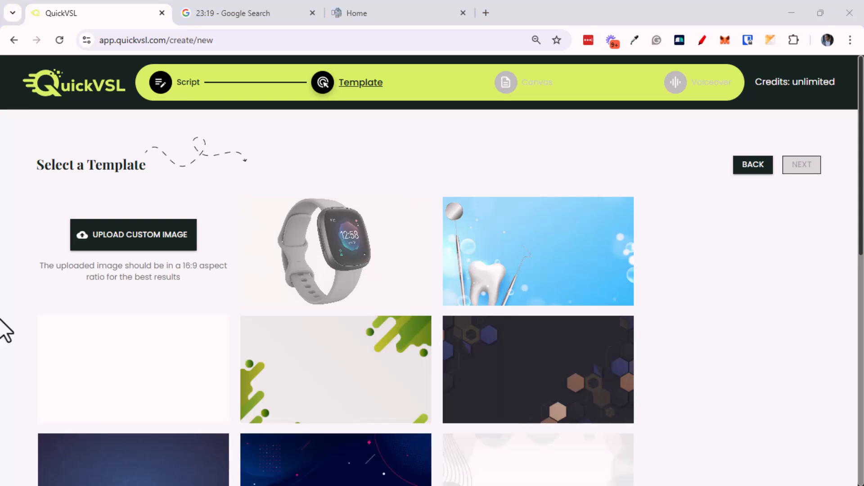
# Step: Browse the available background templates for one that suits the Content Gorilla video
pyautogui.scroll(-10, 689, 236)
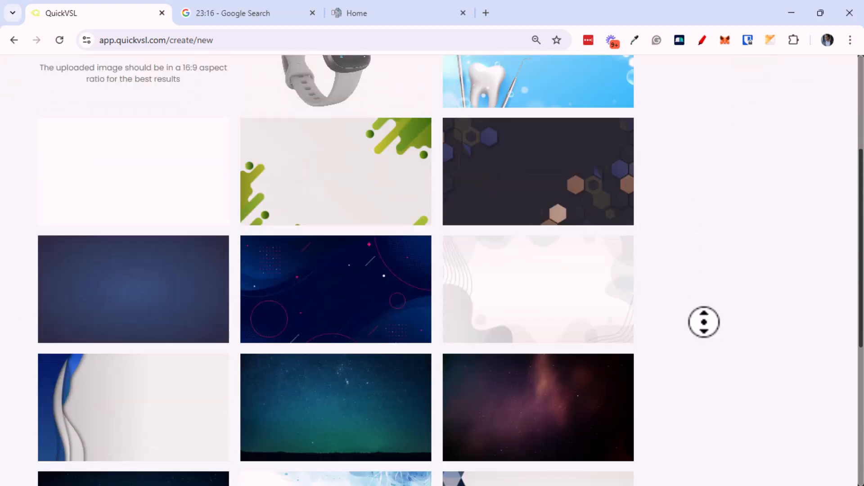
pyautogui.middleClick(712, 395)
pyautogui.middleClick(711, 382)
pyautogui.middleClick(707, 318)
pyautogui.middleClick(706, 318)
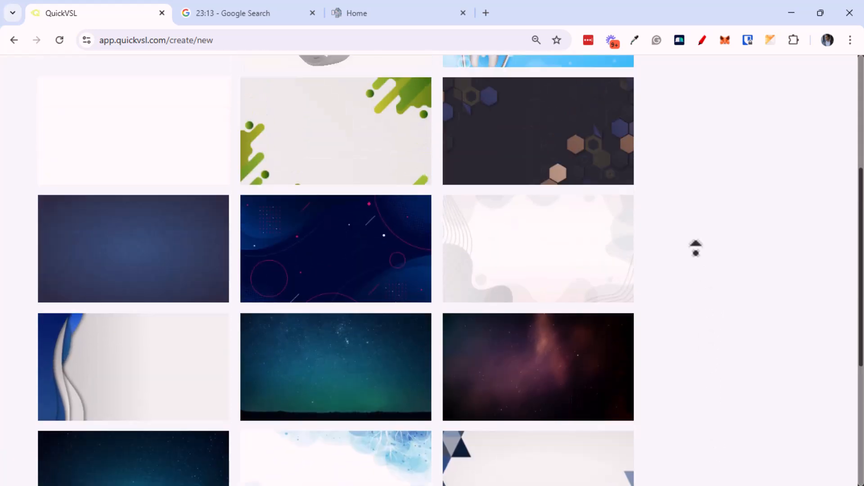
pyautogui.middleClick(699, 245)
pyautogui.scroll(2, 703, 241)
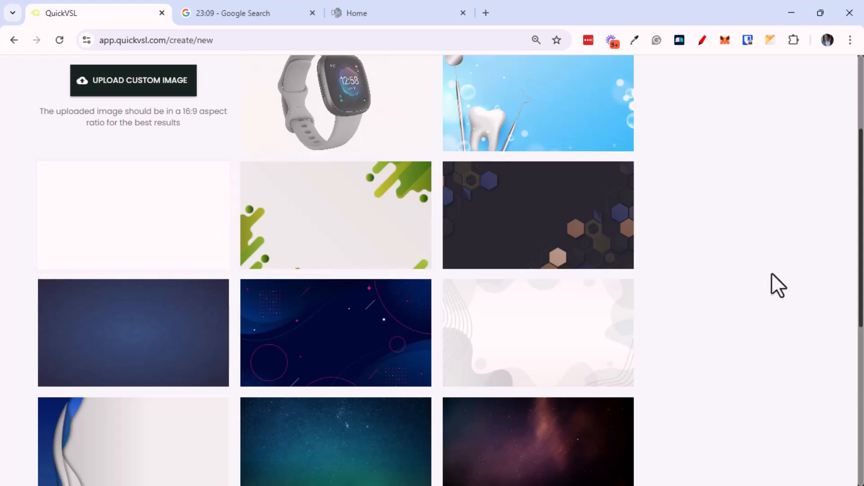
# Step: Look through the rest of the background template gallery, including the starry, wooden and geometric designs
pyautogui.middleClick(720, 262)
pyautogui.middleClick(722, 320)
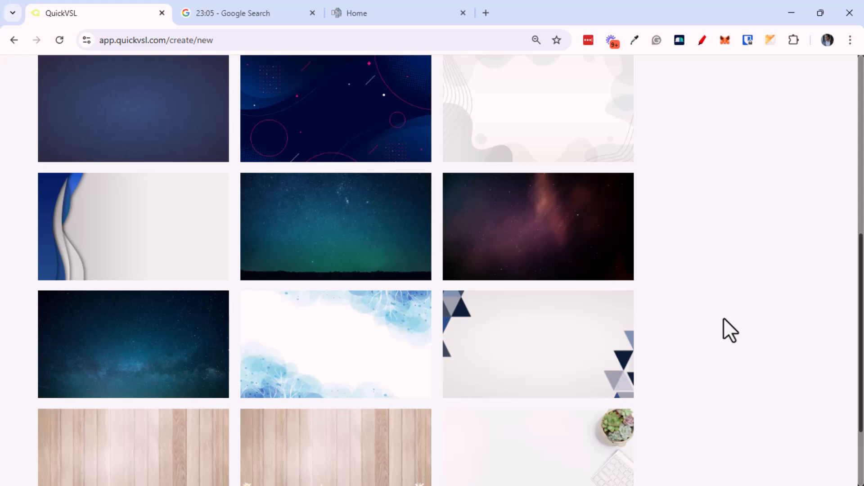
pyautogui.middleClick(723, 317)
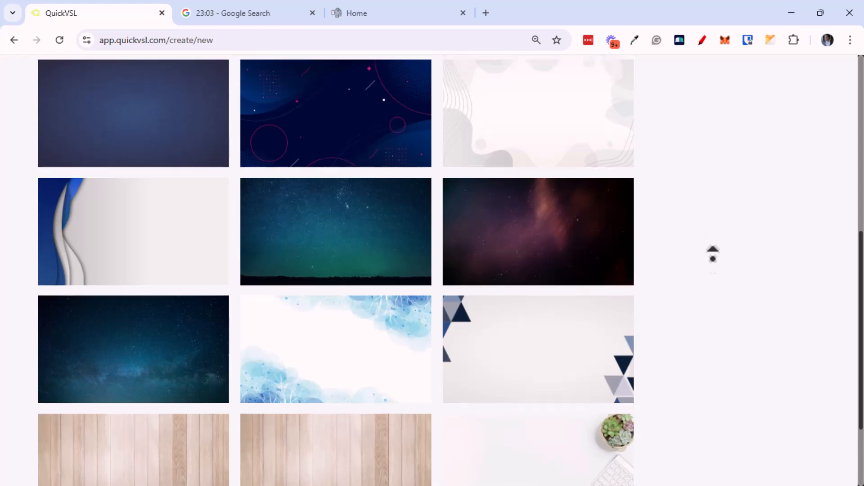
pyautogui.middleClick(712, 222)
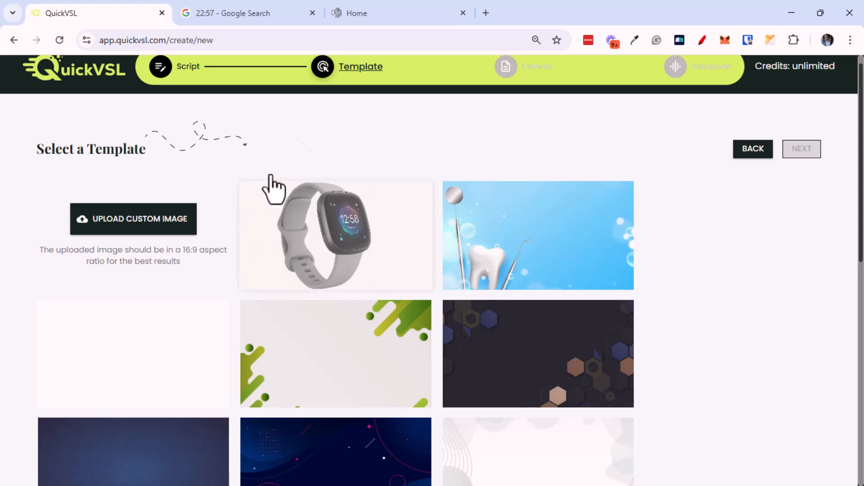
# Step: Open ChatGPT in a new browser tab, collapse its sidebar and turn on image creation
pyautogui.click(486, 13)
pyautogui.write('cha')
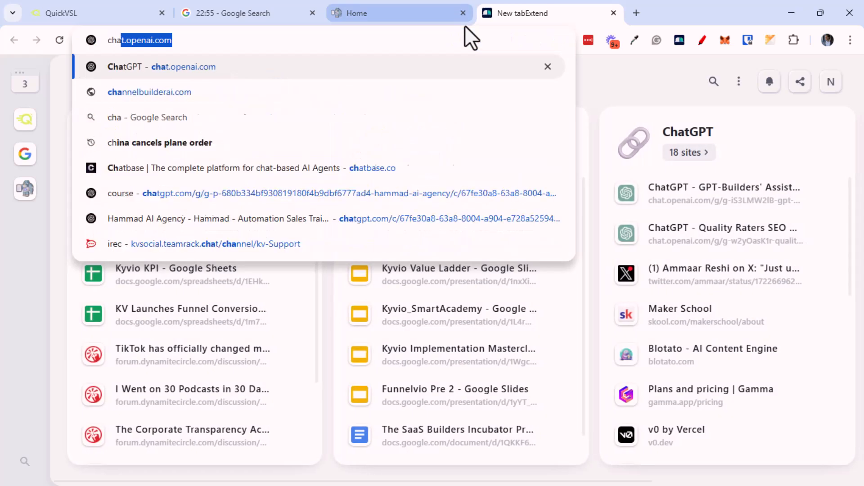
pyautogui.press('Return')
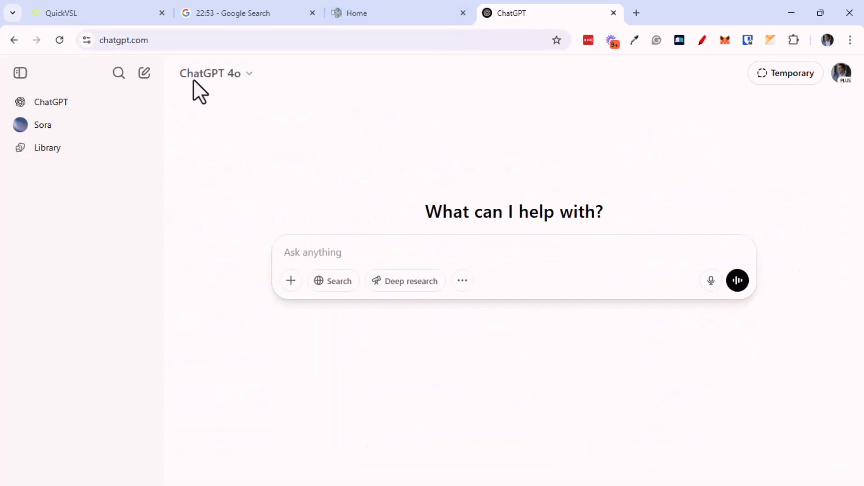
pyautogui.click(20, 73)
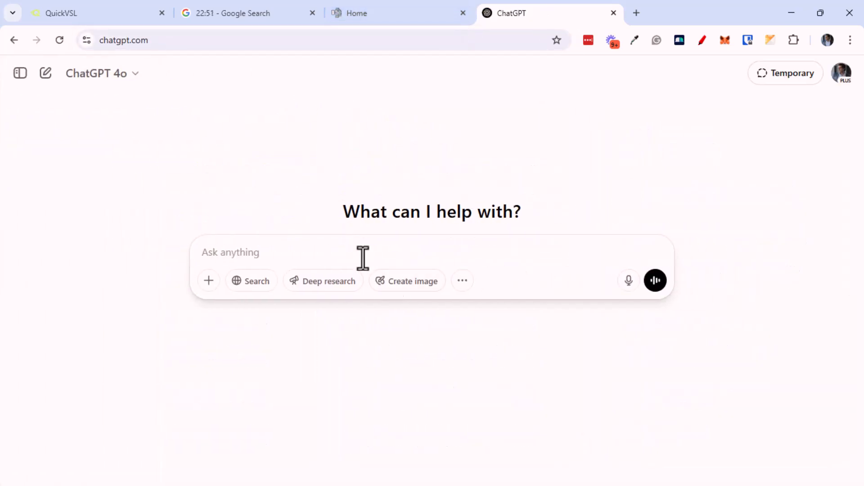
pyautogui.click(373, 281)
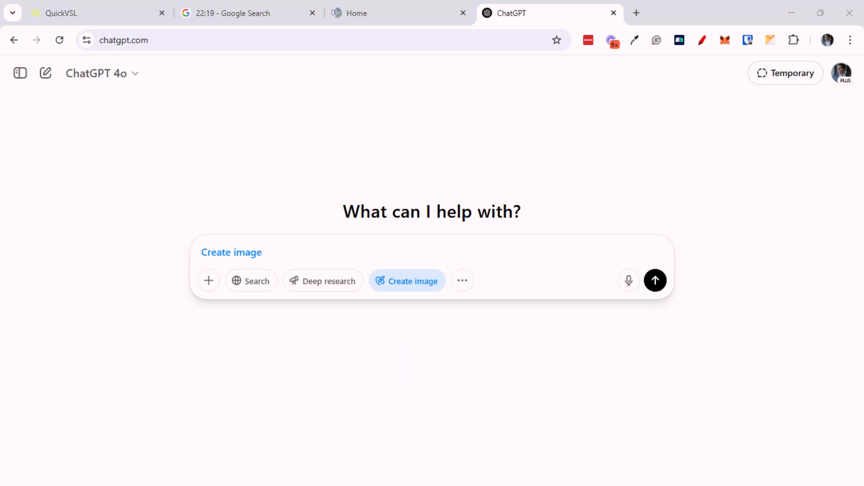
pyautogui.click(381, 246)
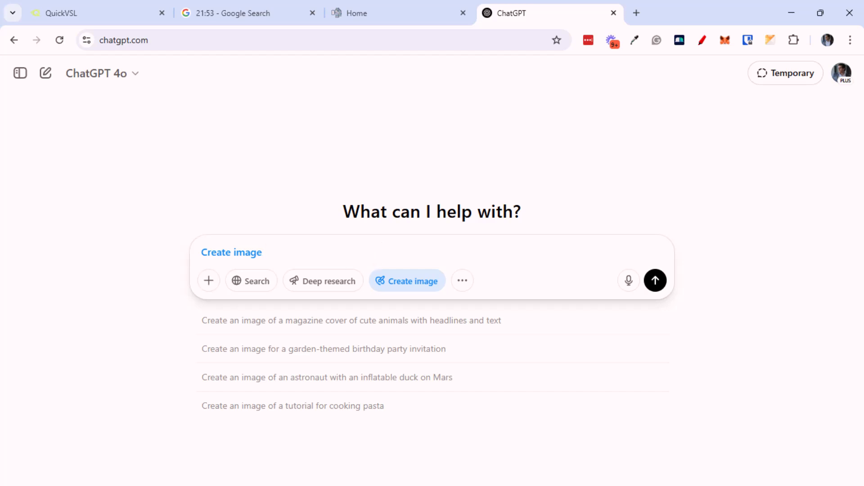
pyautogui.click(394, 248)
pyautogui.click(396, 246)
pyautogui.write('I')
pyautogui.press('BackSpace')
pyautogui.press('BackSpace')
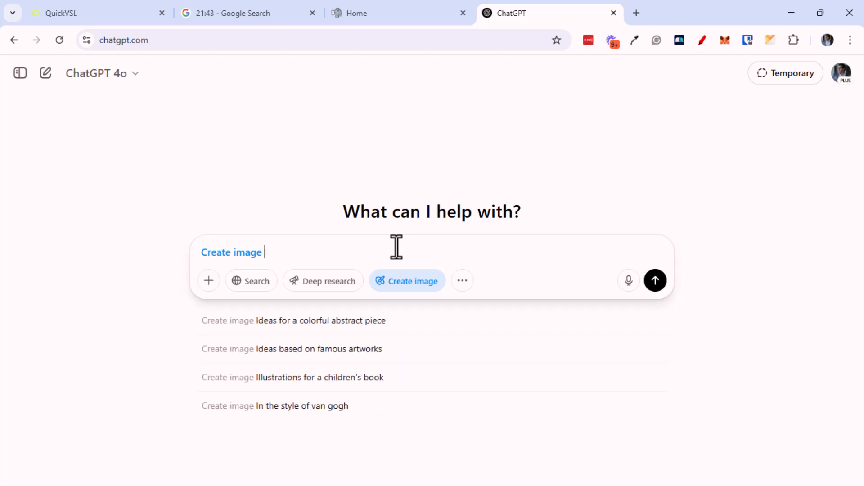
# Step: Dictate and submit a prompt for a 16x9 landscape sales video background with a robot head, a futuristic look and a business tie-in
pyautogui.click(629, 280)
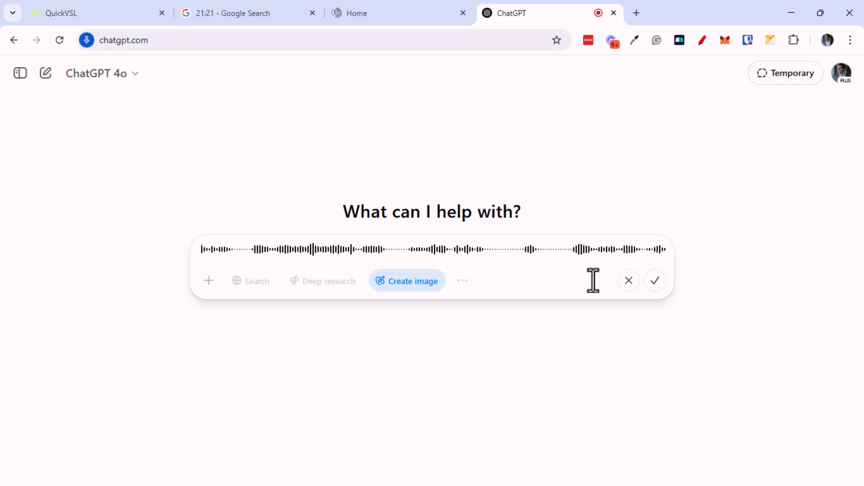
pyautogui.click(655, 280)
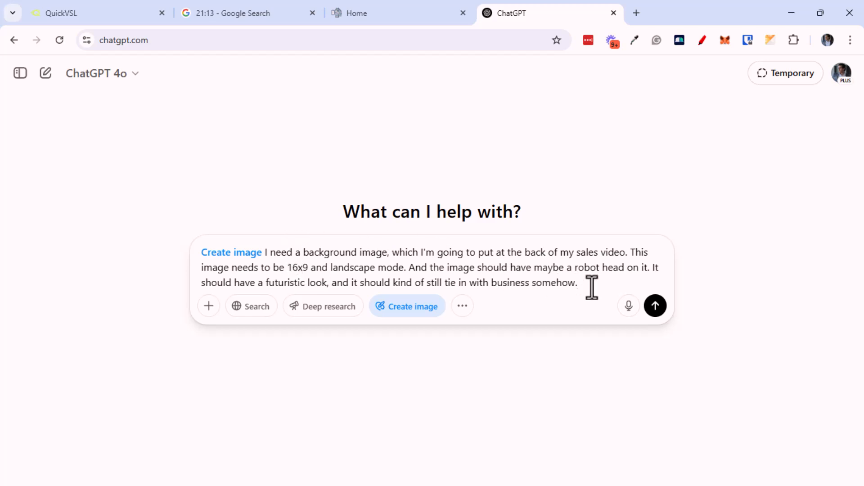
pyautogui.click(654, 306)
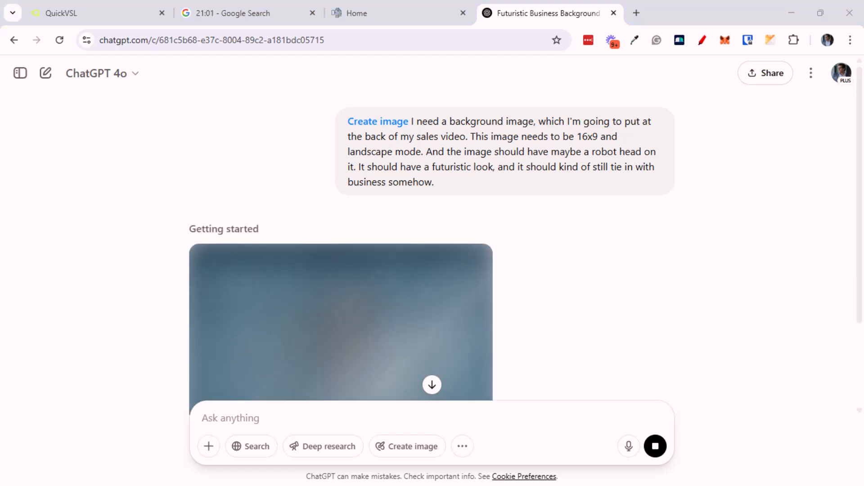
pyautogui.middleClick(756, 230)
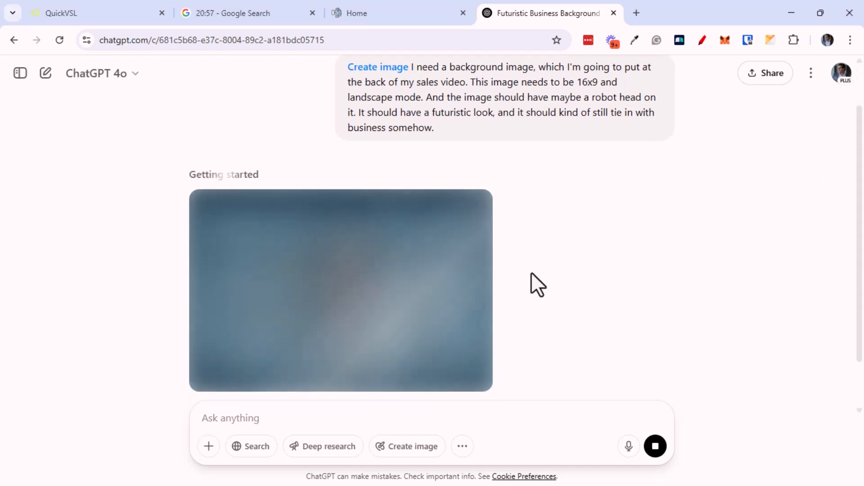
# Step: Switch back to QuickVSL, choose the plain white template and continue to the slide canvas
pyautogui.click(54, 13)
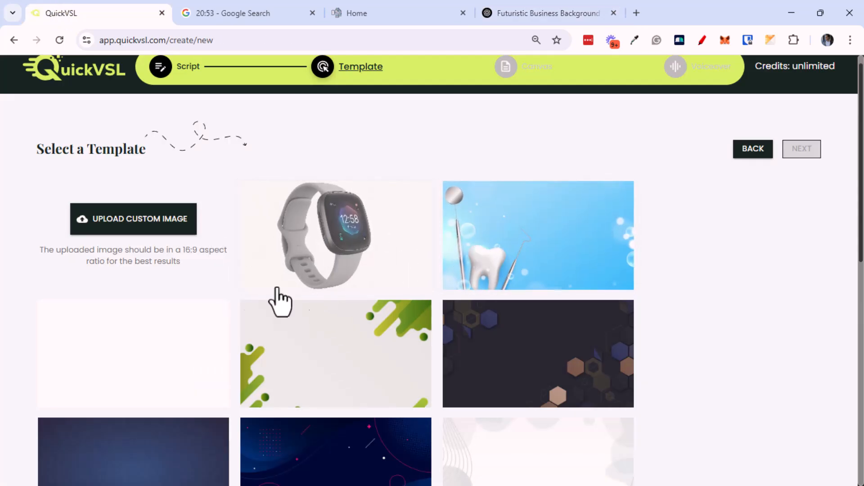
pyautogui.scroll(-6, 675, 293)
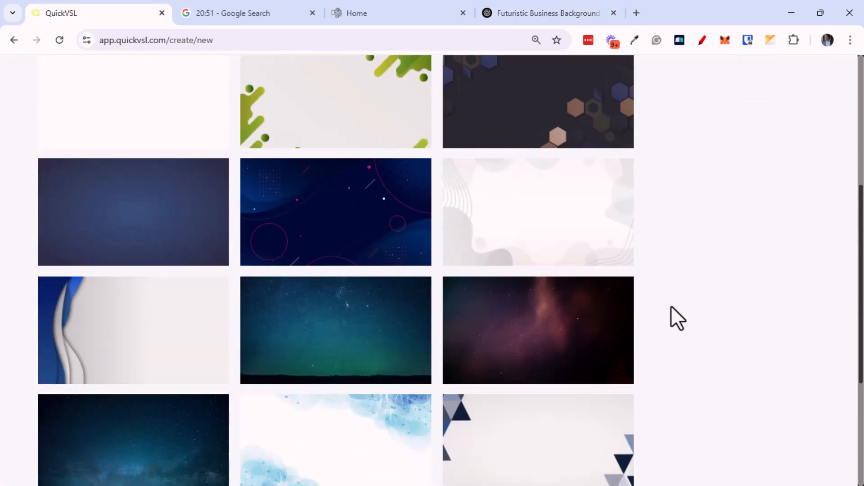
pyautogui.scroll(5, 663, 225)
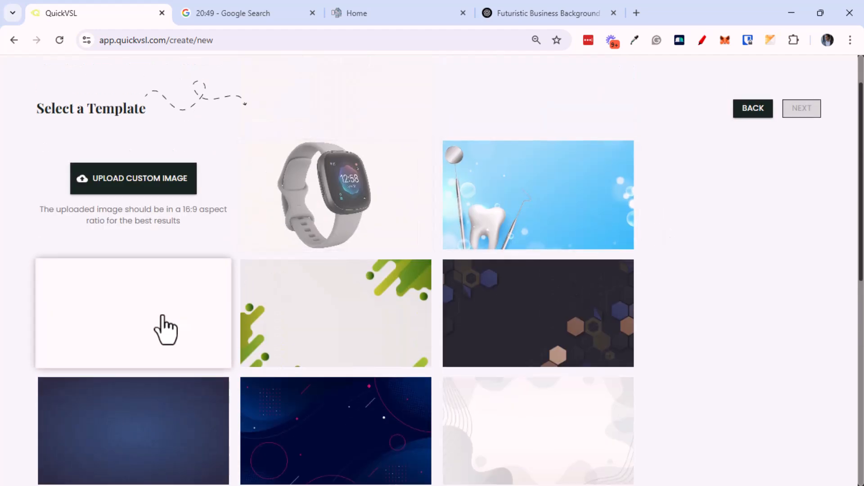
pyautogui.click(166, 330)
pyautogui.click(799, 111)
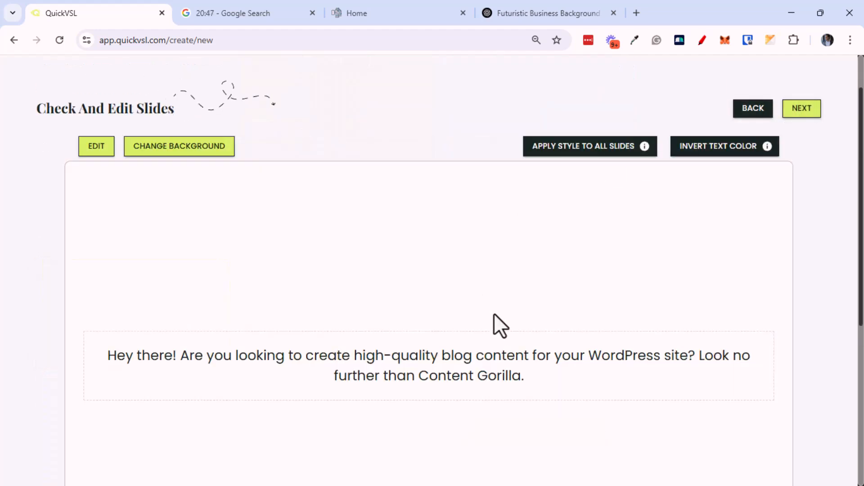
# Step: Preview the first five slides on the canvas and return to the first one
pyautogui.scroll(-4, 486, 367)
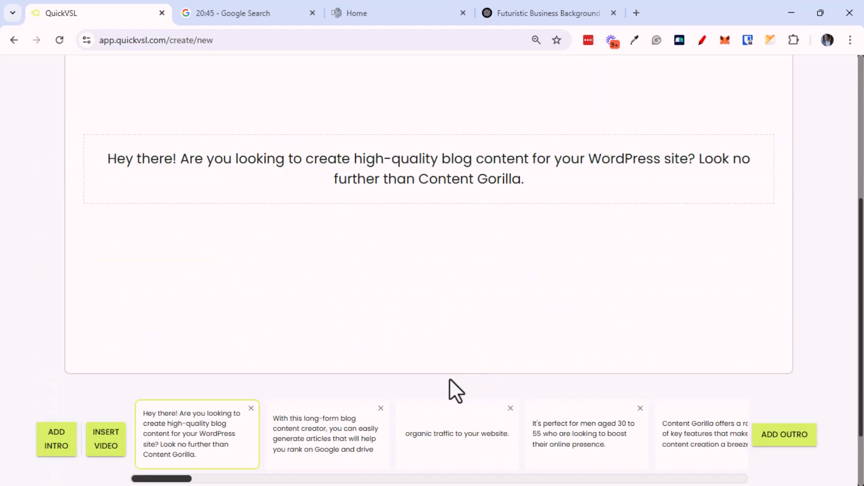
pyautogui.click(340, 418)
pyautogui.click(440, 424)
pyautogui.click(568, 430)
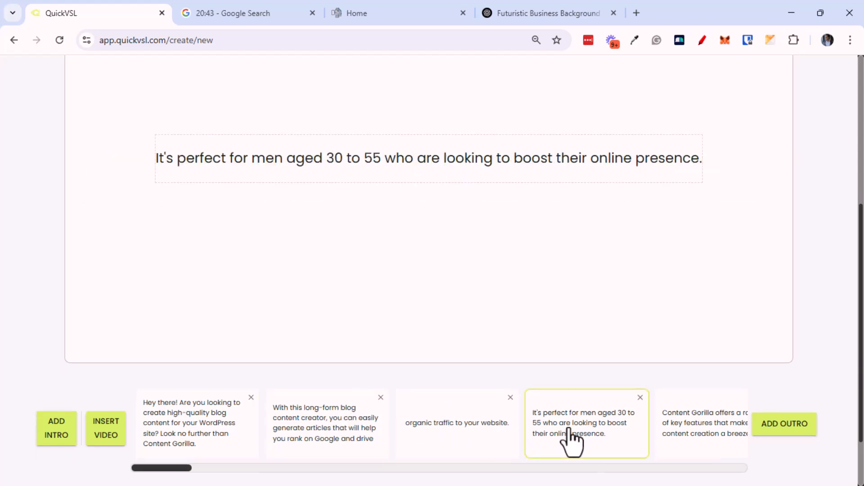
pyautogui.click(680, 437)
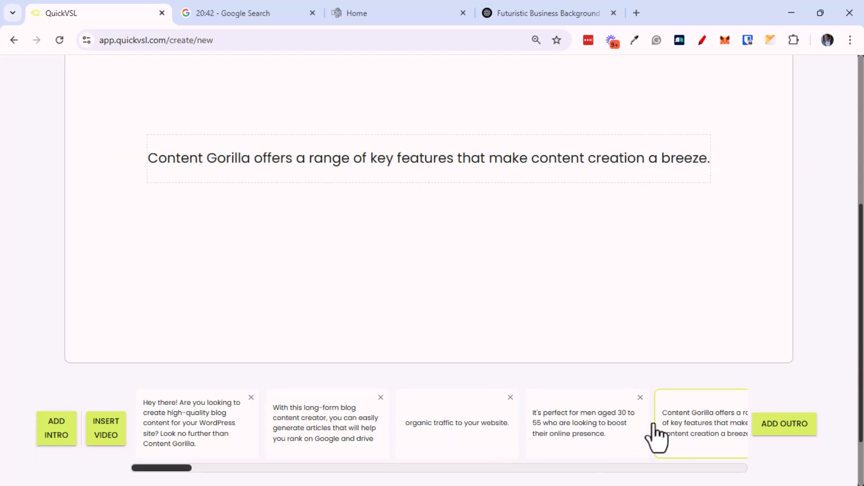
pyautogui.click(207, 430)
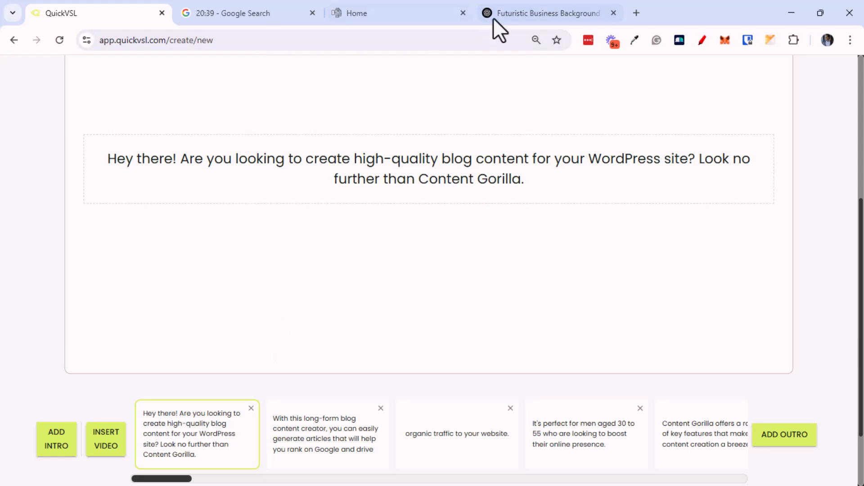
# Step: Switch to the ChatGPT tab and download the generated robot business image
pyautogui.click(507, 14)
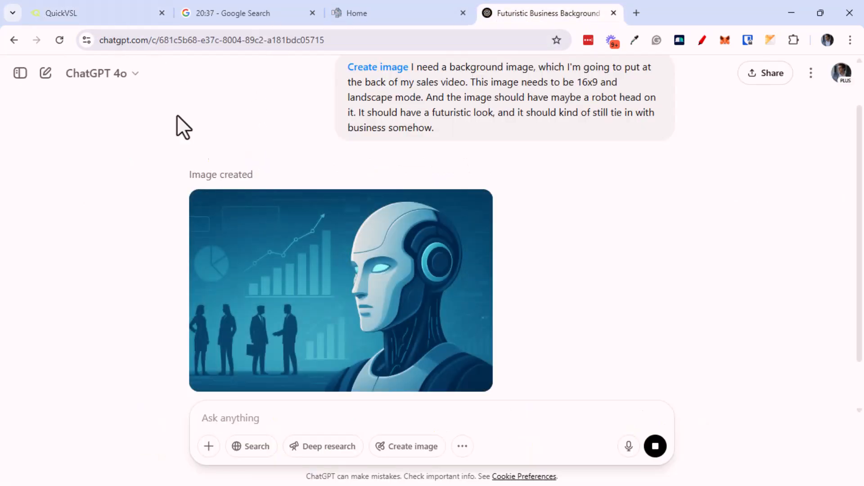
pyautogui.moveTo(340, 295)
pyautogui.click(477, 205)
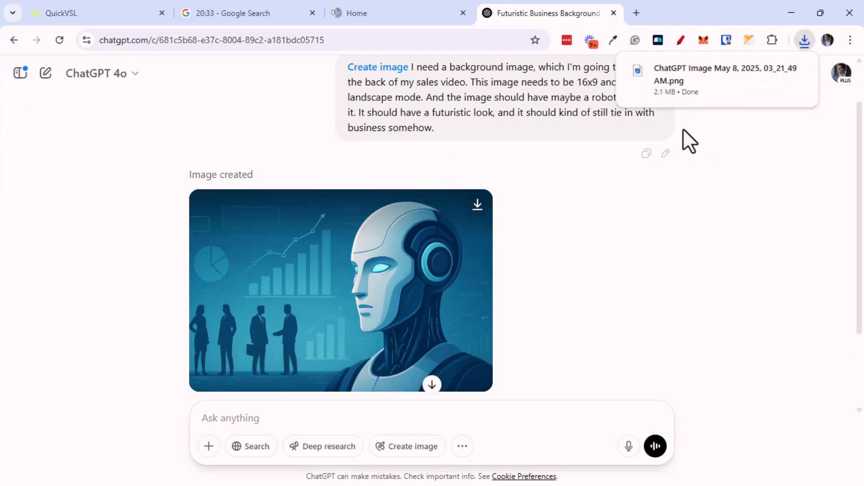
# Step: Return to QuickVSL's template selection and upload the generated robot image from Downloads as a custom background
pyautogui.click(52, 20)
pyautogui.scroll(5, 50, 292)
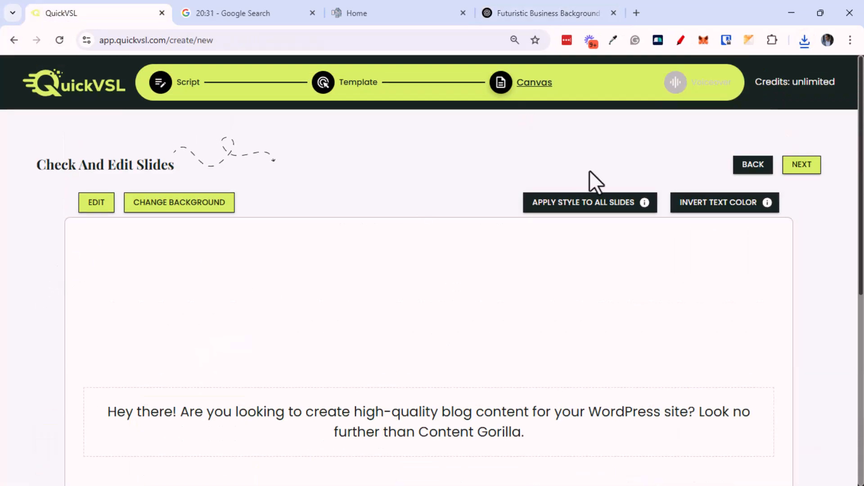
pyautogui.click(745, 166)
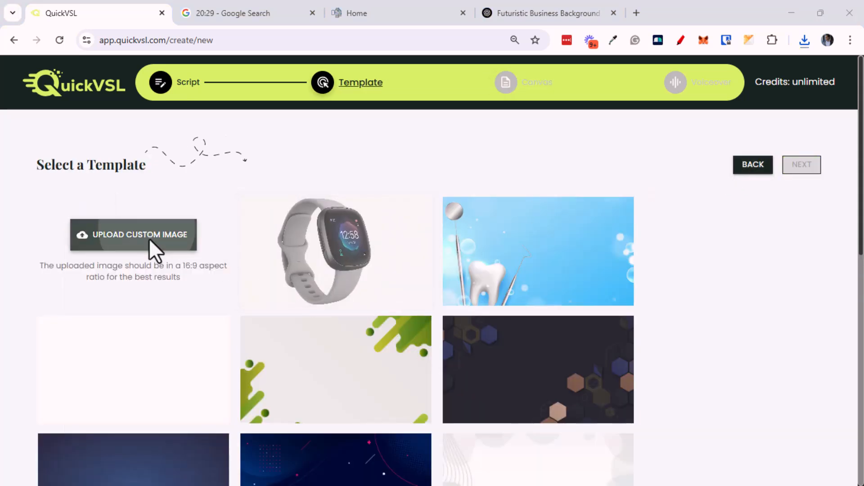
pyautogui.click(147, 232)
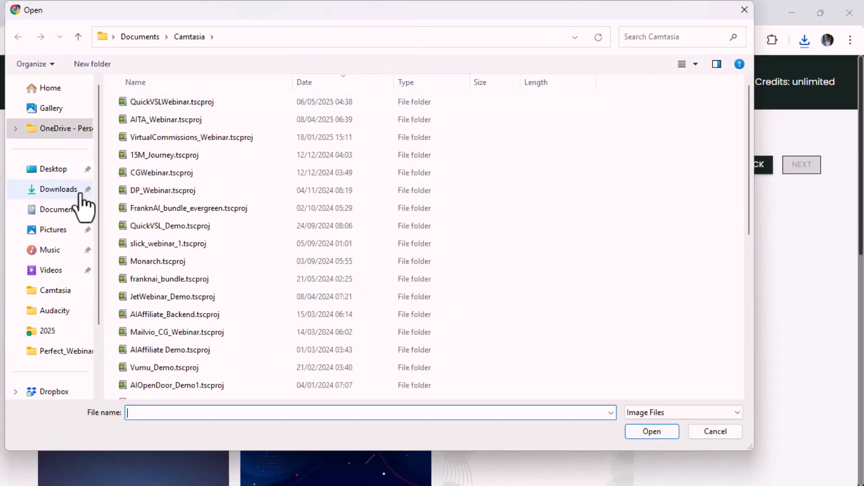
pyautogui.click(78, 191)
pyautogui.doubleClick(173, 120)
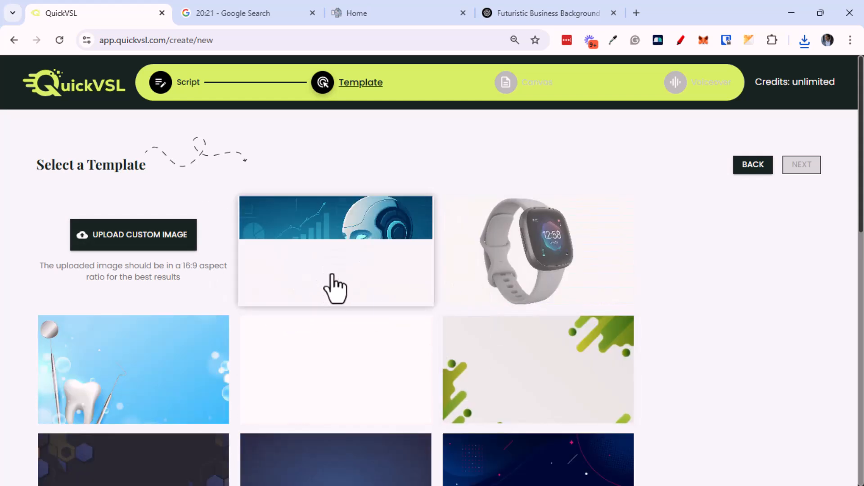
# Step: Apply the uploaded robot image as the template and check it on the slide canvas
pyautogui.click(333, 282)
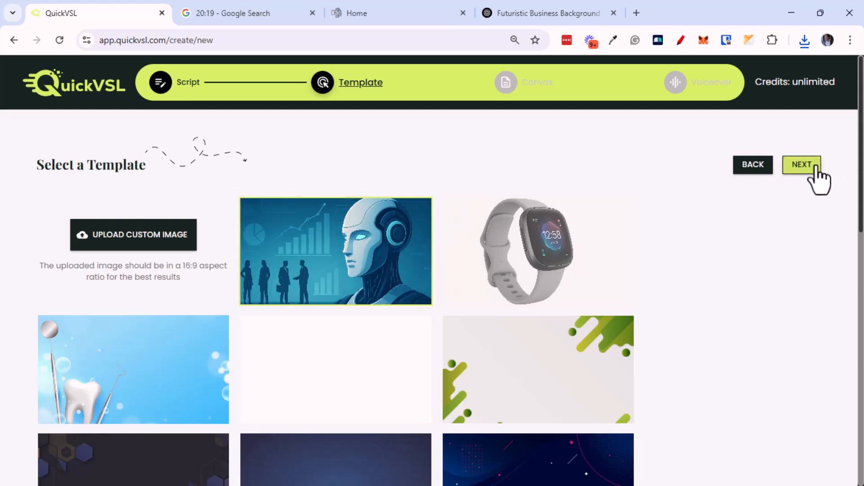
pyautogui.click(801, 167)
pyautogui.scroll(-4, 571, 360)
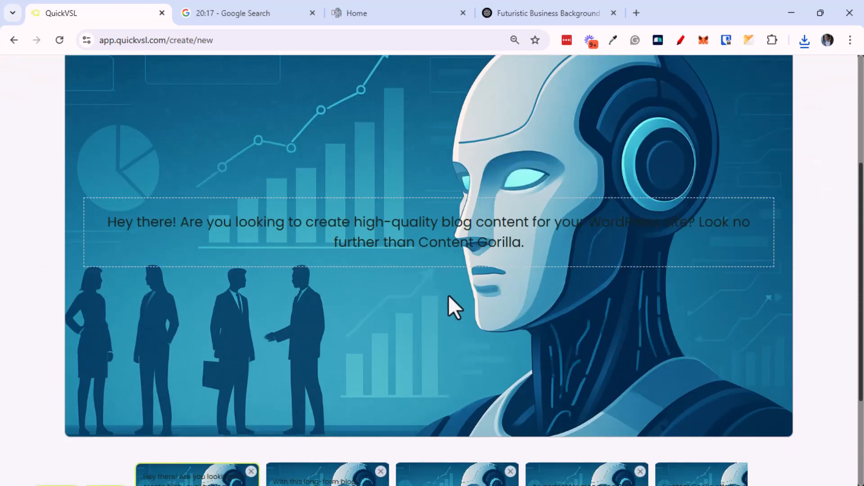
pyautogui.scroll(2, 462, 277)
pyautogui.scroll(-3, 558, 288)
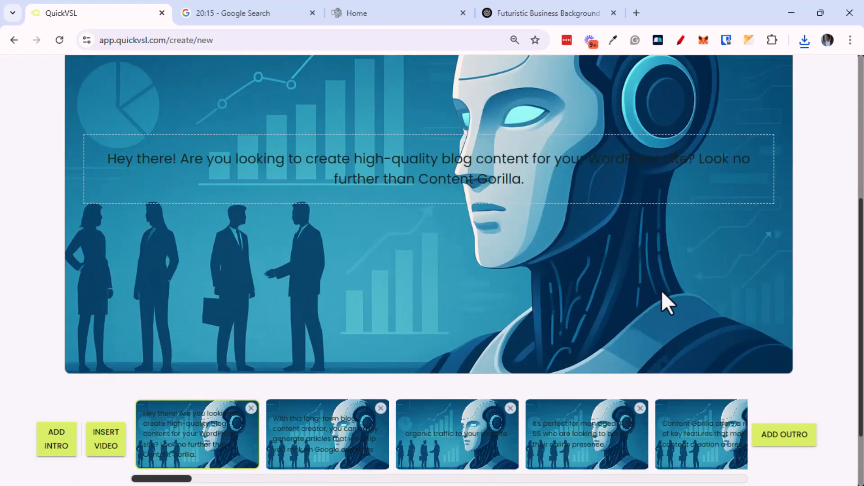
# Step: Open the first slide's text for editing and enlarge the font size of the whole paragraph
pyautogui.hotkey('ctrl', '-')
pyautogui.hotkey('ctrl', '-')
pyautogui.scroll(3, 530, 284)
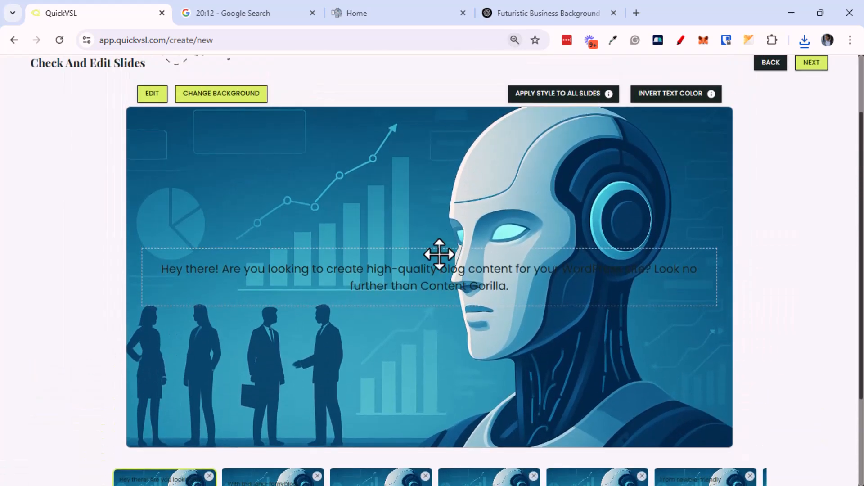
pyautogui.doubleClick(439, 254)
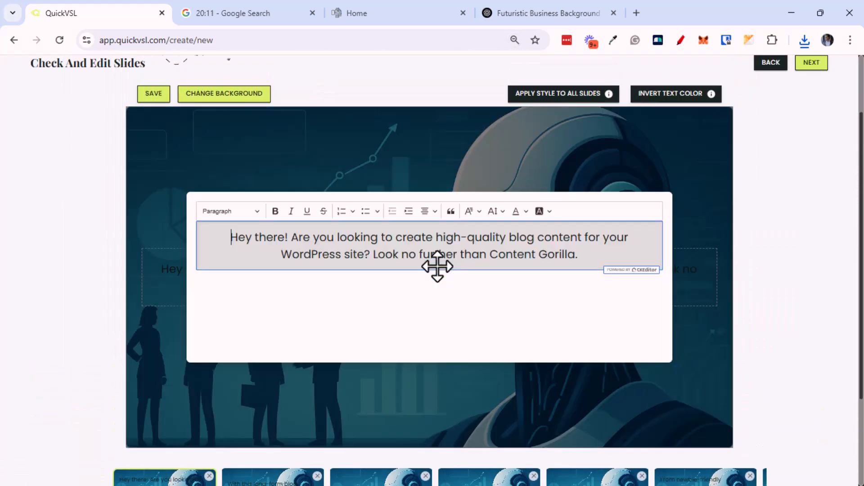
pyautogui.tripleClick(440, 255)
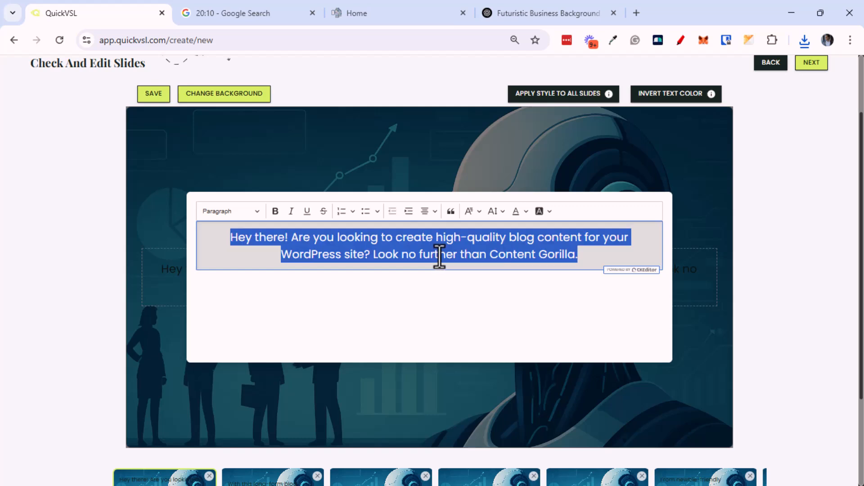
pyautogui.click(500, 210)
pyautogui.click(536, 331)
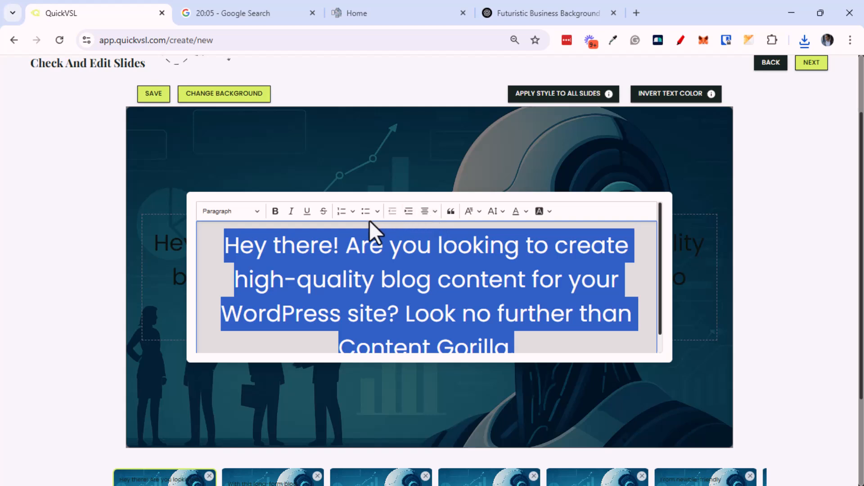
# Step: Change the font of the first slide's selected text to Roboto
pyautogui.click(480, 209)
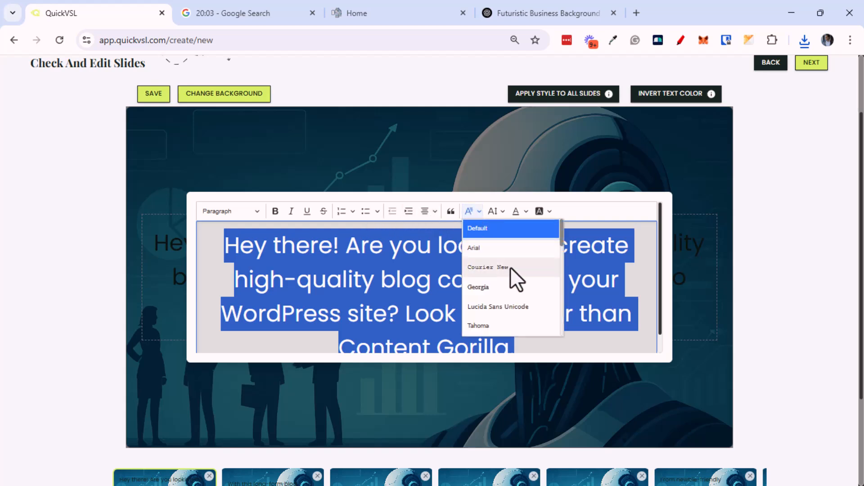
pyautogui.scroll(-2, 522, 296)
pyautogui.scroll(-4, 522, 297)
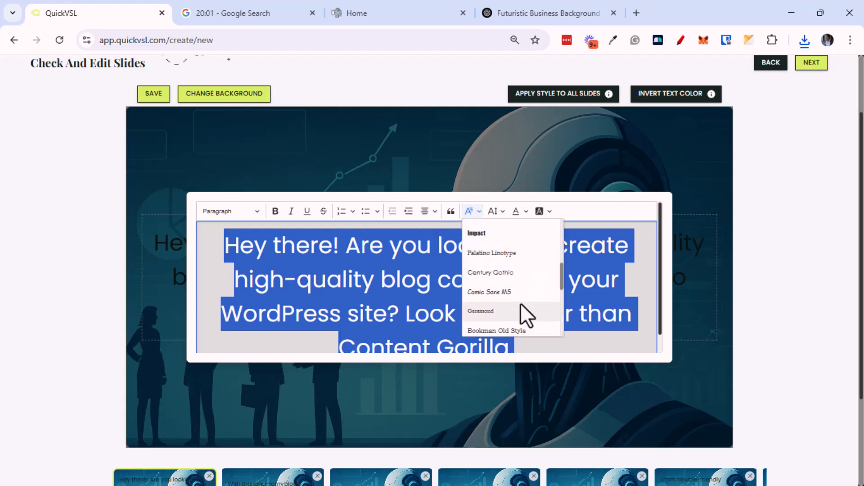
pyautogui.scroll(-2, 519, 304)
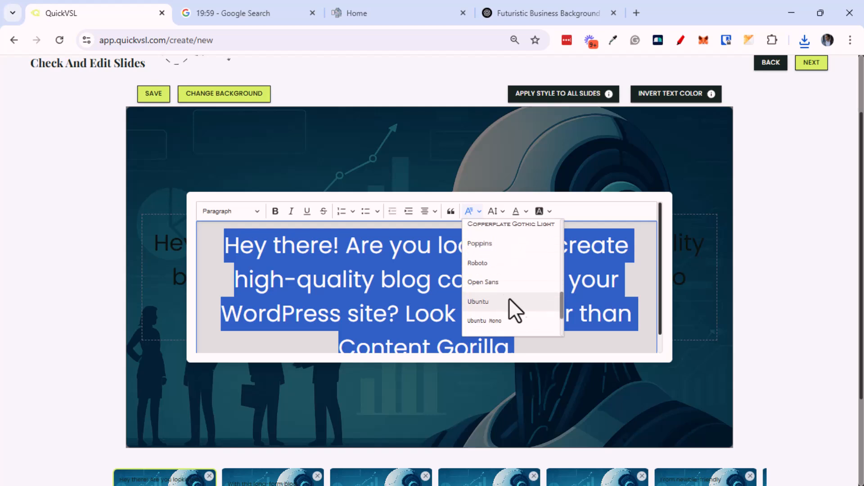
pyautogui.click(490, 263)
# Step: Give the first slide's text a white background highlight and close the text editor
pyautogui.click(518, 211)
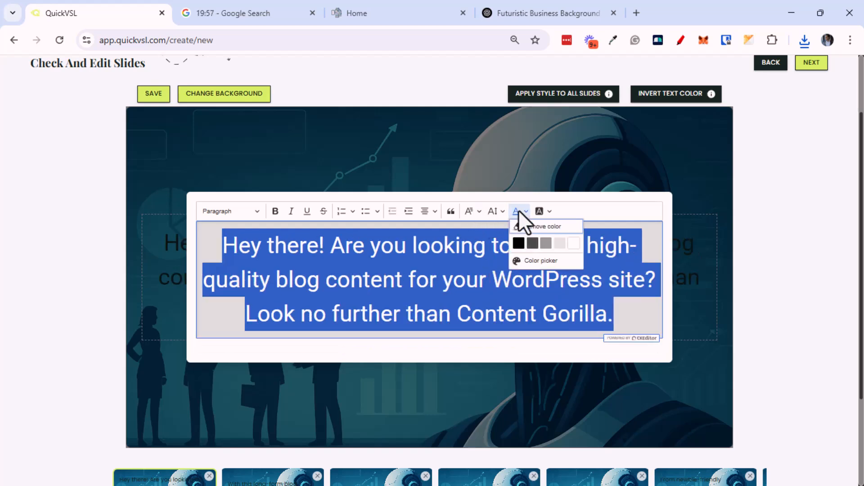
pyautogui.click(539, 211)
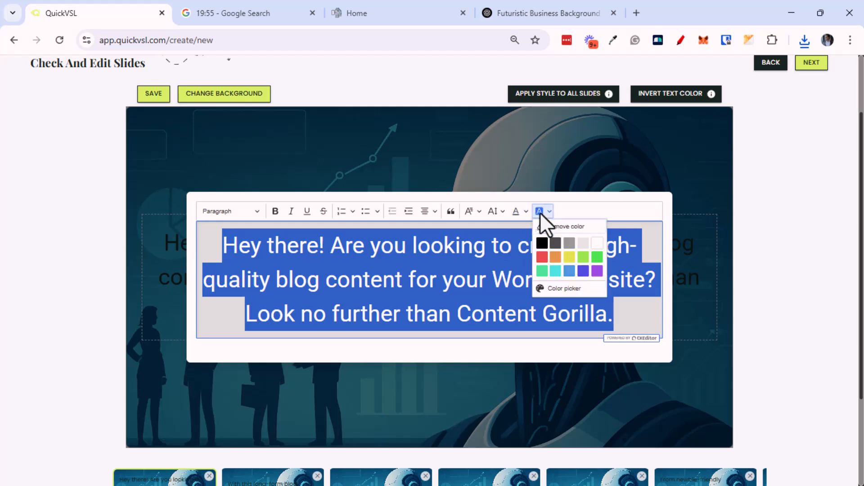
pyautogui.click(595, 244)
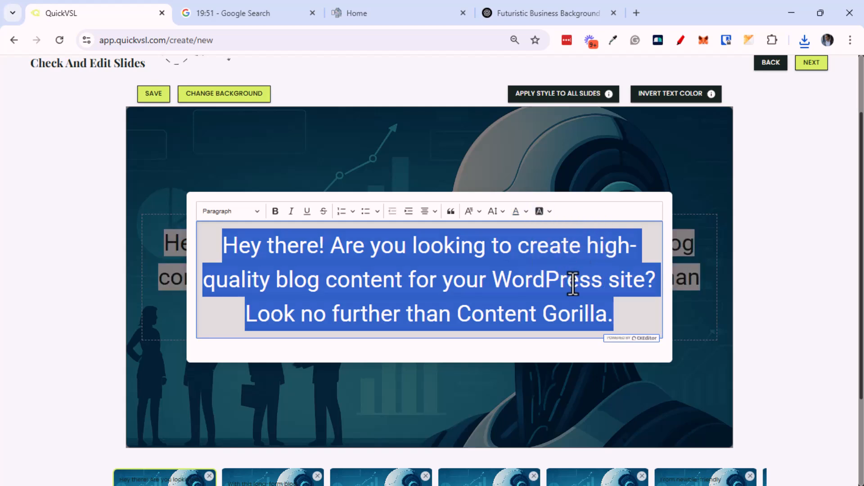
pyautogui.click(625, 307)
pyautogui.click(692, 330)
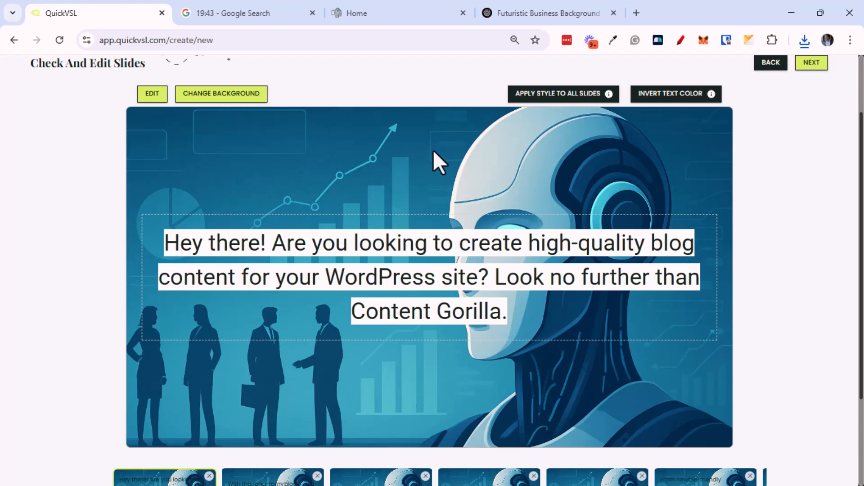
# Step: Switch to ChatGPT and dictate a request to improve the image and make its background a bit blurry so overlaid sales video text pops out
pyautogui.click(506, 19)
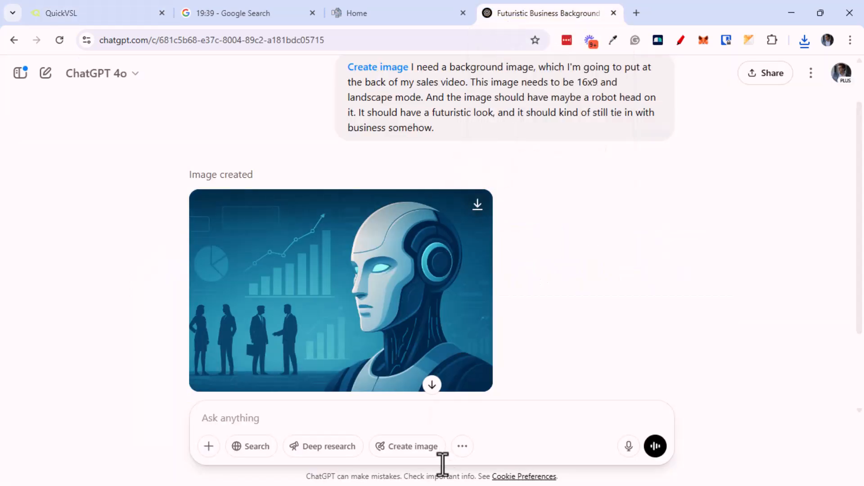
pyautogui.click(410, 423)
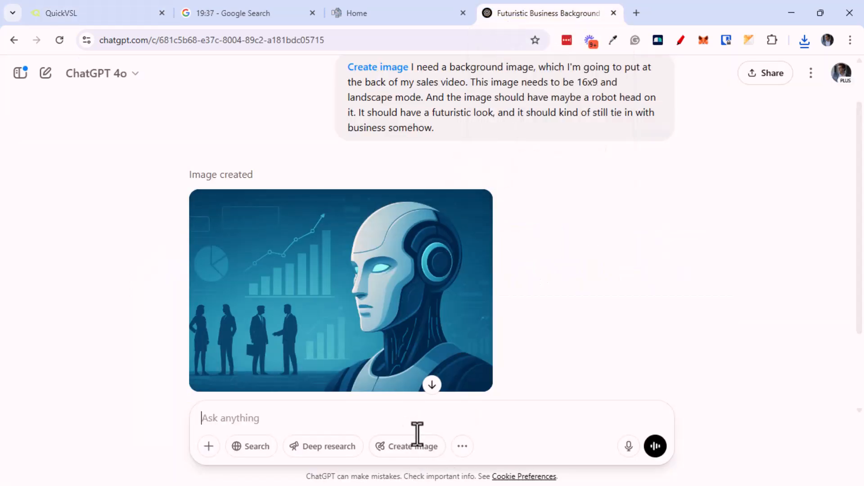
pyautogui.click(629, 447)
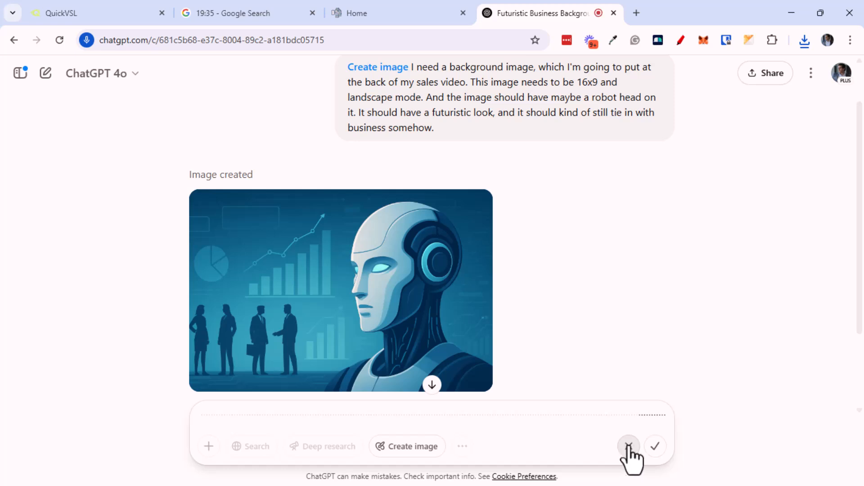
pyautogui.click(656, 445)
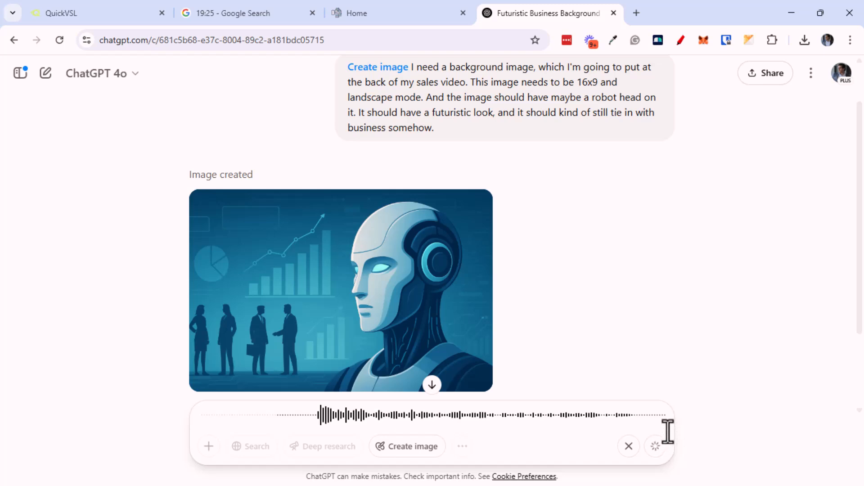
pyautogui.click(656, 447)
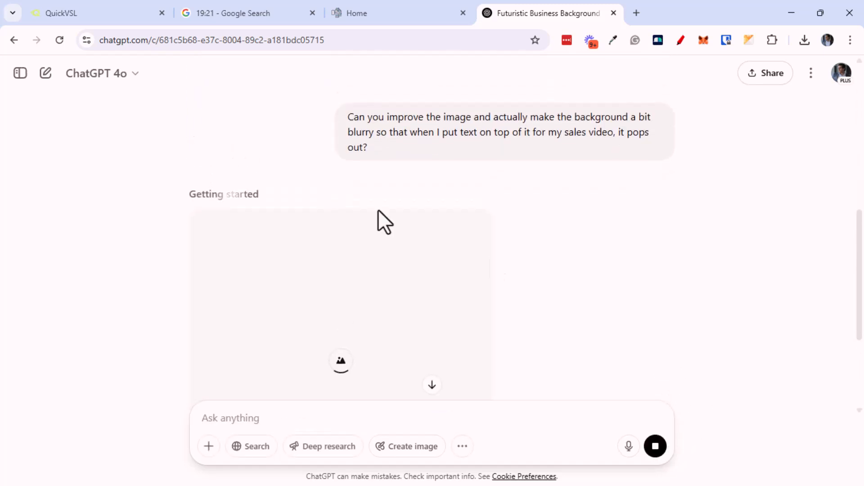
# Step: Switch back to QuickVSL and apply the first slide's text style to all slides
pyautogui.click(105, 15)
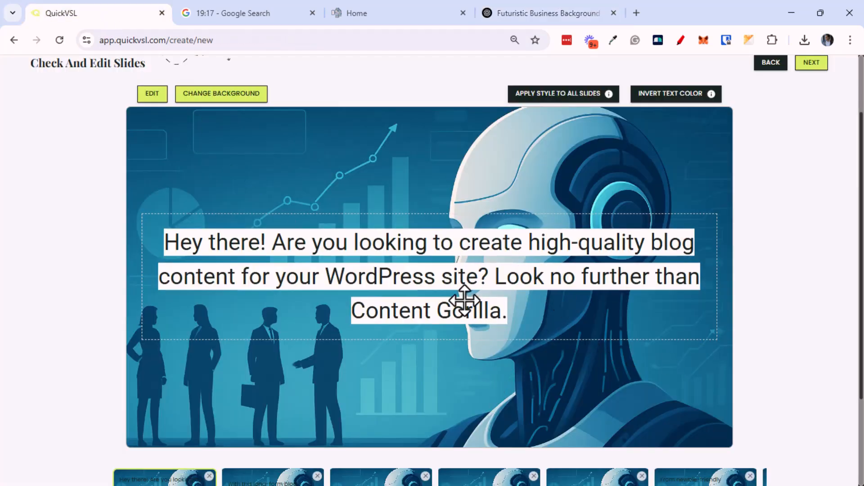
pyautogui.click(546, 95)
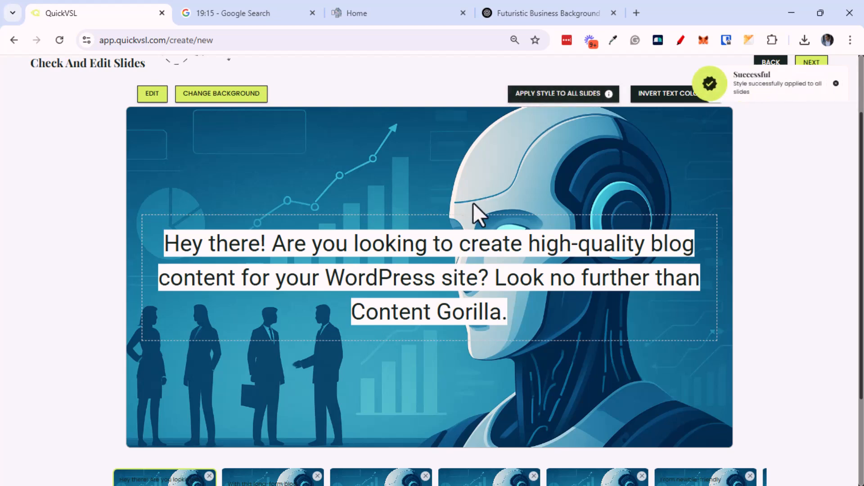
# Step: Check the text style on slides two to five and look through the remaining slide thumbnails
pyautogui.scroll(-3, 105, 346)
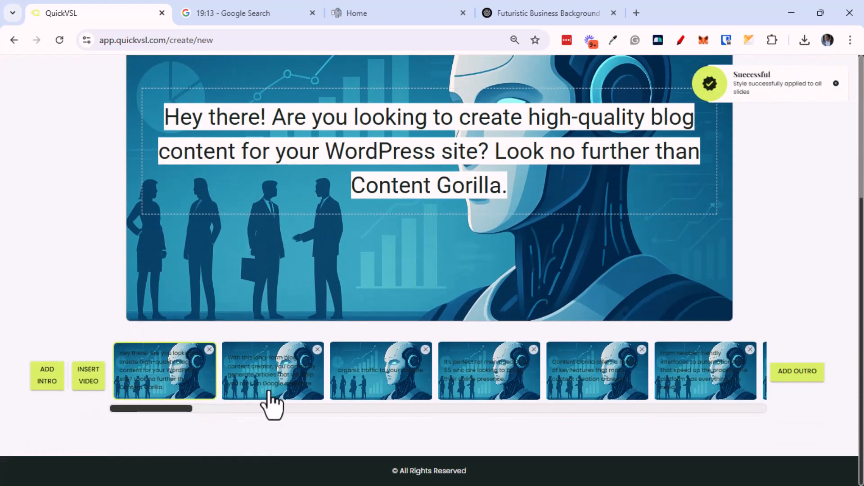
pyautogui.click(268, 387)
pyautogui.click(362, 386)
pyautogui.click(482, 381)
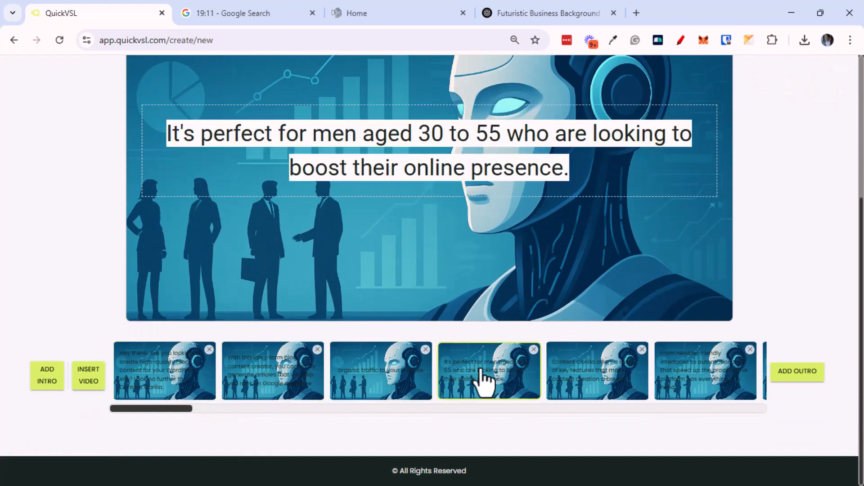
pyautogui.click(585, 391)
pyautogui.moveTo(175, 408); pyautogui.dragTo(158, 405)
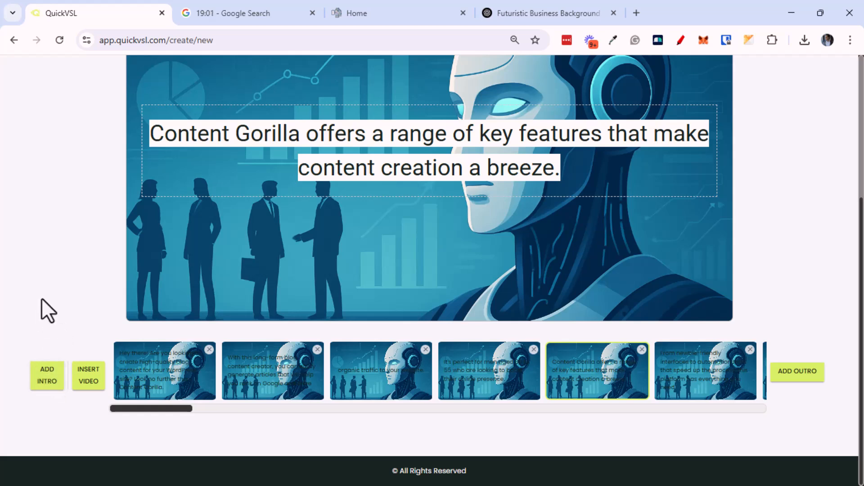
pyautogui.moveTo(152, 417); pyautogui.dragTo(766, 417)
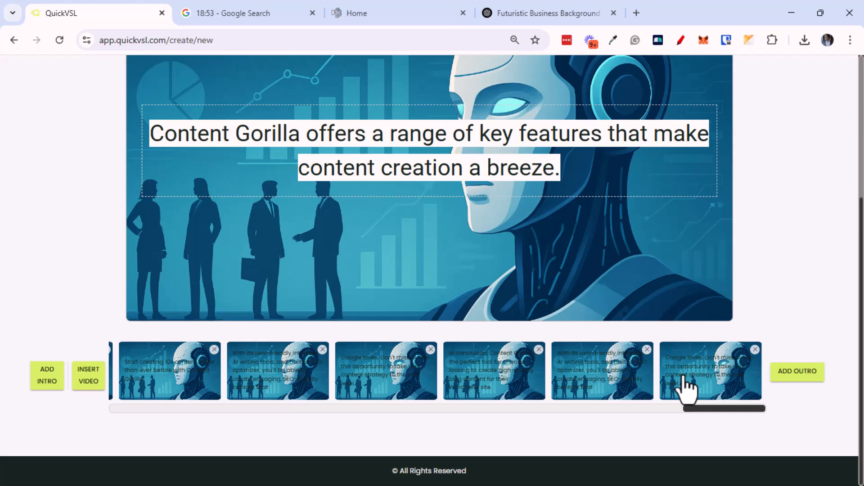
pyautogui.moveTo(749, 413); pyautogui.dragTo(313, 411)
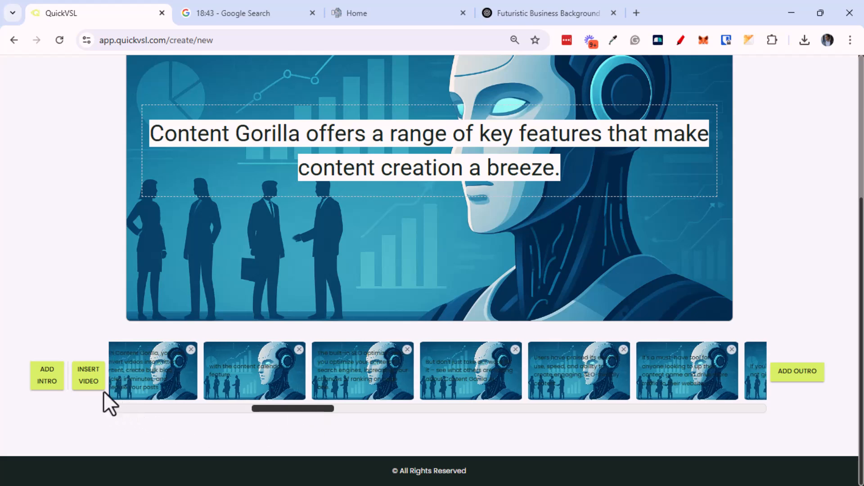
pyautogui.scroll(3, 90, 254)
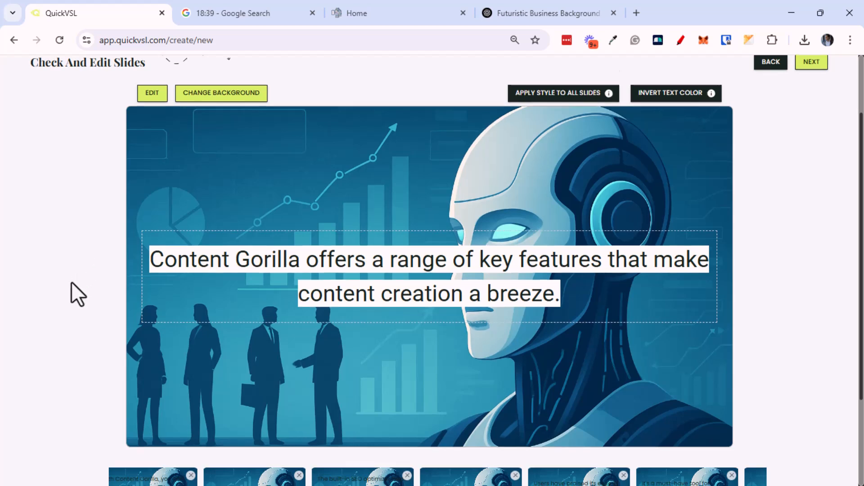
pyautogui.scroll(-2, 72, 288)
# Step: Switch to ChatGPT and download the new robot image with the blurred background
pyautogui.click(499, 14)
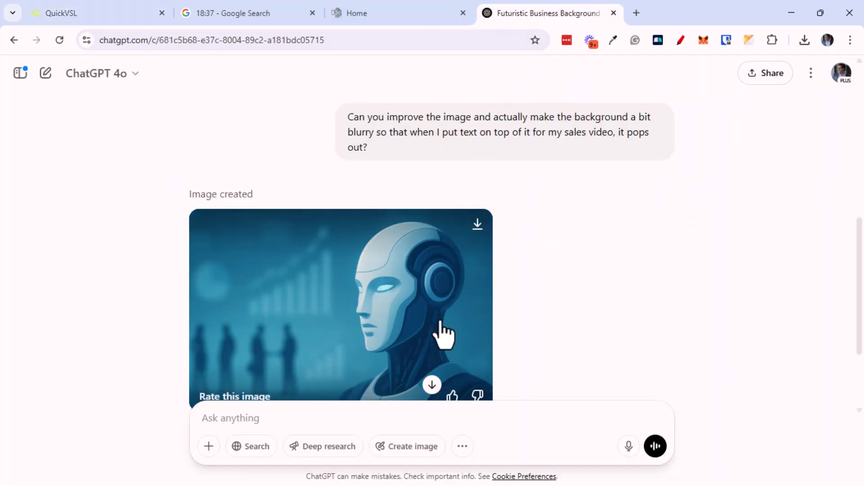
pyautogui.scroll(-3, 423, 333)
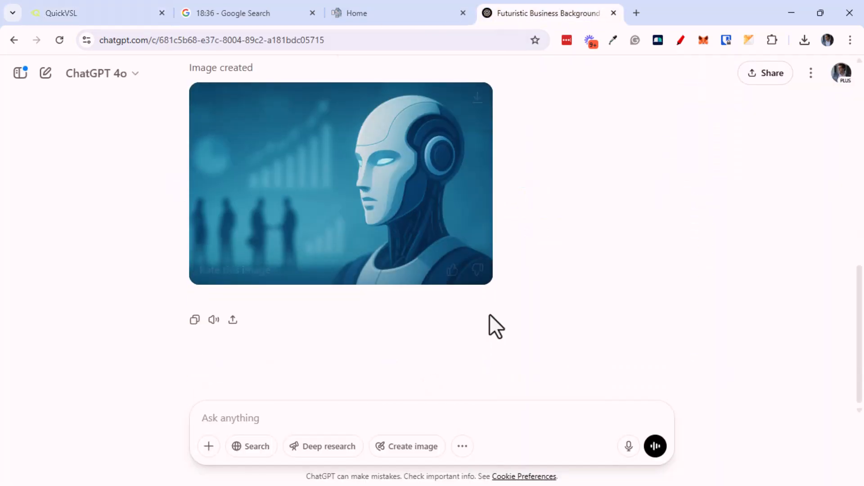
pyautogui.click(478, 98)
# Step: Return to QuickVSL's template selection, upload the blurred robot image as a custom background and apply it to the slides
pyautogui.click(110, 13)
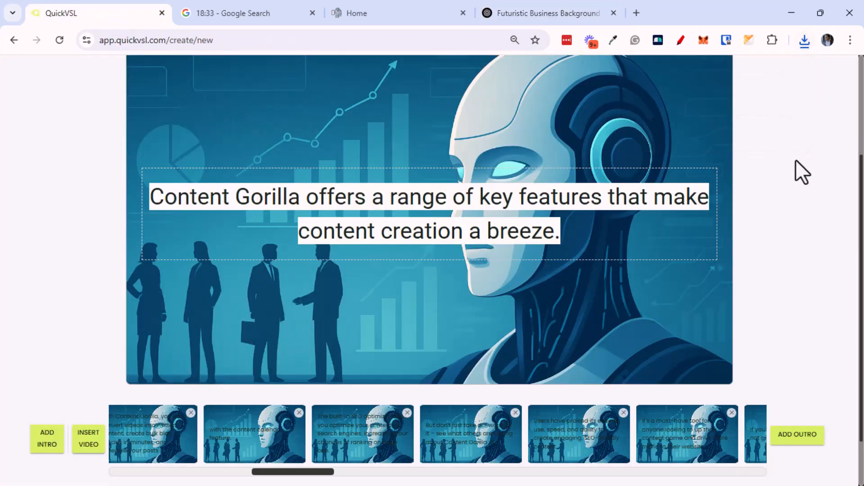
pyautogui.scroll(3, 789, 166)
pyautogui.click(770, 146)
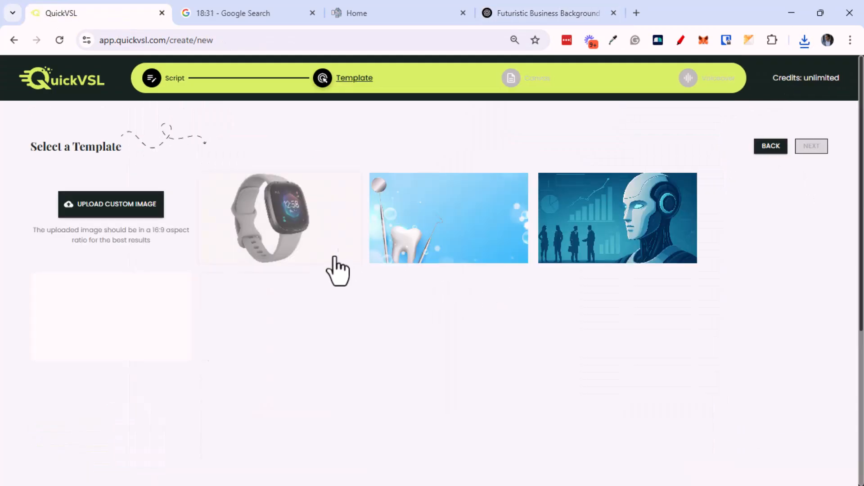
pyautogui.click(144, 209)
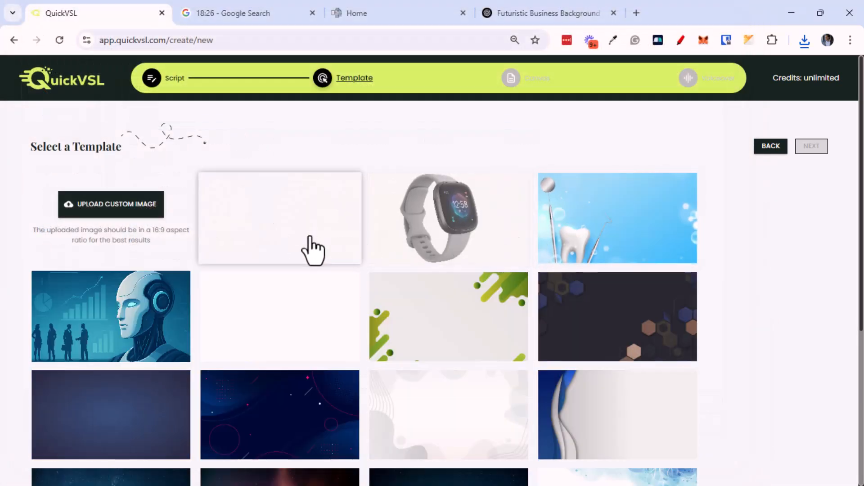
pyautogui.click(305, 249)
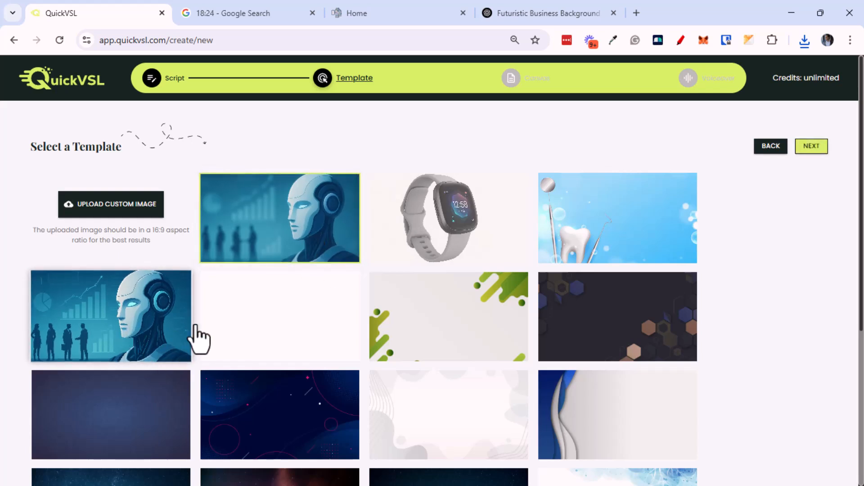
pyautogui.click(810, 148)
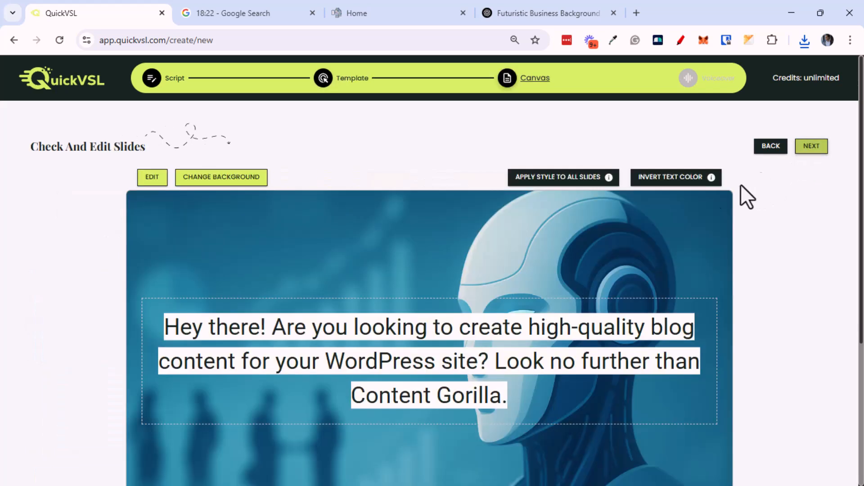
# Step: Start inserting a video slide and search the stock videos for "AI"
pyautogui.middleClick(800, 298)
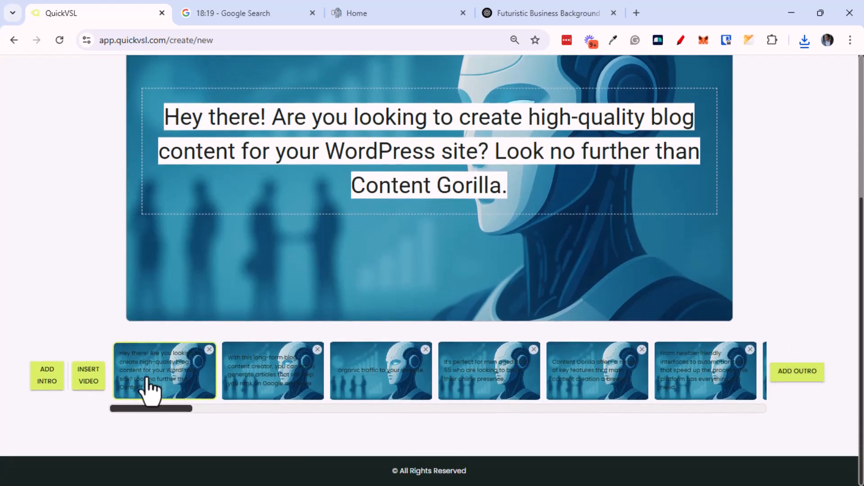
pyautogui.click(85, 382)
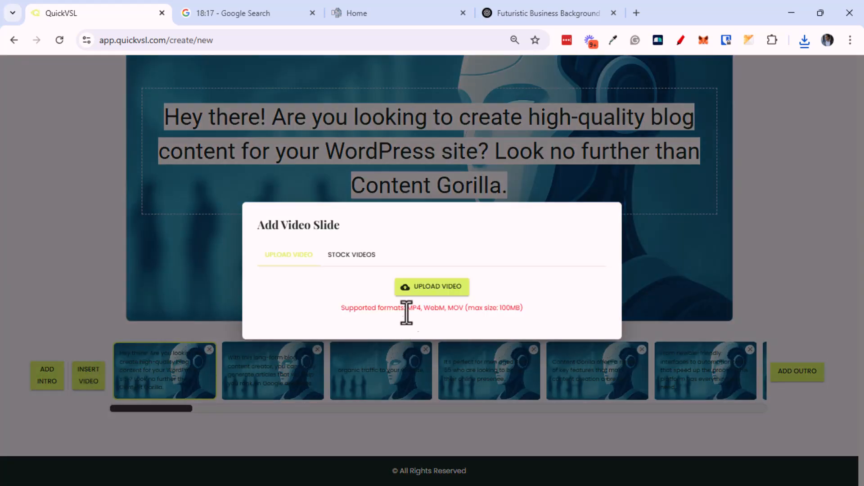
pyautogui.click(351, 254)
pyautogui.click(346, 239)
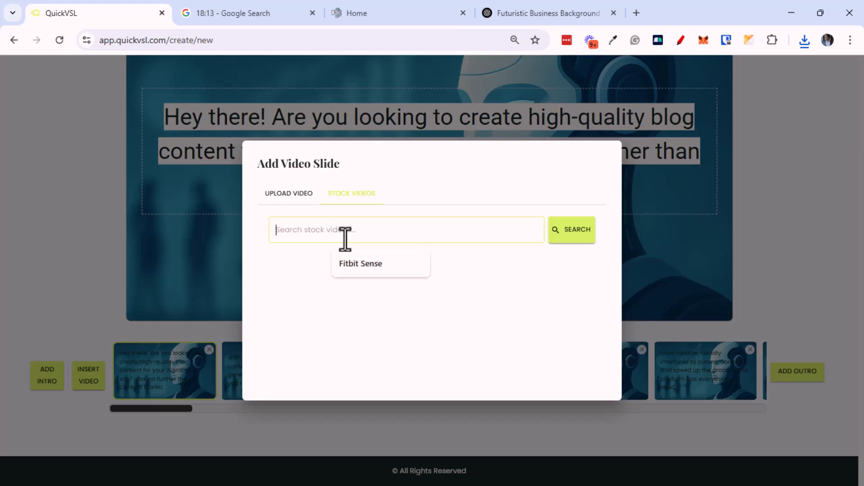
pyautogui.write('AI')
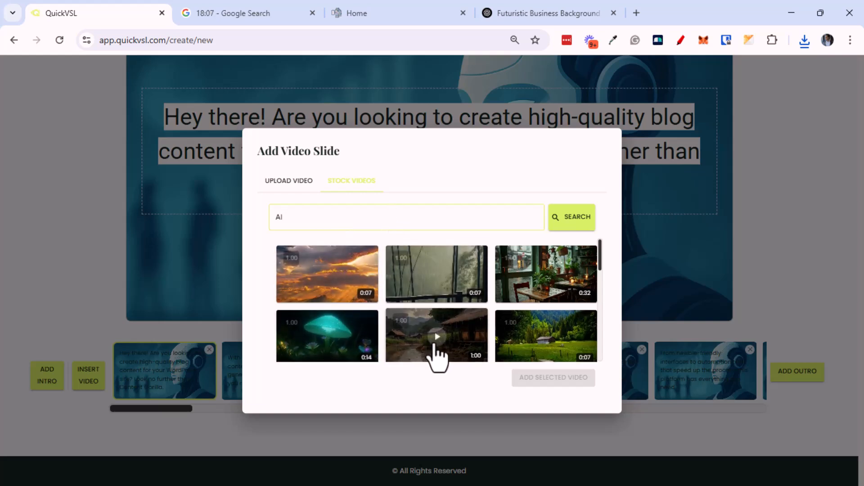
# Step: Search the stock videos for "Artificial intelligenc" and add the 15-second clip of hands working at a desk as a video slide
pyautogui.scroll(-1, 487, 344)
pyautogui.scroll(-2, 484, 344)
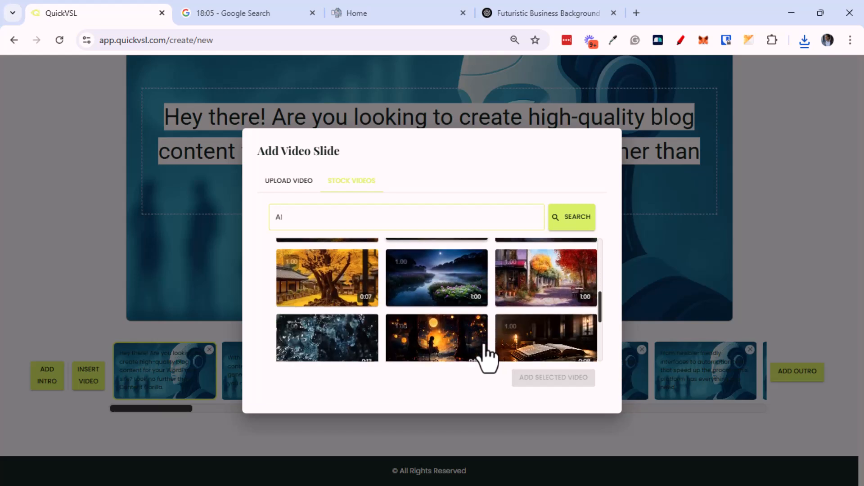
pyautogui.scroll(1, 484, 344)
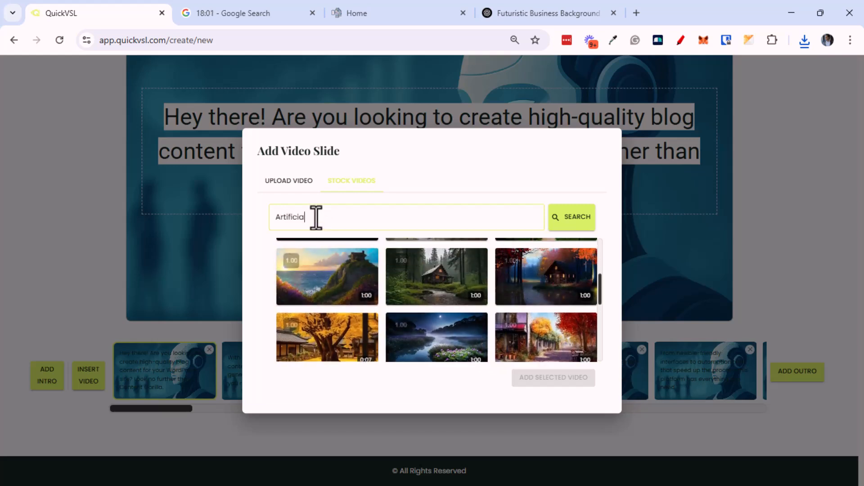
pyautogui.press('Return')
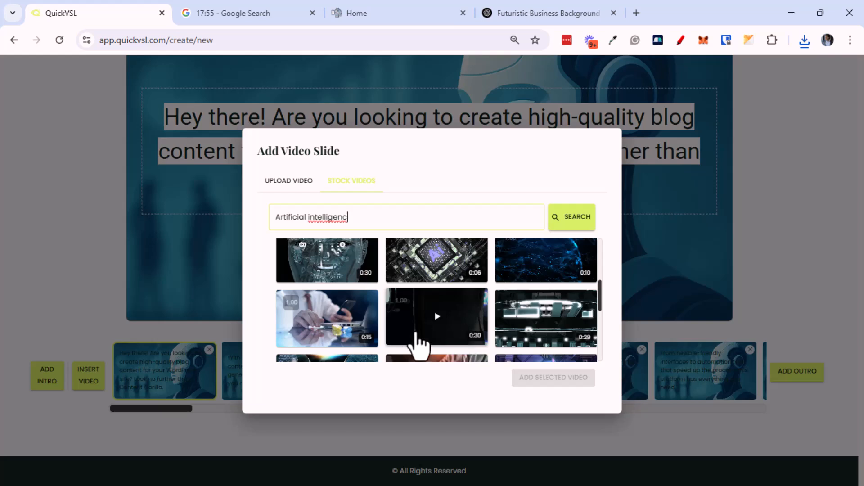
pyautogui.click(358, 340)
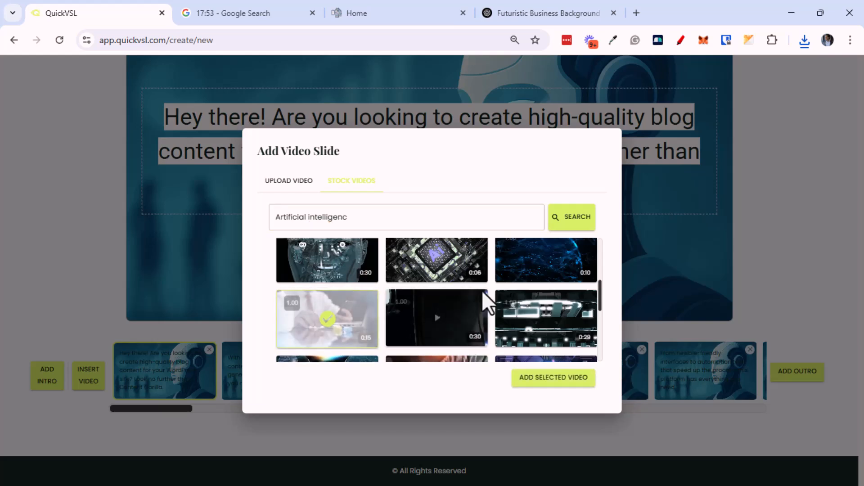
pyautogui.click(551, 379)
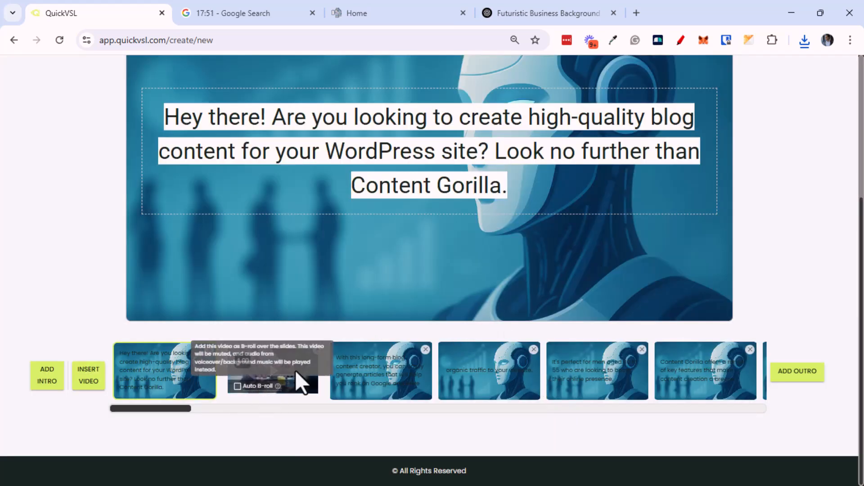
# Step: Enable Auto B-roll for the inserted stock clip and move it after the second text slide
pyautogui.moveTo(276, 386)
pyautogui.moveTo(278, 363); pyautogui.dragTo(238, 389)
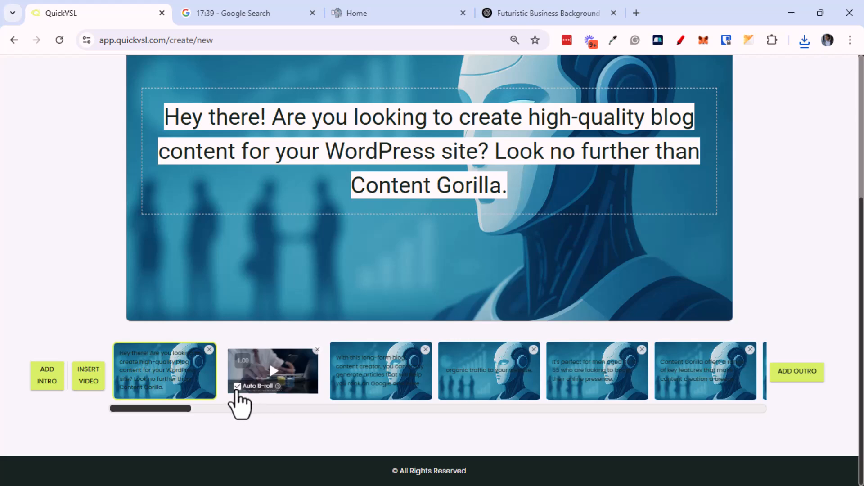
pyautogui.moveTo(221, 392); pyautogui.dragTo(356, 391)
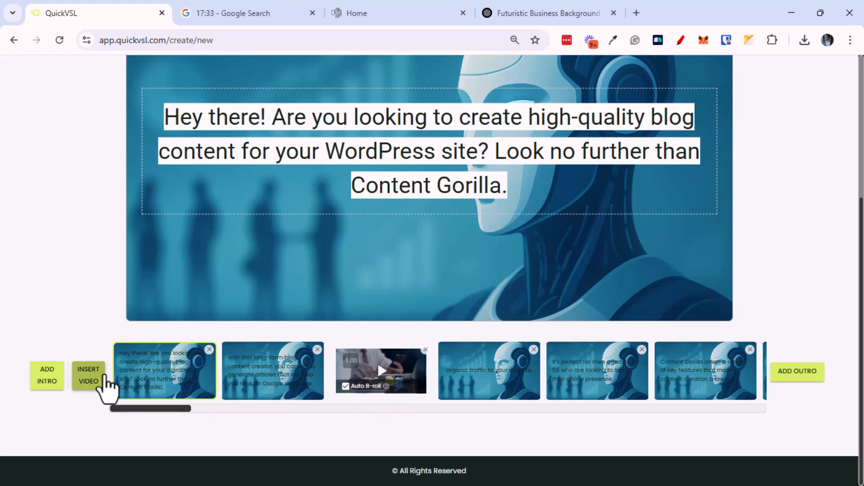
# Step: Upload a video file as another video slide and place it after the "organic traffic" slide
pyautogui.click(97, 378)
pyautogui.click(301, 180)
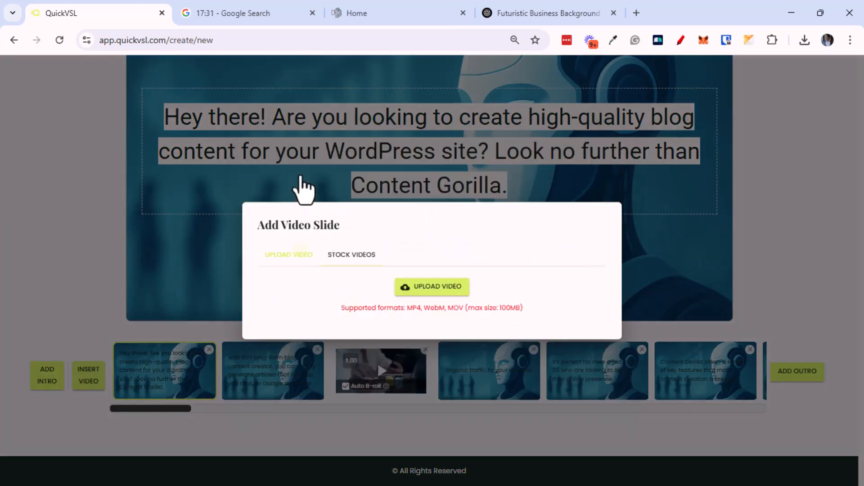
pyautogui.click(423, 288)
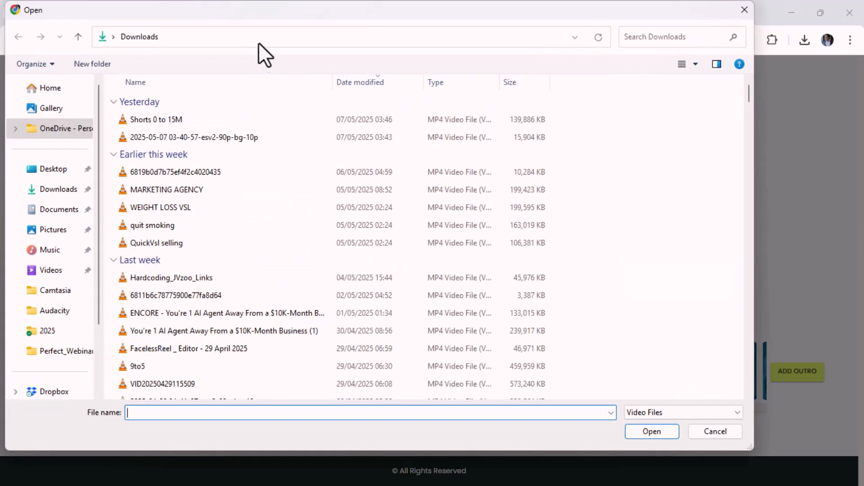
pyautogui.press('Escape')
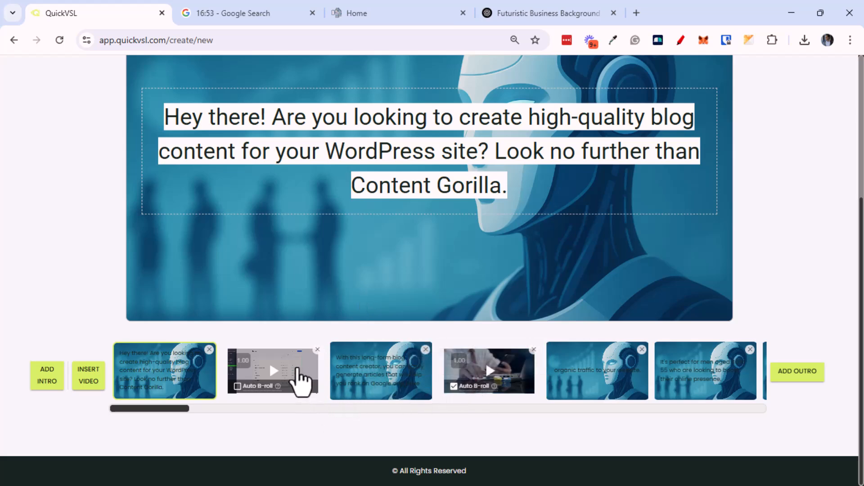
pyautogui.moveTo(299, 383); pyautogui.dragTo(617, 356)
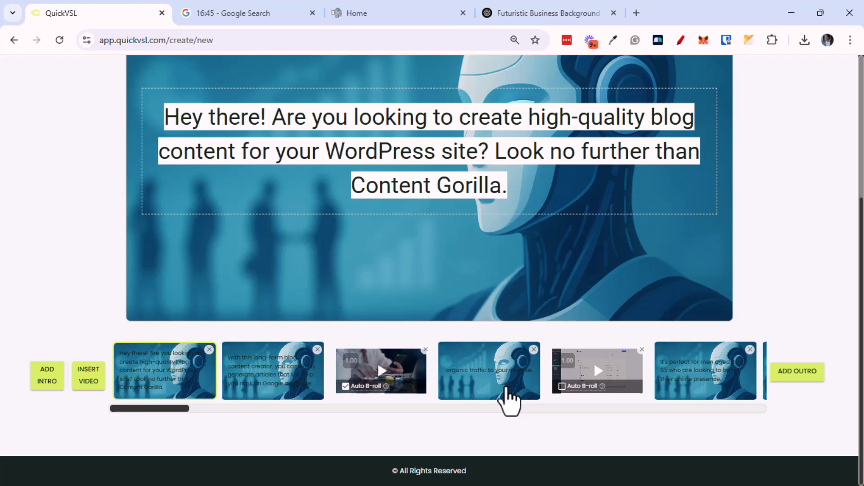
# Step: Finish the slide editing and proceed to the voiceover stage
pyautogui.middleClick(689, 445)
pyautogui.scroll(5, 688, 446)
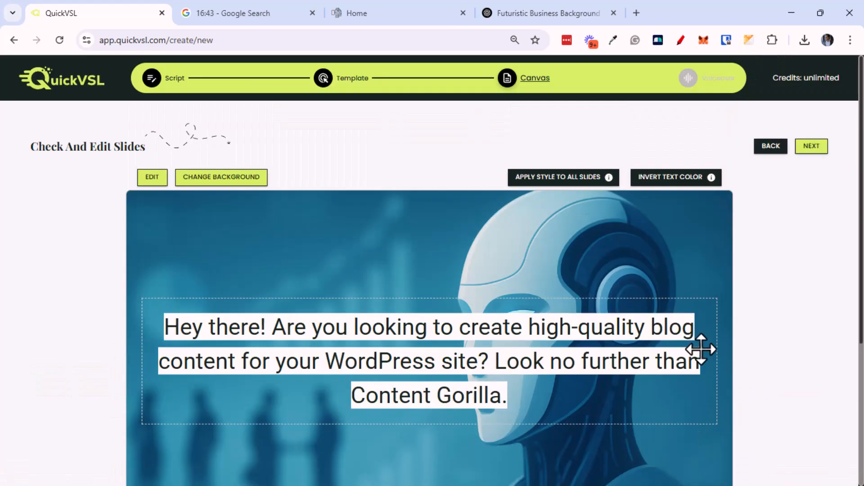
pyautogui.click(811, 147)
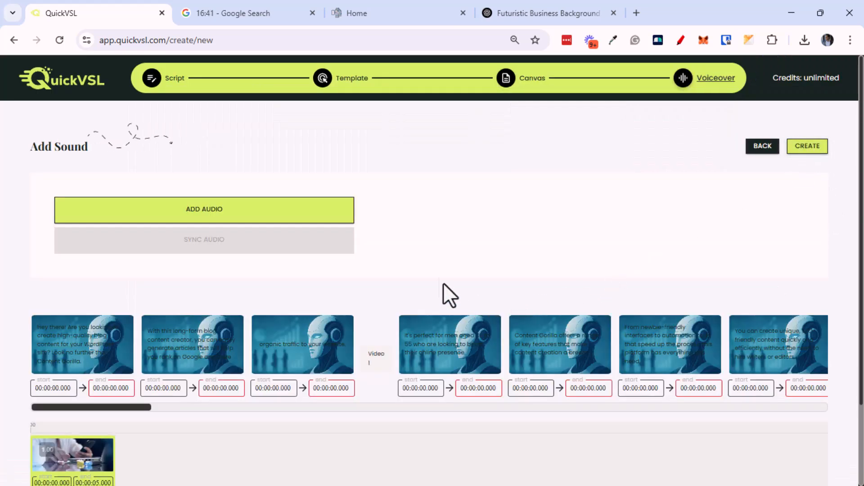
# Step: Try to move the B-roll clip further along the timeline
pyautogui.scroll(-3, 436, 251)
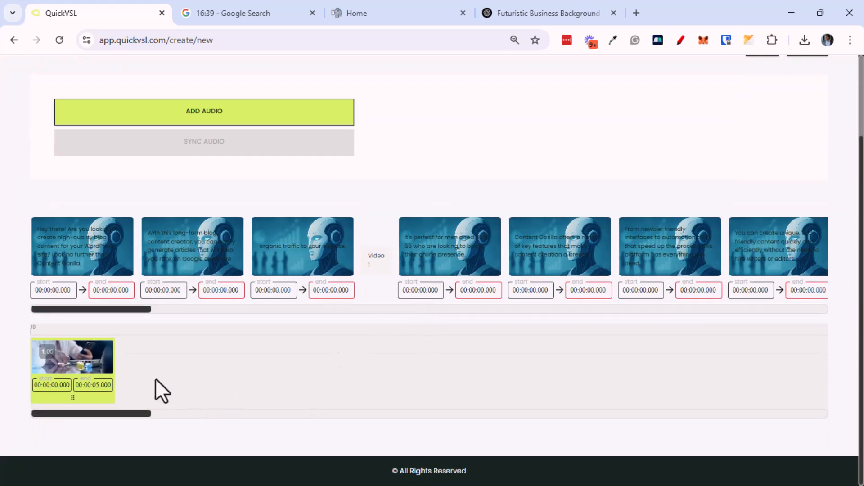
pyautogui.moveTo(97, 360); pyautogui.dragTo(252, 369)
pyautogui.moveTo(93, 350); pyautogui.dragTo(189, 356)
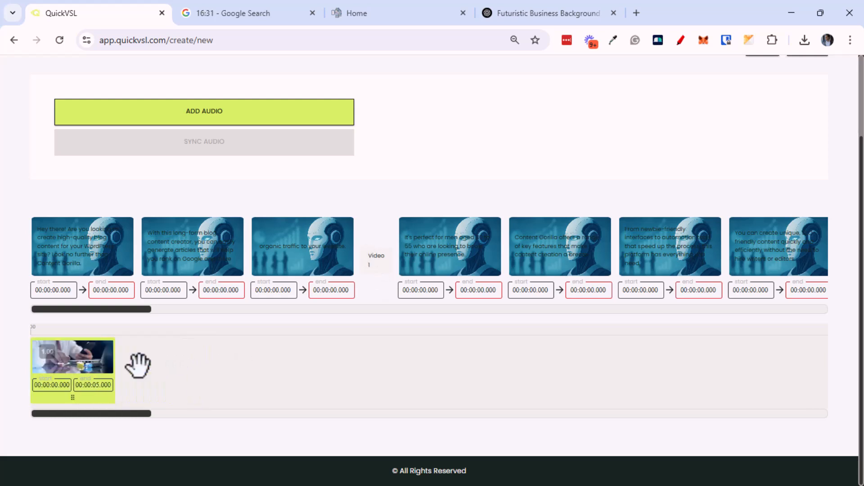
pyautogui.moveTo(85, 356); pyautogui.dragTo(233, 368)
pyautogui.moveTo(125, 413); pyautogui.dragTo(47, 410)
pyautogui.moveTo(66, 353); pyautogui.dragTo(215, 382)
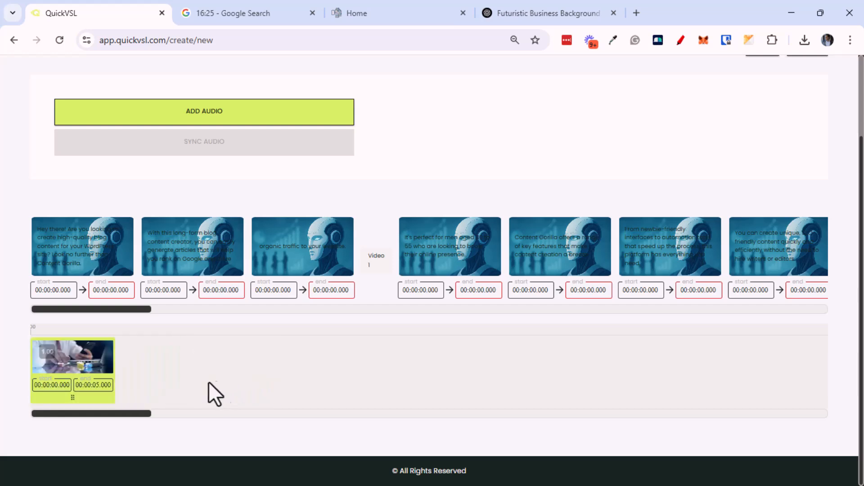
# Step: Add an AI-generated voiceover to the slides using the male voice Roger
pyautogui.scroll(3, 422, 234)
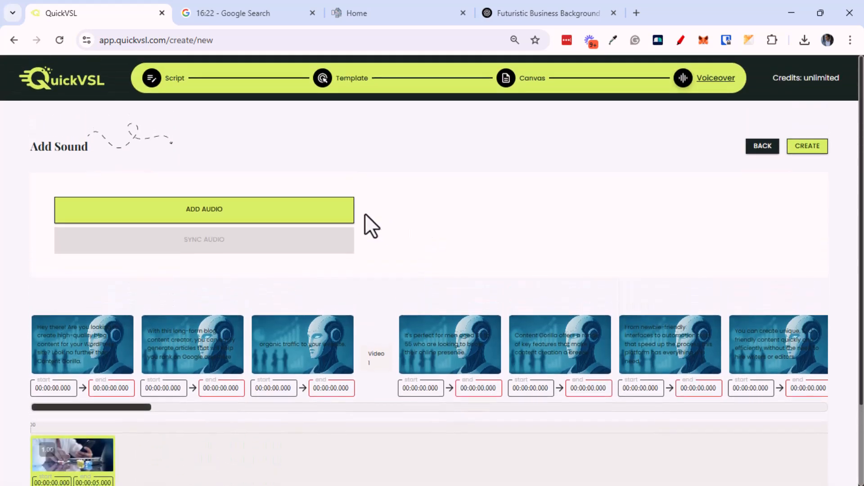
pyautogui.click(338, 215)
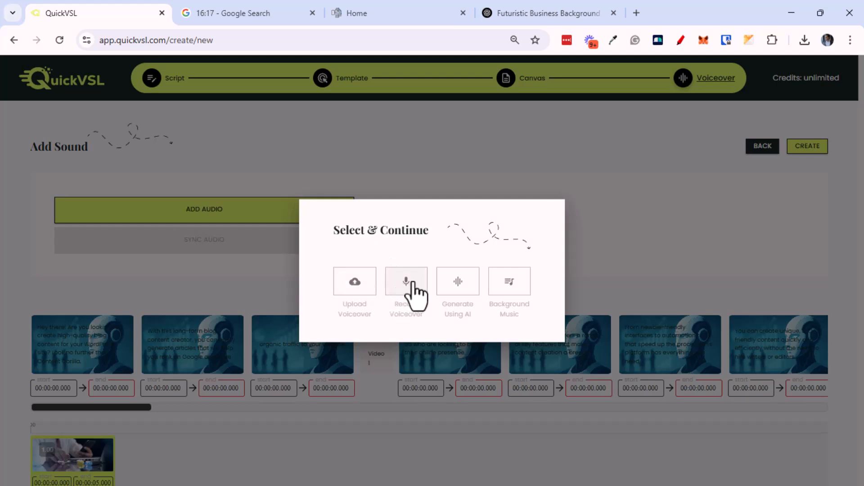
pyautogui.click(465, 285)
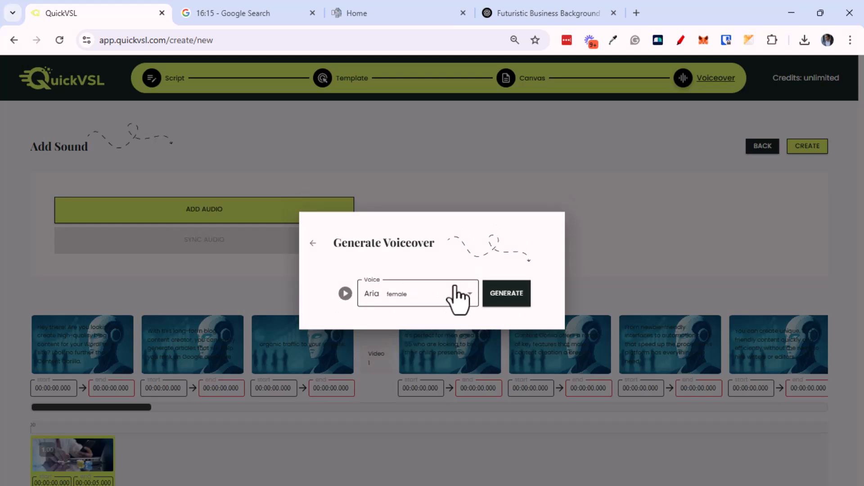
pyautogui.click(406, 297)
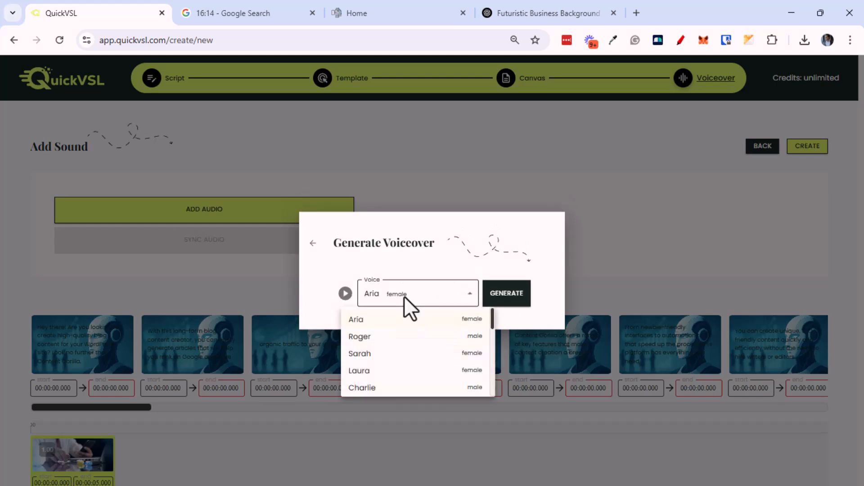
pyautogui.click(411, 336)
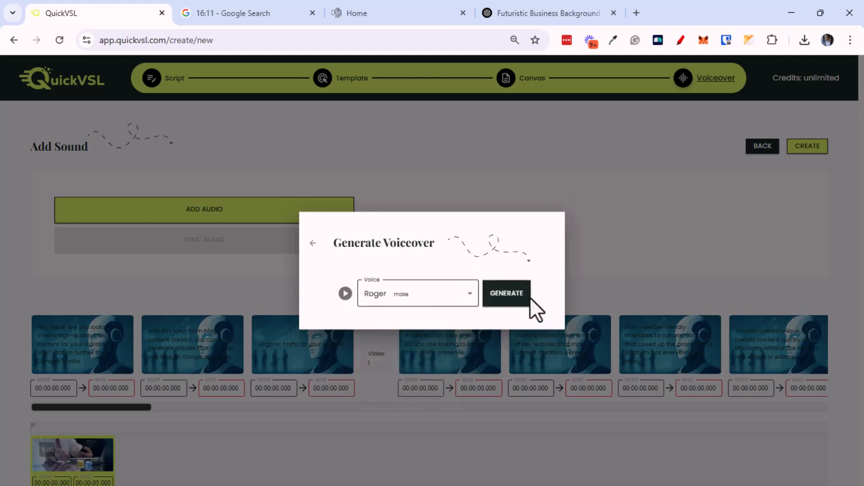
pyautogui.click(518, 298)
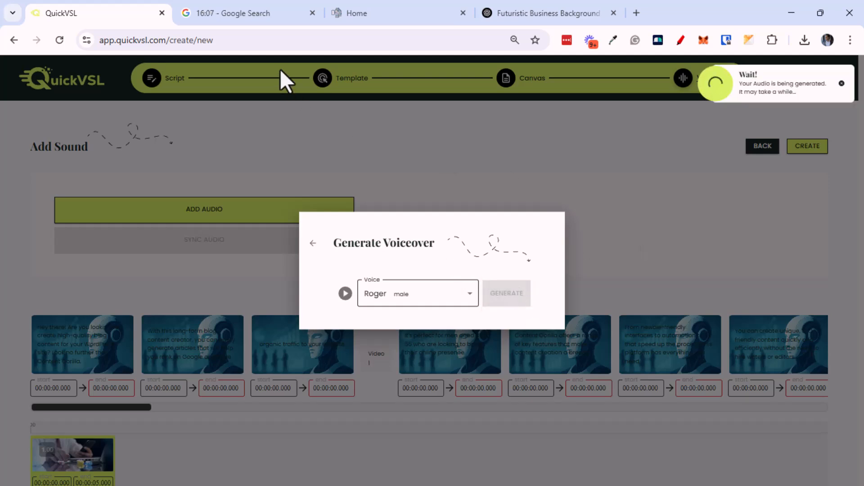
# Step: Check the remaining time on the Google countdown timer and return to QuickVSL's slide timings
pyautogui.click(252, 13)
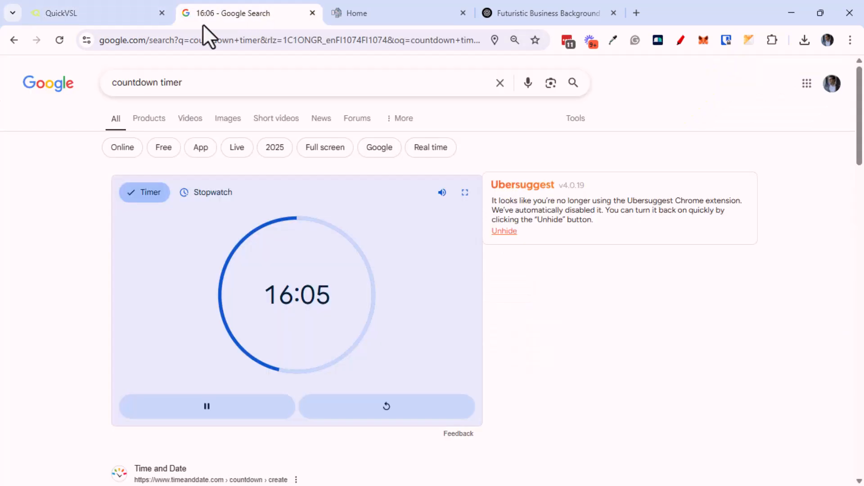
pyautogui.click(96, 21)
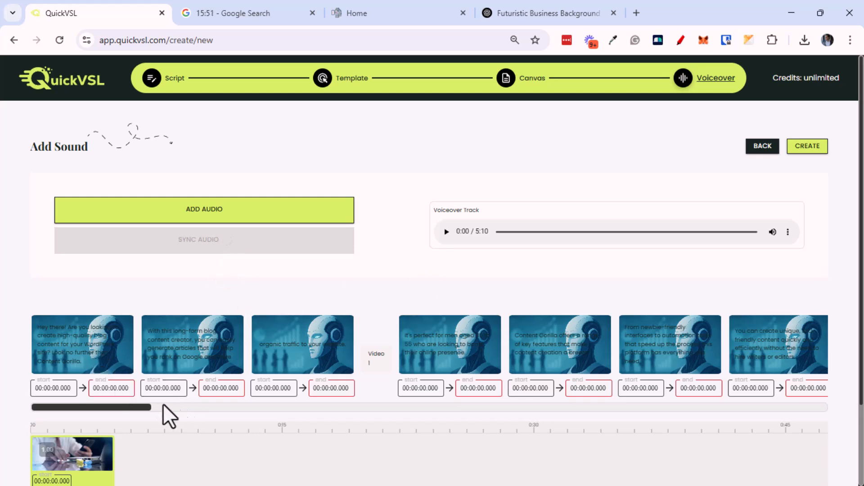
pyautogui.moveTo(142, 406); pyautogui.dragTo(68, 412)
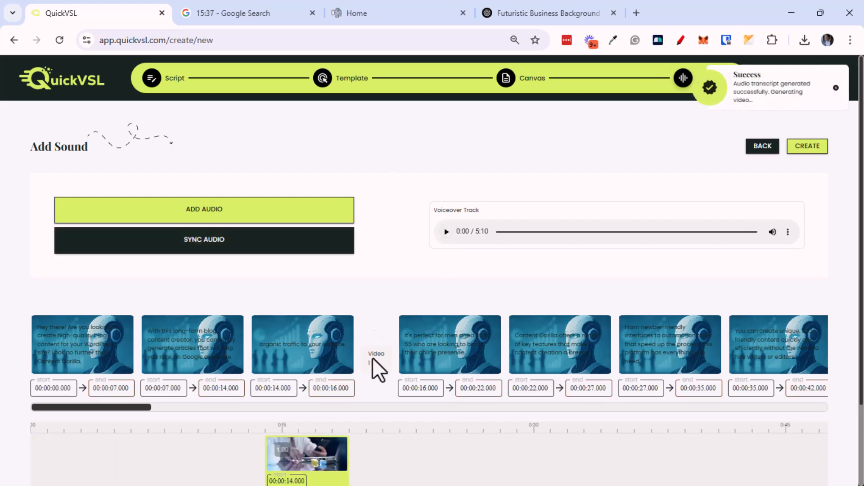
# Step: Move the B-roll clip on the timeline so that it runs from 00:00:09.000 to 00:00:14.000
pyautogui.scroll(-2, 328, 432)
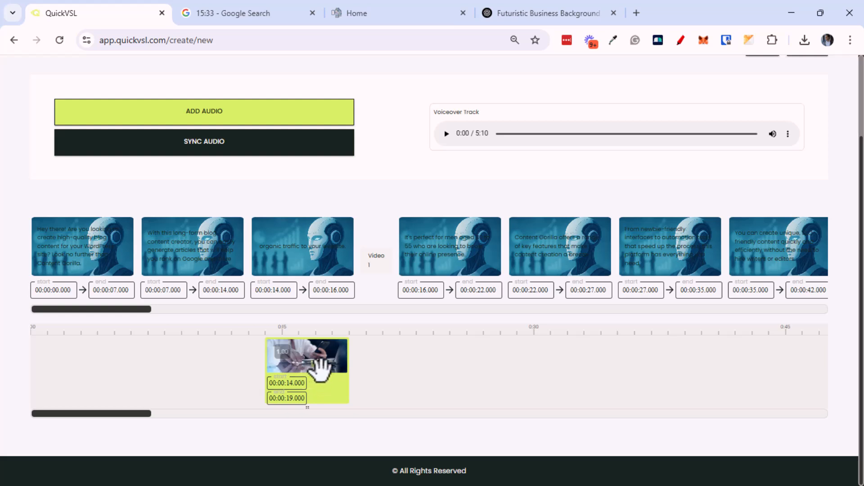
pyautogui.moveTo(321, 367); pyautogui.dragTo(242, 370)
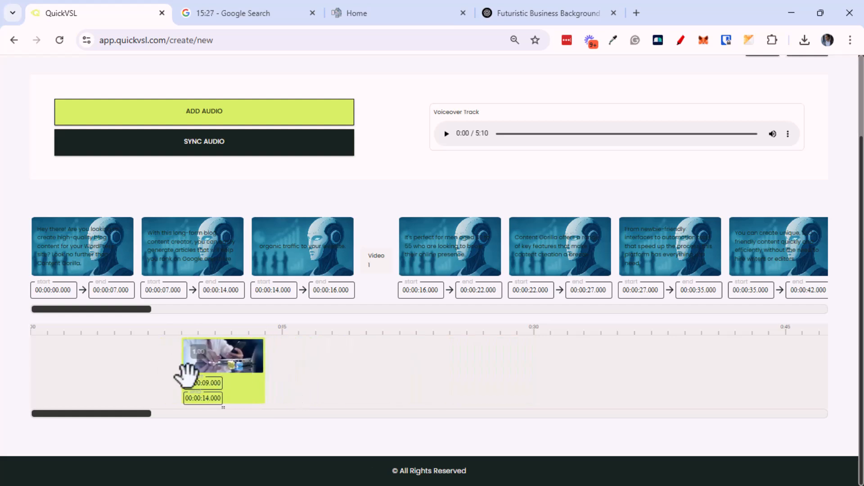
pyautogui.scroll(2, 436, 395)
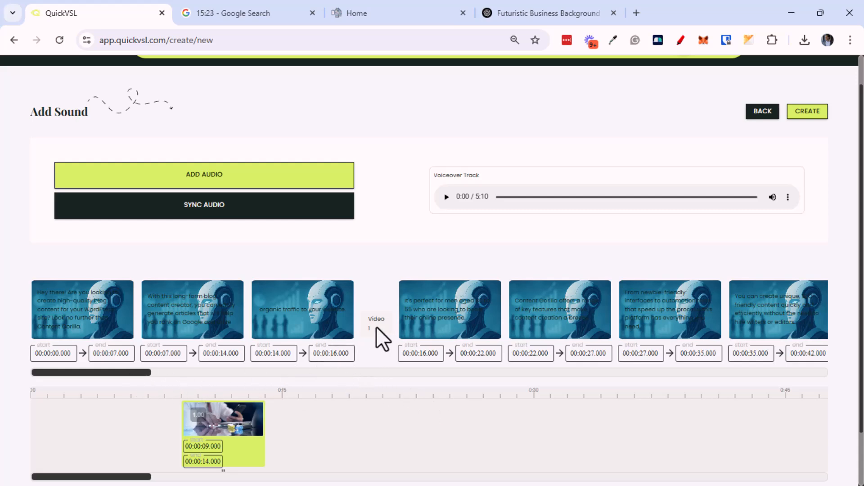
# Step: Create the video with the current sound and slide timings, and return to the dashboard
pyautogui.moveTo(139, 373); pyautogui.dragTo(109, 407)
pyautogui.click(805, 113)
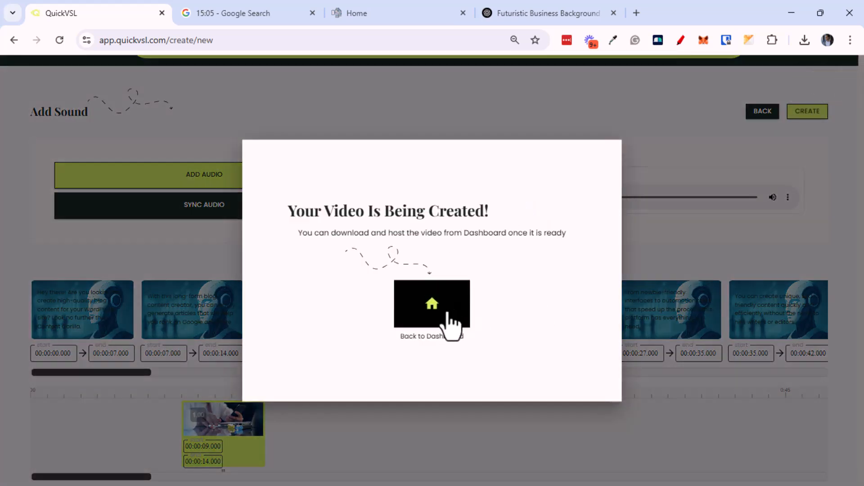
pyautogui.click(448, 315)
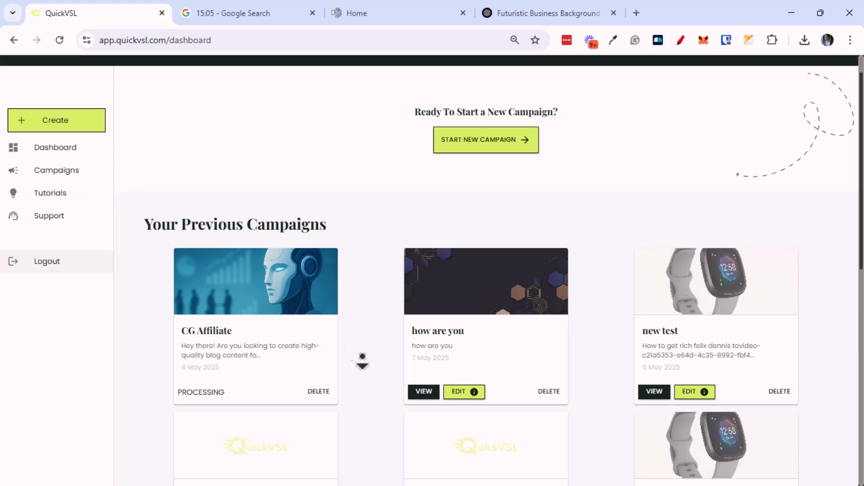
# Step: Open the finished Fitbit Sense campaign from the previous campaigns and play the beginning of its video
pyautogui.scroll(-5, 362, 348)
pyautogui.scroll(1, 361, 393)
pyautogui.scroll(2, 363, 353)
pyautogui.scroll(-2, 361, 353)
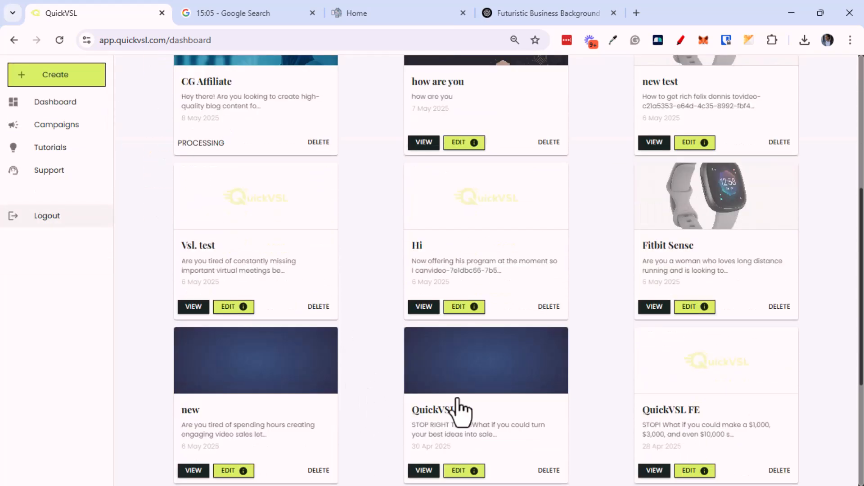
pyautogui.click(661, 307)
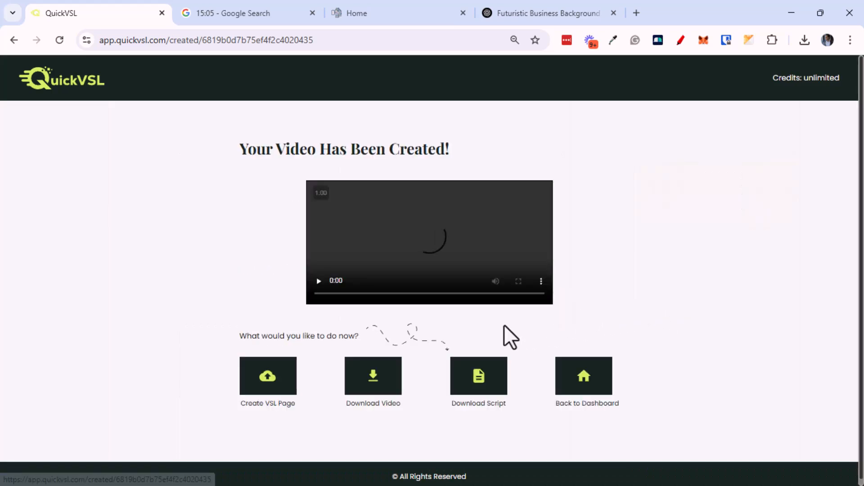
pyautogui.click(319, 296)
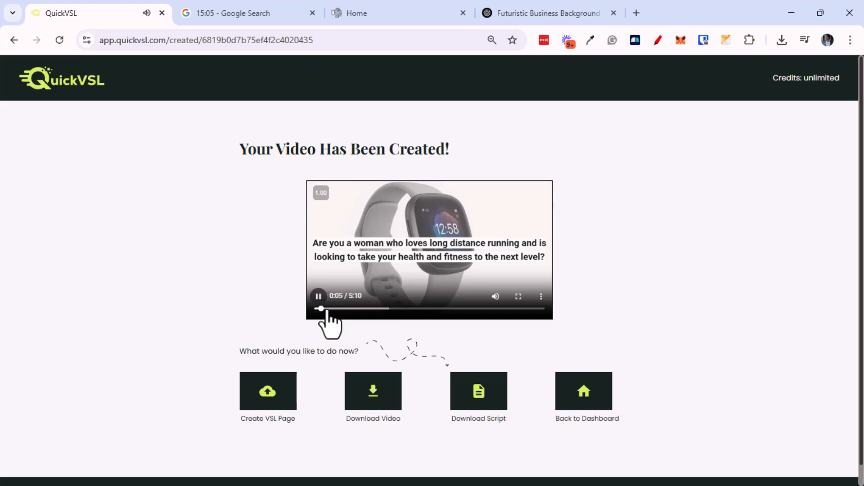
pyautogui.click(318, 297)
# Step: Start a VSL page for the Fitbit Sense video and set its headline to "Get Fitbit Sense Here"
pyautogui.click(263, 391)
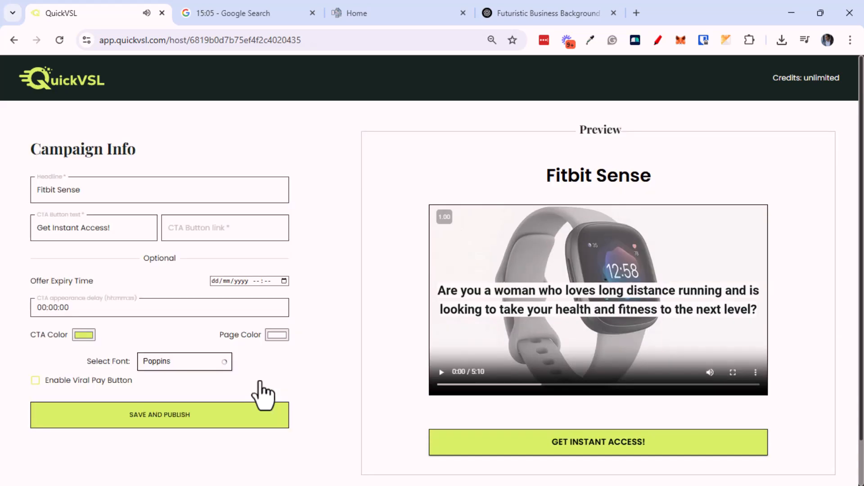
pyautogui.click(117, 190)
pyautogui.hotkey('ctrl', 'a')
pyautogui.write('Get Foitbit')
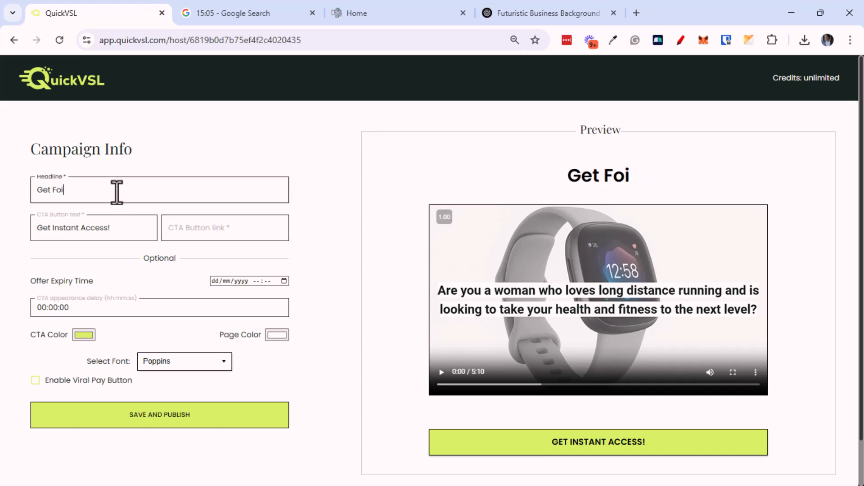
pyautogui.hotkey('ctrl', 'a')
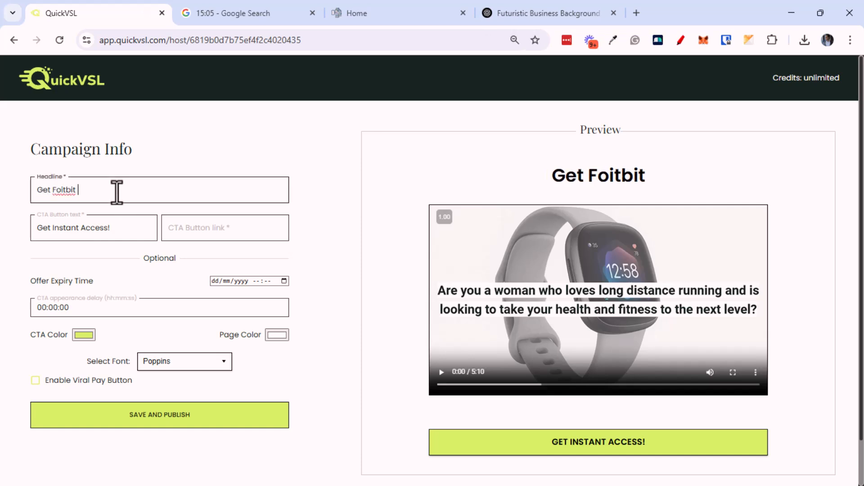
pyautogui.press('BackSpace')
pyautogui.write('Get Fitbit Sense HJer')
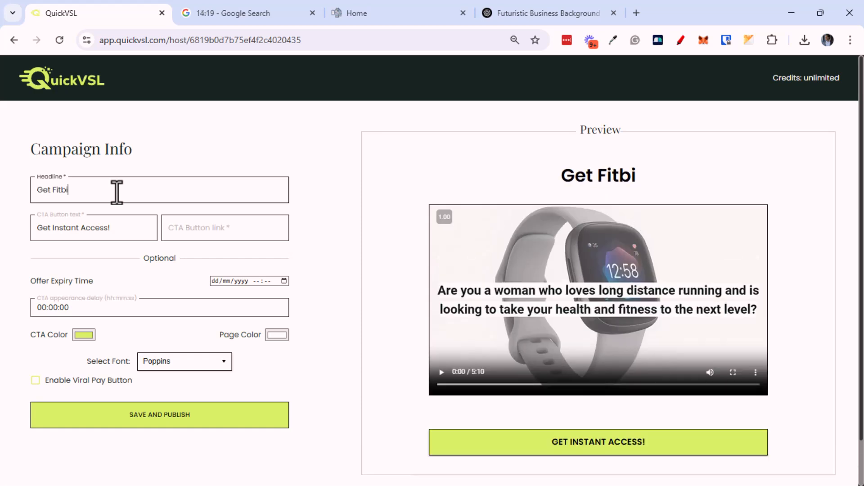
pyautogui.press('BackSpace')
pyautogui.press('BackSpace')
pyautogui.press('BackSpace')
pyautogui.write('ere')
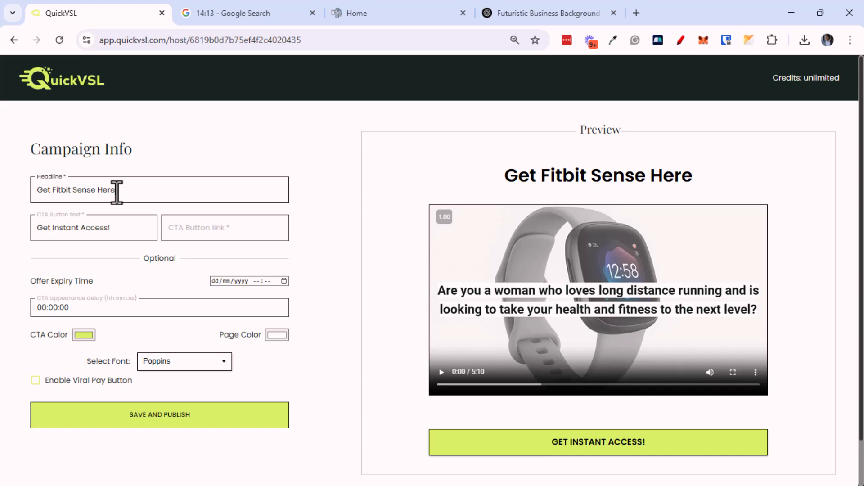
# Step: Enable the Viral Pay button on the VSL page and set its click threshold to 10
pyautogui.click(243, 234)
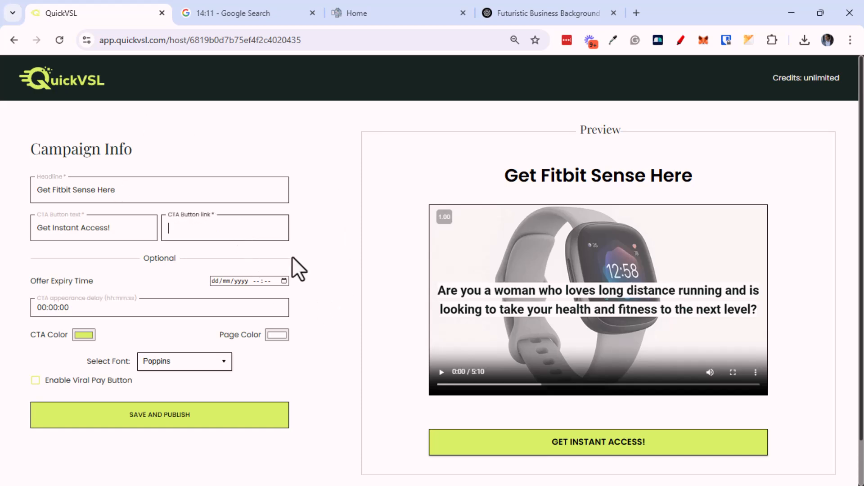
pyautogui.middleClick(324, 319)
pyautogui.middleClick(324, 319)
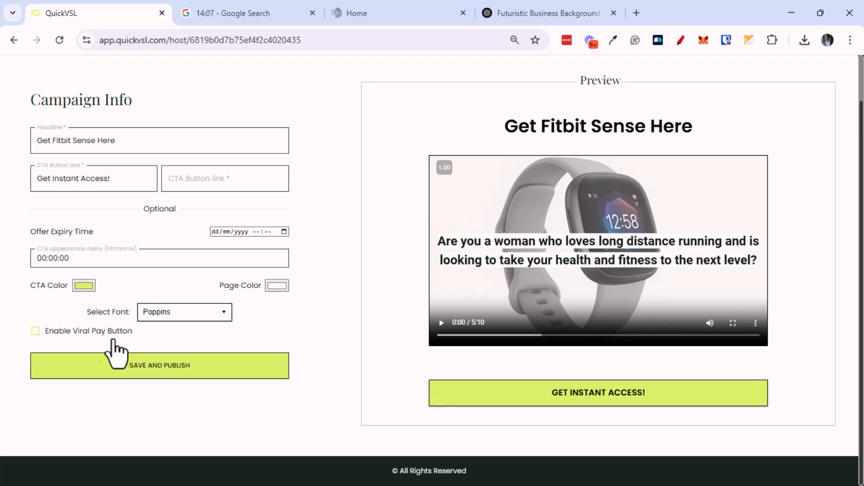
pyautogui.click(36, 331)
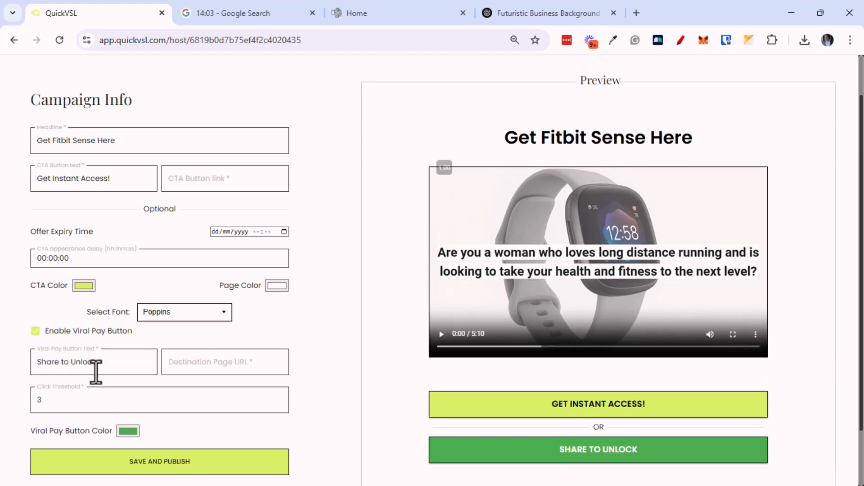
pyautogui.scroll(-1, 343, 362)
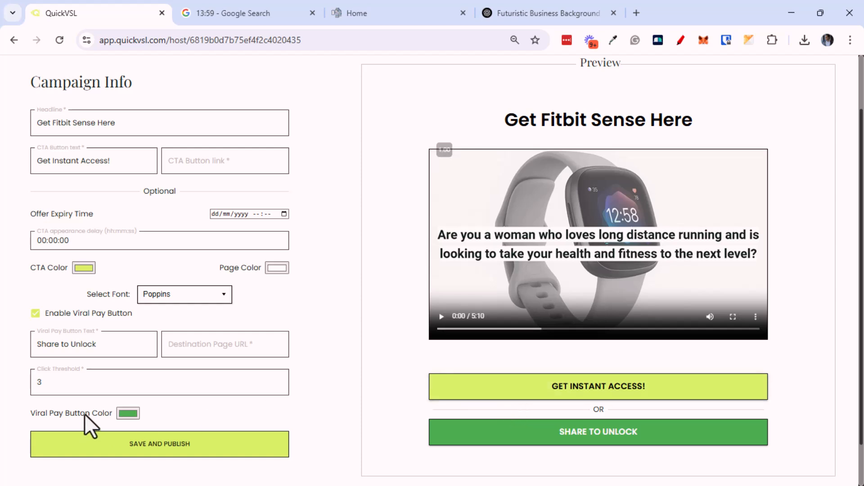
pyautogui.moveTo(50, 387); pyautogui.dragTo(22, 383)
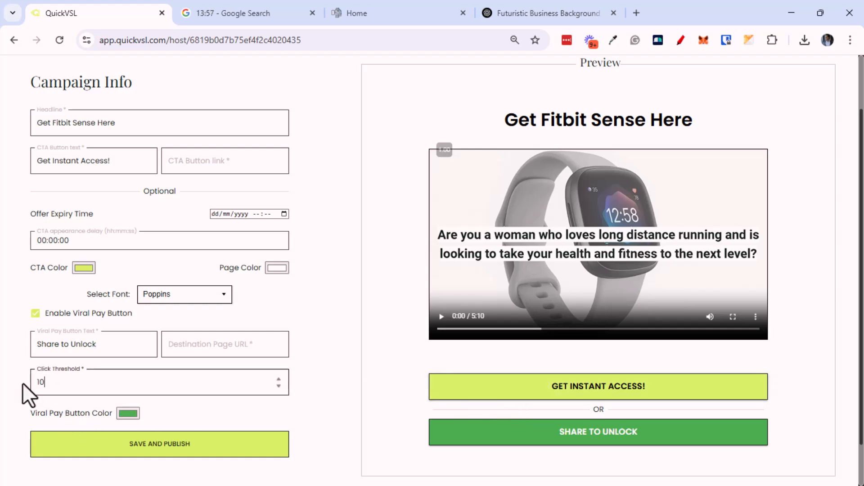
pyautogui.click(200, 344)
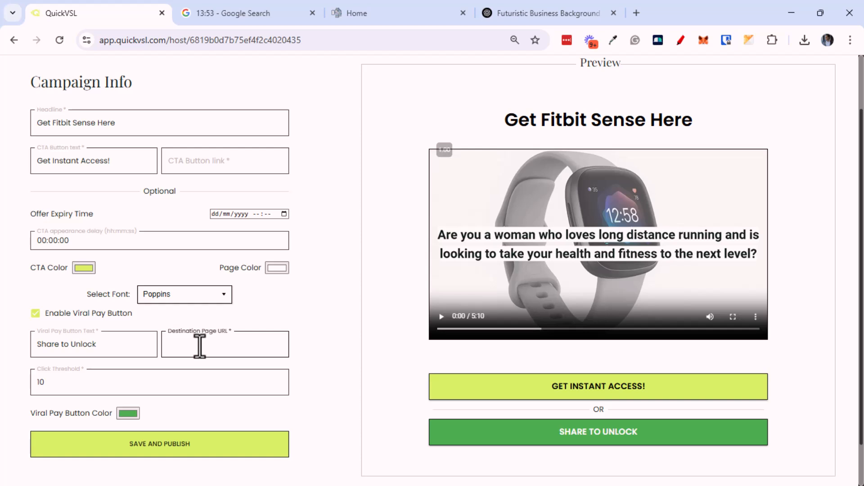
pyautogui.write('htpps://')
pyautogui.hotkey('ctrl', 'a')
pyautogui.write('https://optin.com')
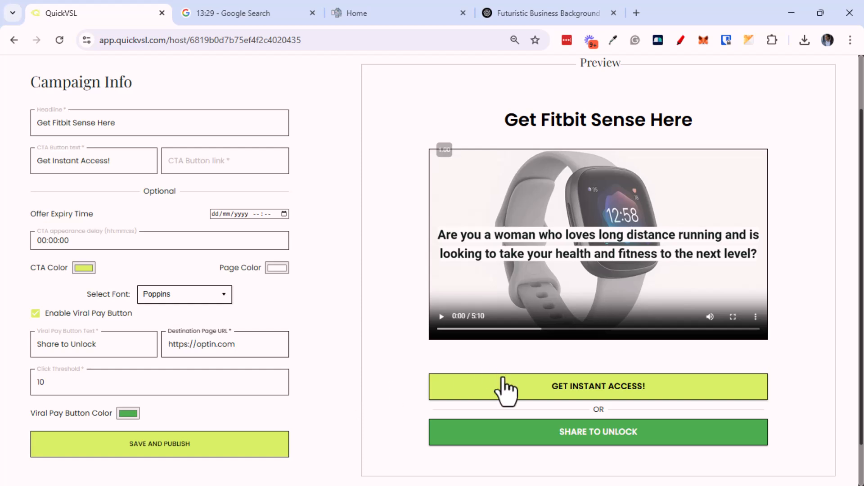
# Step: Test the Share to Unlock button in the preview and examine the sharing section and destination URL
pyautogui.click(505, 446)
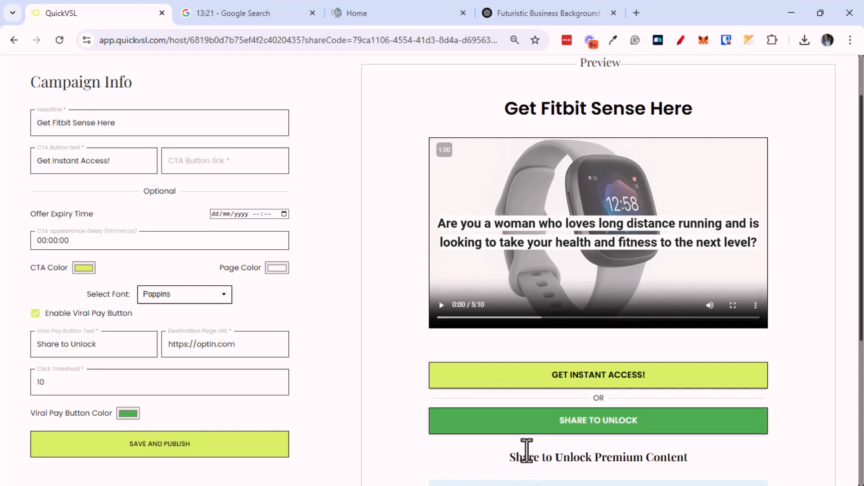
pyautogui.scroll(2, 527, 445)
pyautogui.scroll(-2, 531, 459)
pyautogui.moveTo(253, 349); pyautogui.dragTo(148, 357)
pyautogui.click(299, 343)
# Step: Sketch a red referral diagram over the page with the numbers 10, 4-6, 40 and 16-24, and close the annotation tool
pyautogui.click(680, 40)
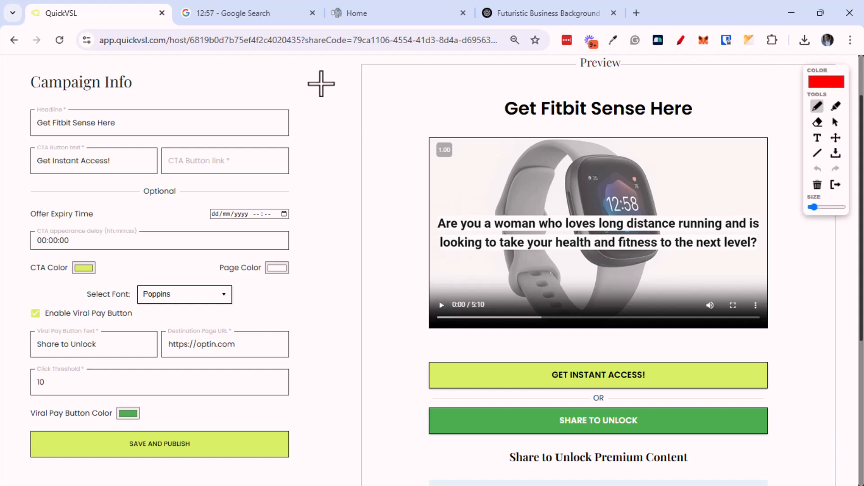
pyautogui.moveTo(343, 82)
pyautogui.mouseDown()
pyautogui.moveTo(319, 89)
pyautogui.moveTo(314, 118)
pyautogui.moveTo(329, 121)
pyautogui.moveTo(327, 112)
pyautogui.moveTo(324, 147)
pyautogui.moveTo(297, 150)
pyautogui.moveTo(303, 184)
pyautogui.mouseUp()
pyautogui.moveTo(304, 179)
pyautogui.mouseDown()
pyautogui.moveTo(301, 191)
pyautogui.moveTo(315, 185)
pyautogui.mouseUp()
pyautogui.moveTo(319, 177)
pyautogui.mouseDown()
pyautogui.moveTo(321, 192)
pyautogui.moveTo(239, 120)
pyautogui.moveTo(303, 116)
pyautogui.moveTo(298, 126)
pyautogui.mouseUp()
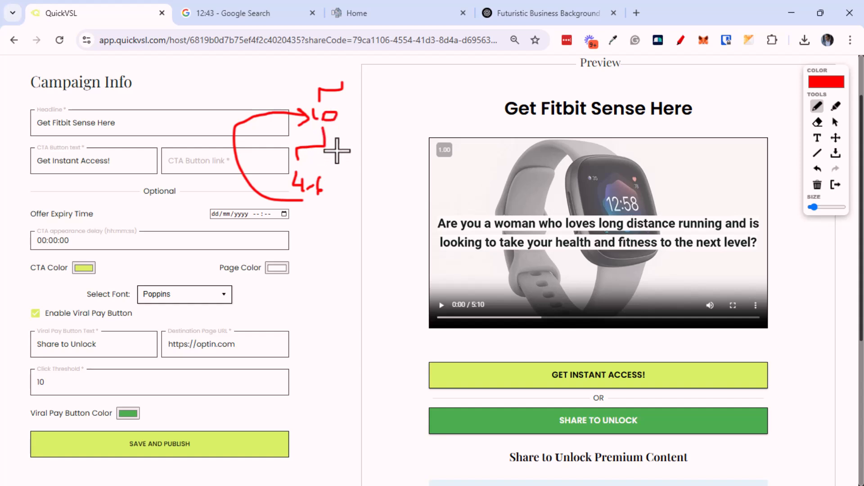
pyautogui.moveTo(355, 111)
pyautogui.mouseDown()
pyautogui.moveTo(368, 138)
pyautogui.moveTo(361, 150)
pyautogui.moveTo(378, 157)
pyautogui.mouseUp()
pyautogui.moveTo(376, 150); pyautogui.dragTo(378, 168)
pyautogui.moveTo(385, 154)
pyautogui.mouseDown()
pyautogui.moveTo(388, 167)
pyautogui.moveTo(384, 156)
pyautogui.mouseUp()
pyautogui.moveTo(360, 183)
pyautogui.mouseDown()
pyautogui.moveTo(395, 183)
pyautogui.moveTo(391, 201)
pyautogui.moveTo(404, 185)
pyautogui.moveTo(411, 203)
pyautogui.mouseUp()
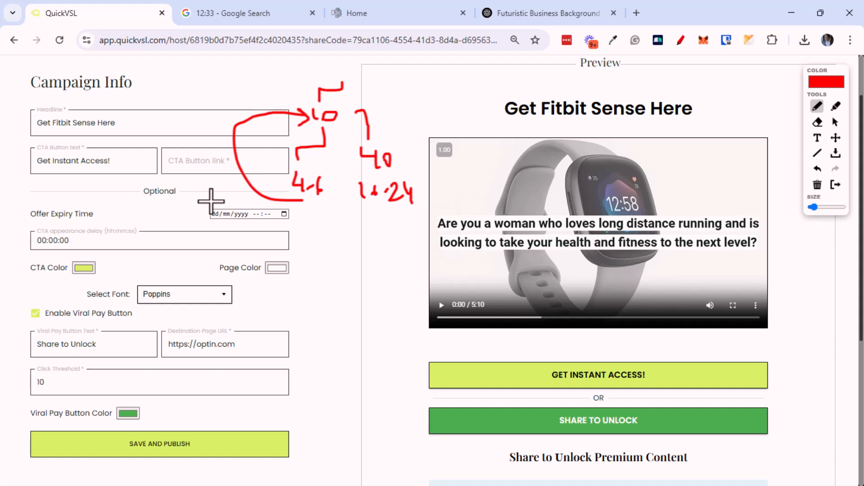
pyautogui.rightClick(334, 261)
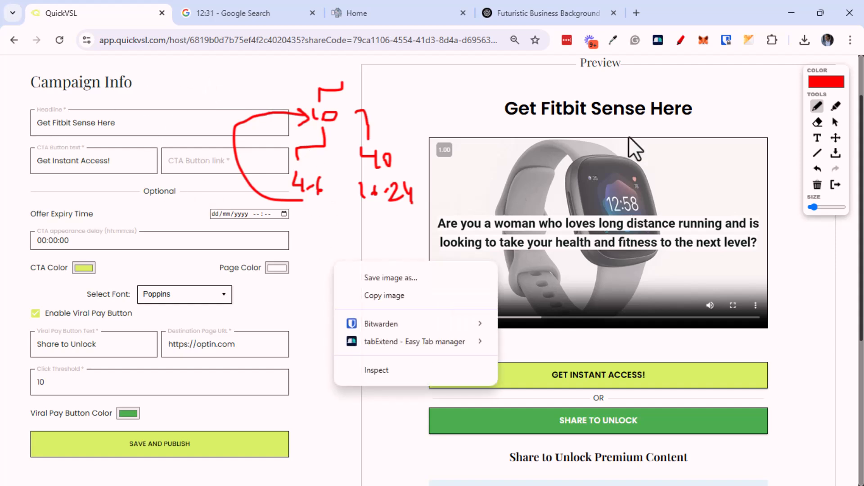
pyautogui.click(680, 38)
# Step: Review the VSL page settings and preview, and try to save and publish the page without a CTA button link
pyautogui.scroll(2, 476, 238)
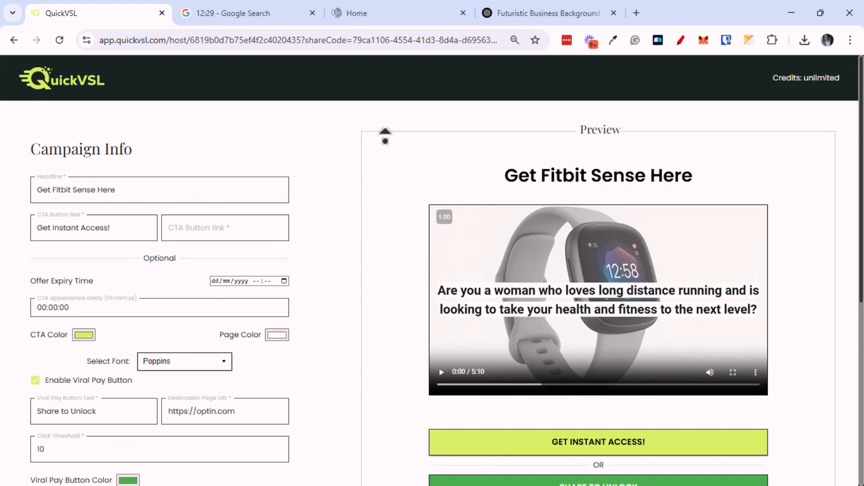
pyautogui.scroll(-7, 336, 342)
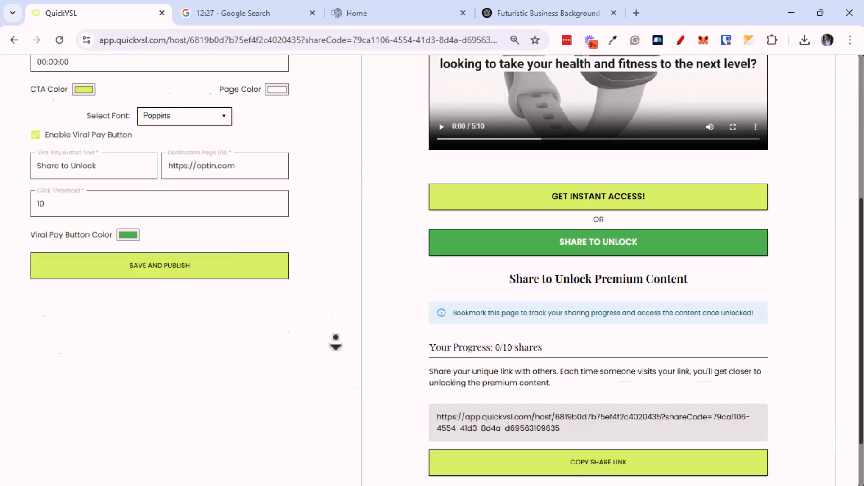
pyautogui.scroll(6, 338, 393)
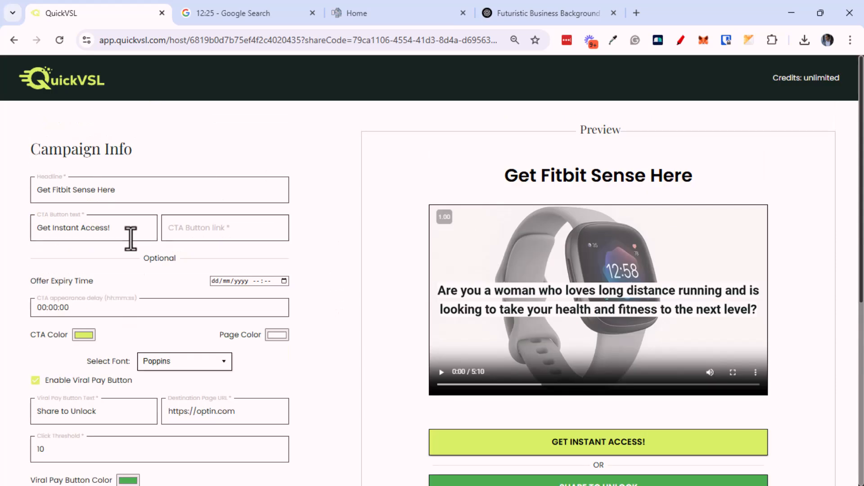
pyautogui.scroll(-4, 322, 344)
pyautogui.click(173, 284)
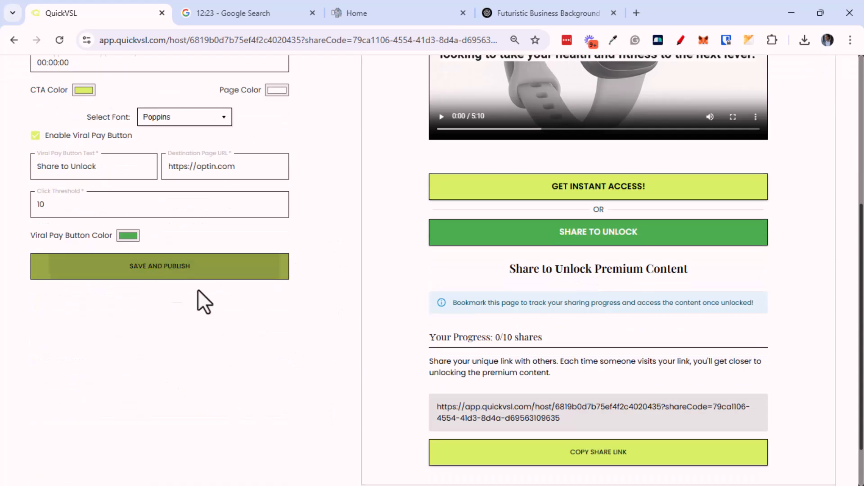
pyautogui.scroll(5, 374, 258)
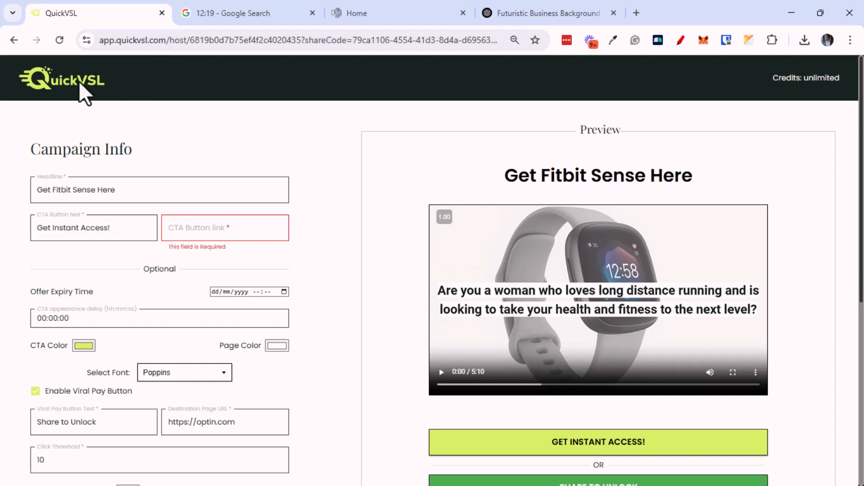
# Step: Leave the VSL page for the dashboard, check the remaining time on the Google countdown timer, and return to QuickVSL
pyautogui.moveTo(169, 40); pyautogui.dragTo(742, 25)
pyautogui.press('BackSpace')
pyautogui.press('Return')
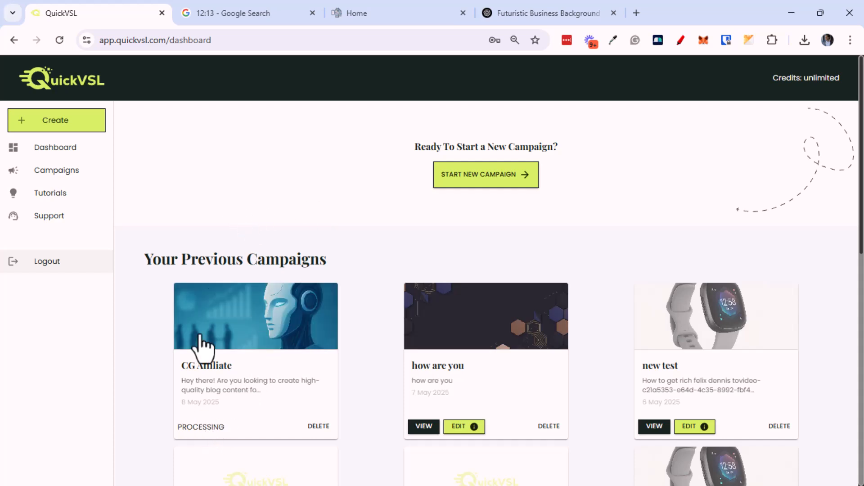
pyautogui.click(242, 17)
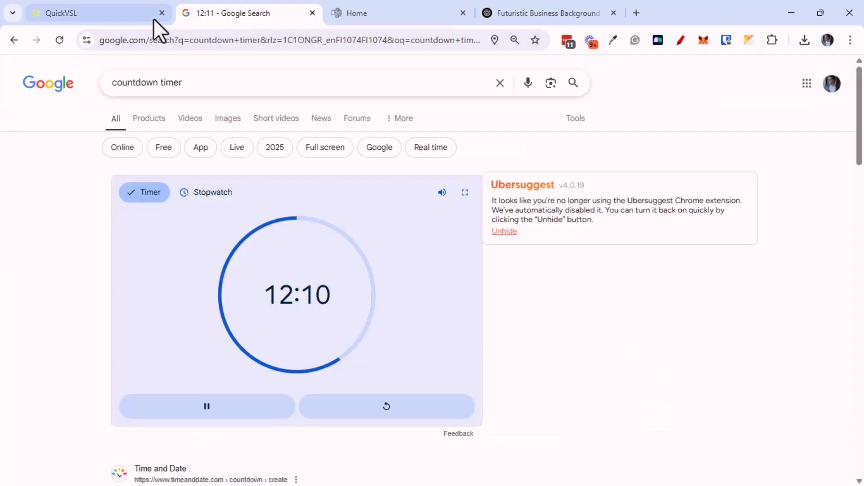
pyautogui.click(118, 19)
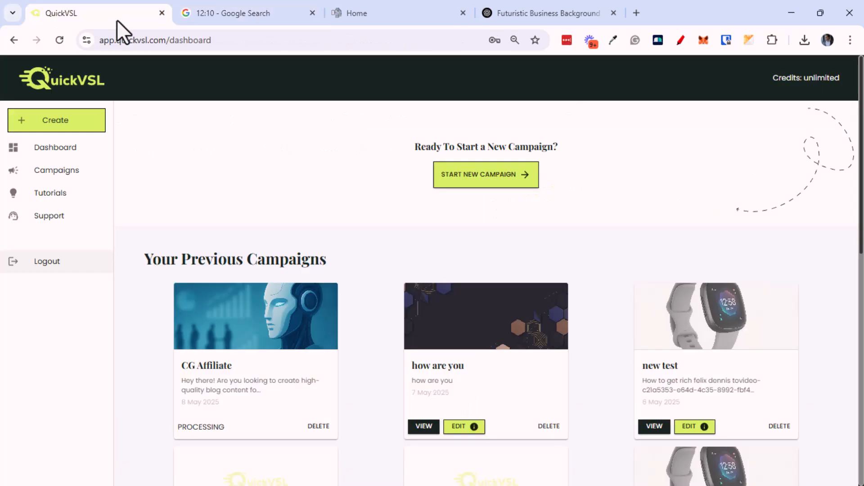
# Step: Look through the previous campaigns on the dashboard and Campaigns page, and the available tutorial videos
pyautogui.middleClick(363, 256)
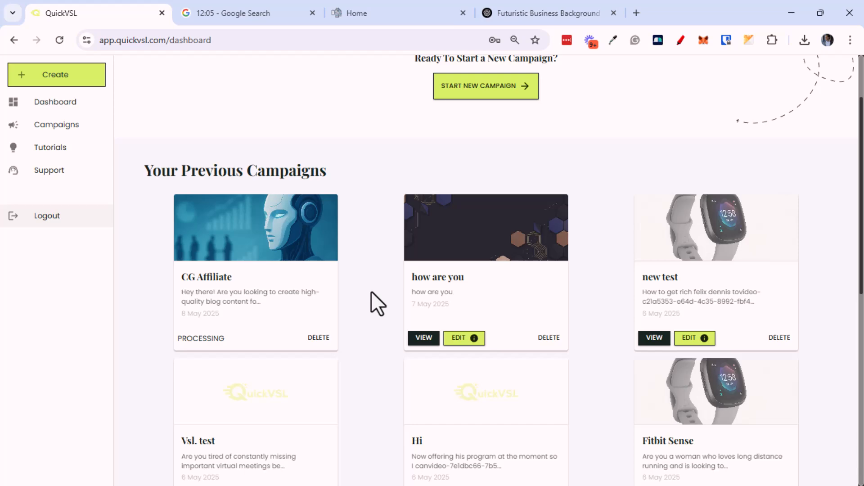
pyautogui.scroll(2, 371, 290)
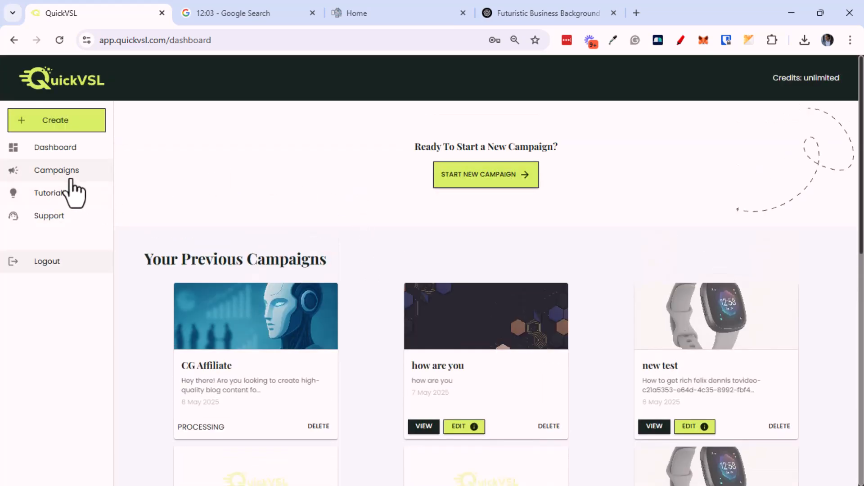
pyautogui.click(70, 180)
pyautogui.middleClick(367, 221)
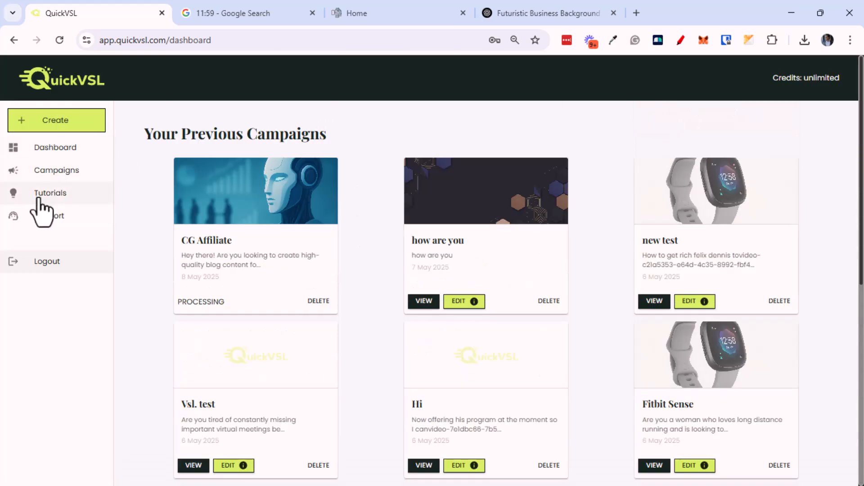
pyautogui.click(39, 200)
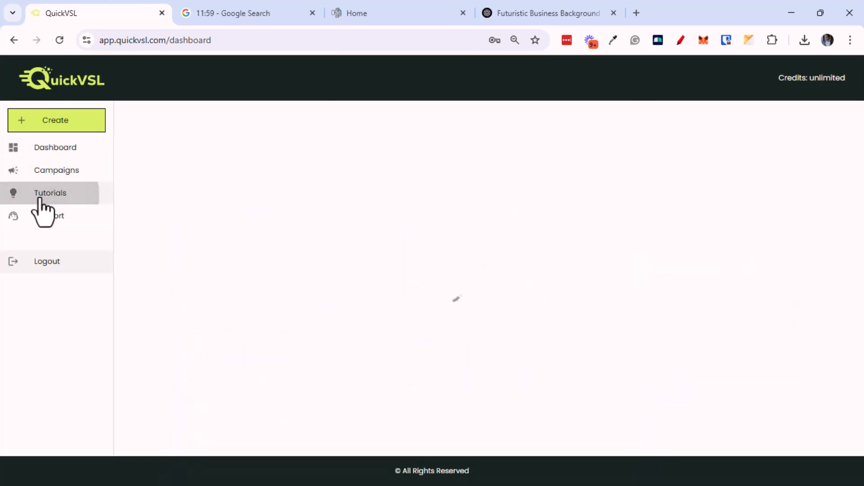
pyautogui.scroll(-3, 475, 247)
pyautogui.middleClick(474, 270)
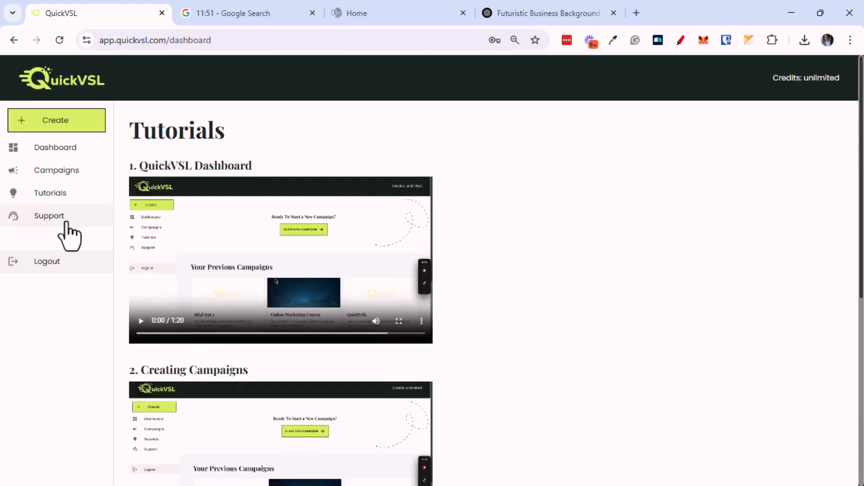
# Step: Return to the dashboard and reload it to check the CG Affiliate campaign's processing status
pyautogui.click(55, 148)
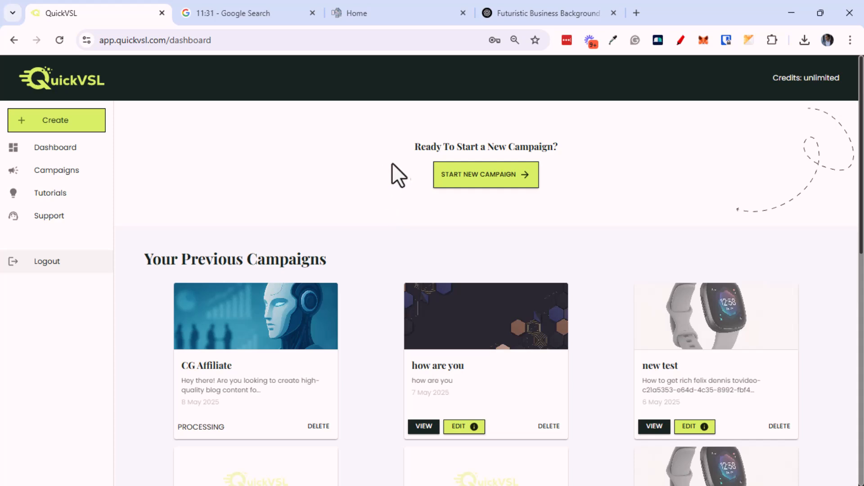
pyautogui.rightClick(358, 189)
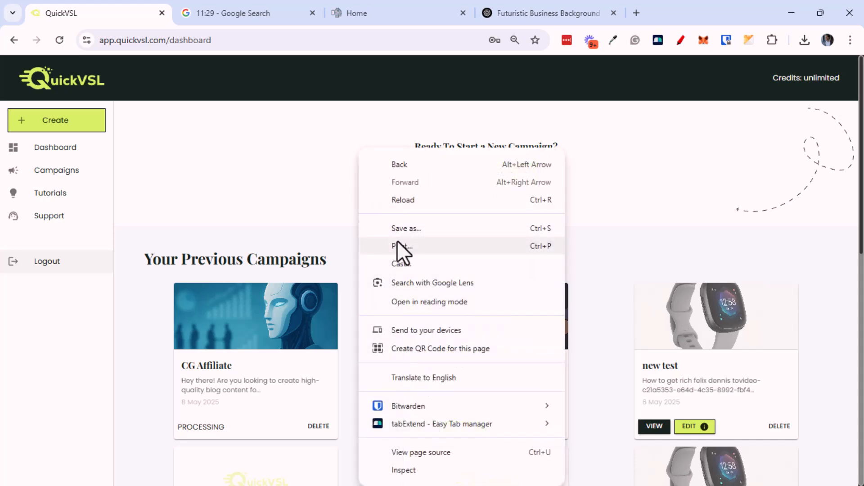
pyautogui.click(407, 204)
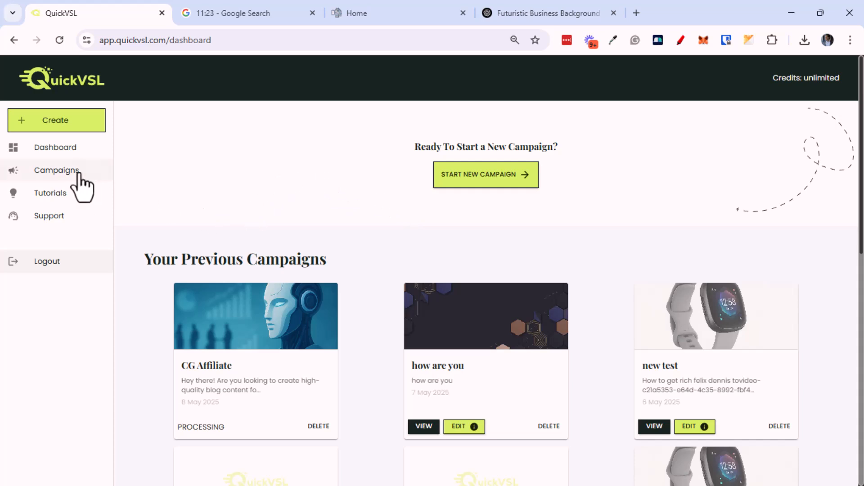
# Step: Start a new AI-generated campaign and look through all the offer questions in its form
pyautogui.click(74, 127)
pyautogui.click(432, 253)
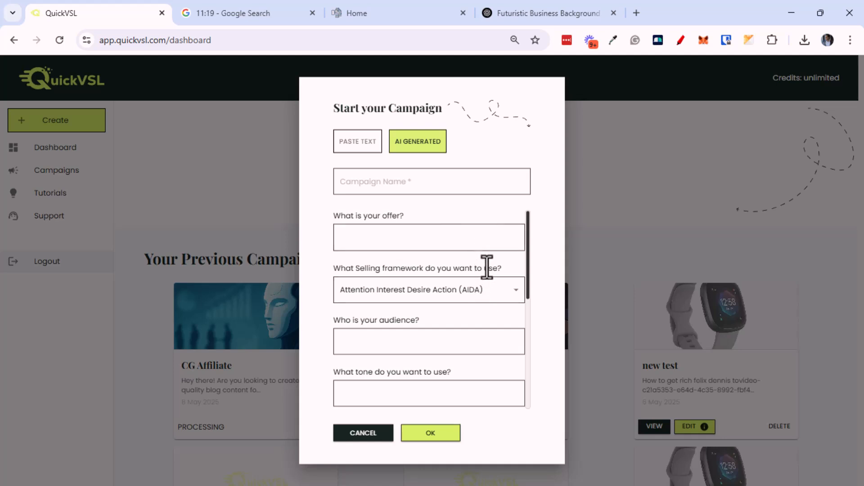
pyautogui.scroll(-5, 522, 297)
pyautogui.scroll(-1, 509, 312)
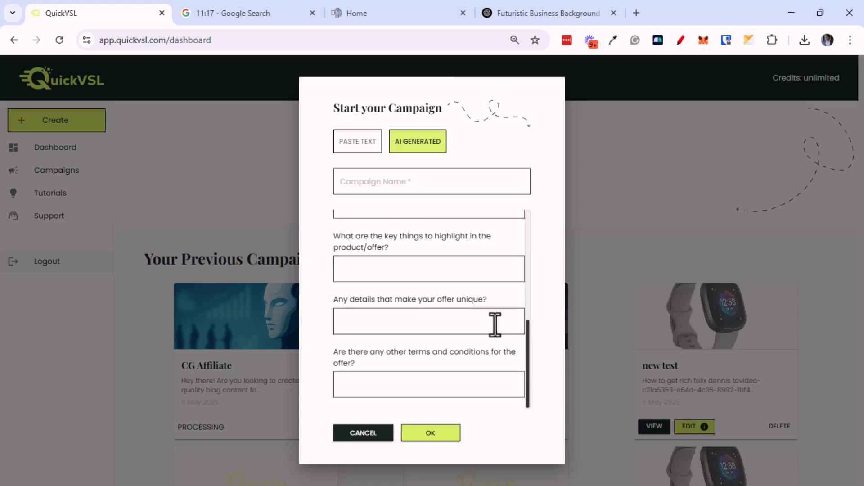
# Step: Dismiss the new campaign form, check the remaining time on the Google countdown timer, and return to QuickVSL
pyautogui.click(243, 190)
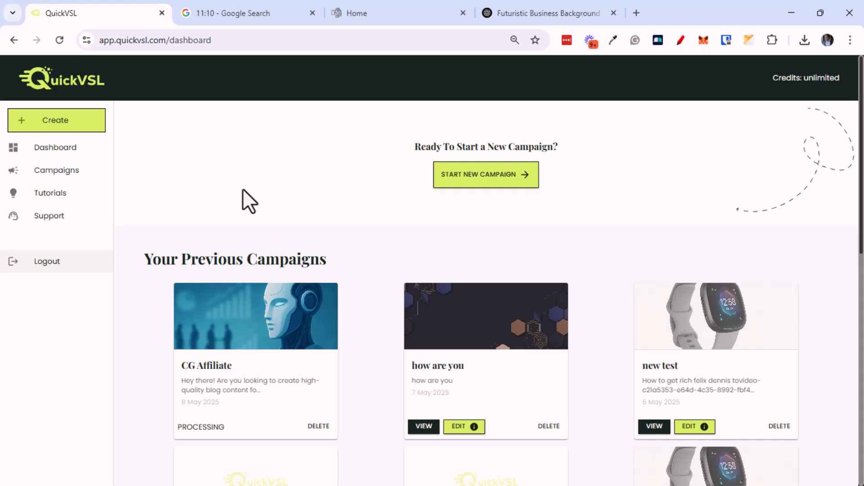
pyautogui.press('F5')
pyautogui.click(234, 13)
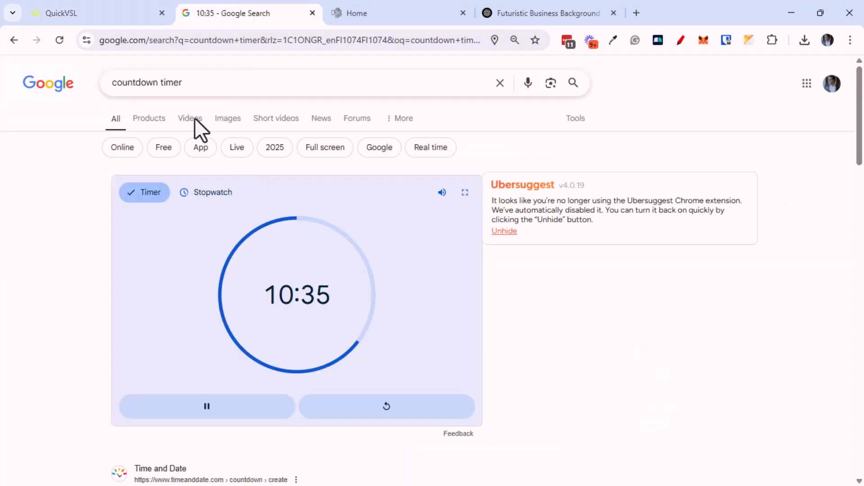
pyautogui.click(118, 15)
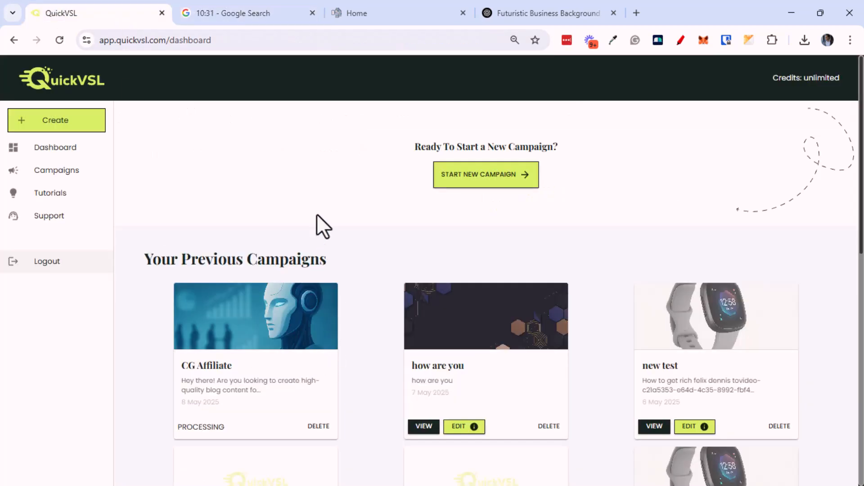
# Step: Reload the dashboard and look through the list of previous campaigns, including the CG Affiliate campaign's status
pyautogui.press('F5')
pyautogui.scroll(-7, 364, 271)
pyautogui.scroll(-4, 382, 303)
pyautogui.scroll(11, 381, 305)
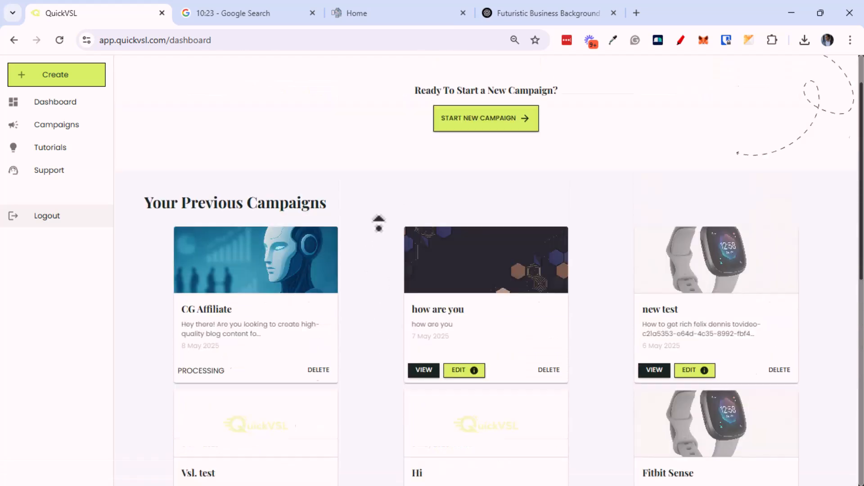
pyautogui.scroll(-4, 381, 264)
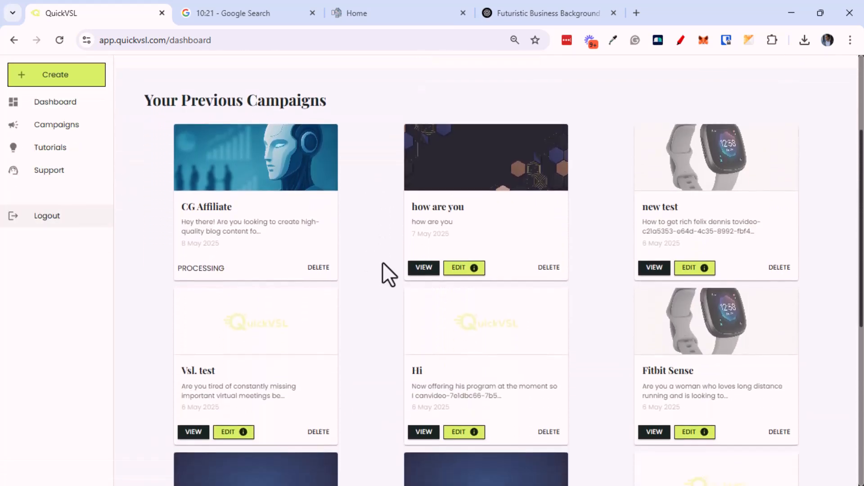
pyautogui.scroll(4, 376, 180)
pyautogui.scroll(-1, 371, 220)
pyautogui.scroll(-2, 370, 219)
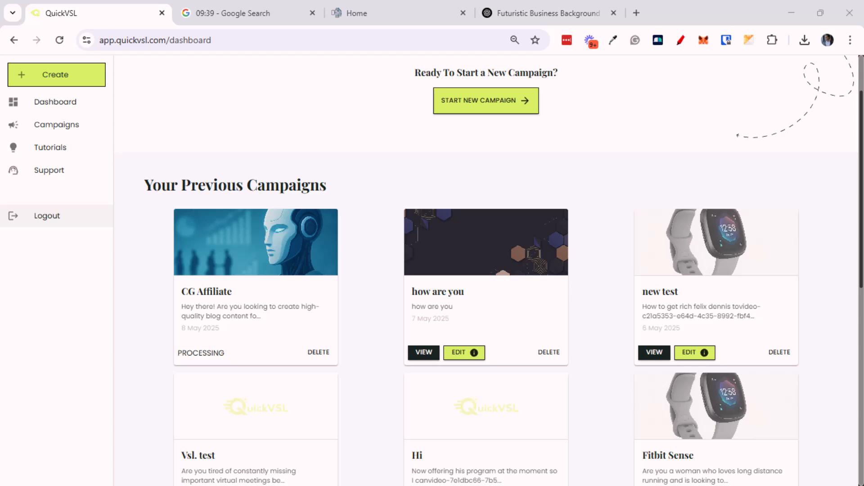
# Step: Keep reloading the dashboard to check whether the CG Affiliate video has finished processing
pyautogui.rightClick(180, 137)
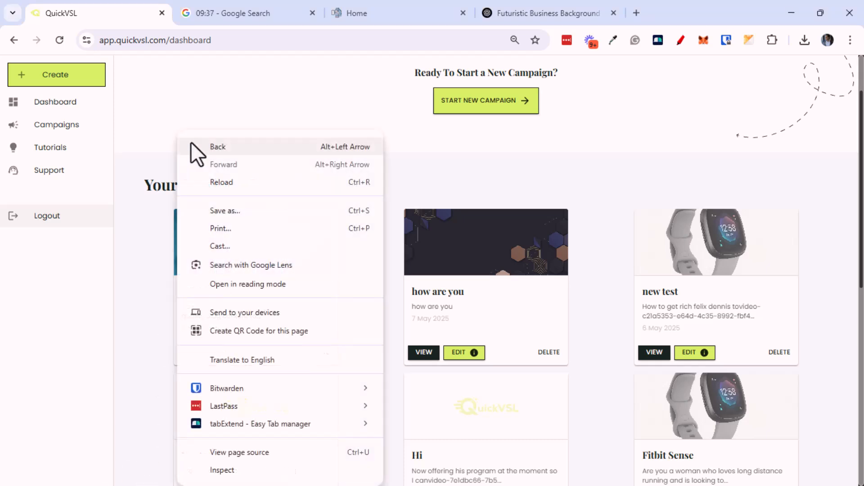
pyautogui.click(239, 180)
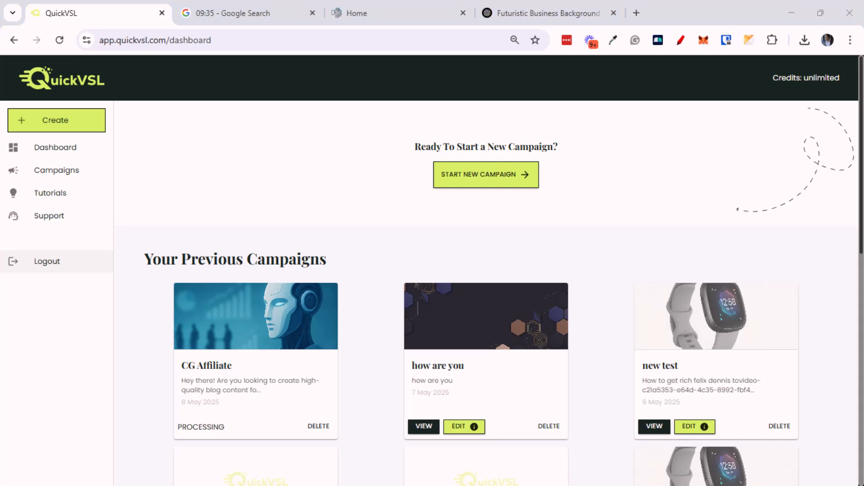
pyautogui.click(349, 201)
pyautogui.rightClick(324, 169)
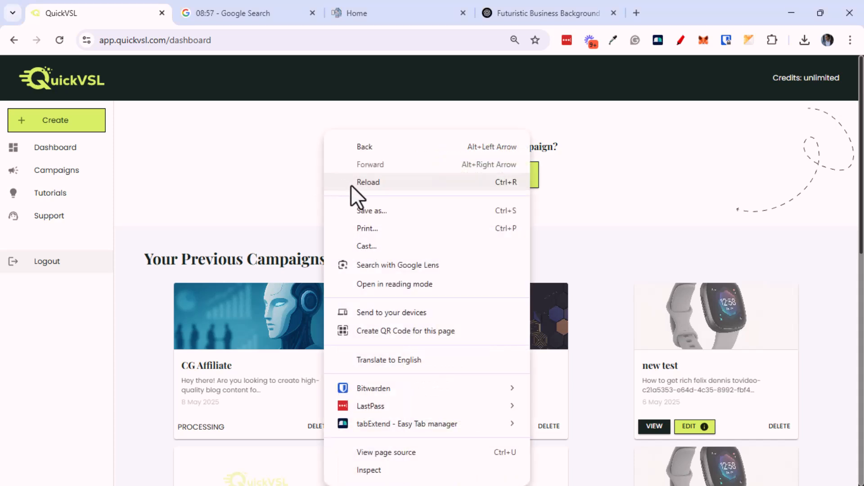
pyautogui.click(377, 184)
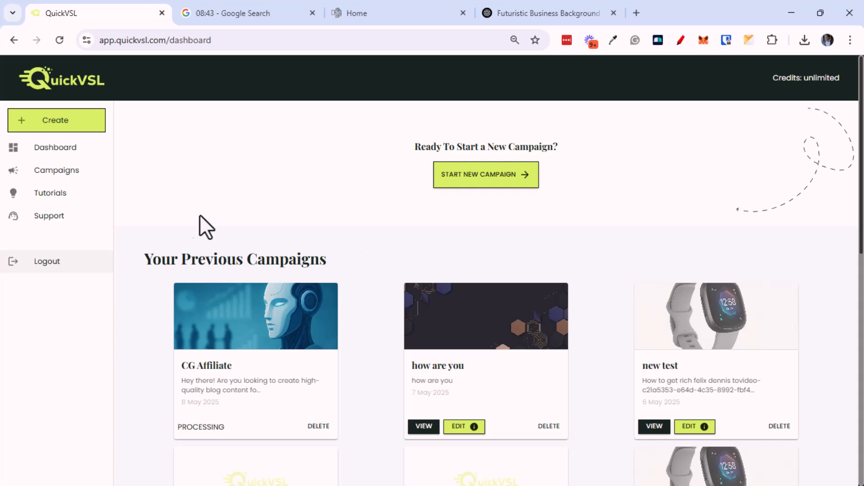
pyautogui.rightClick(242, 161)
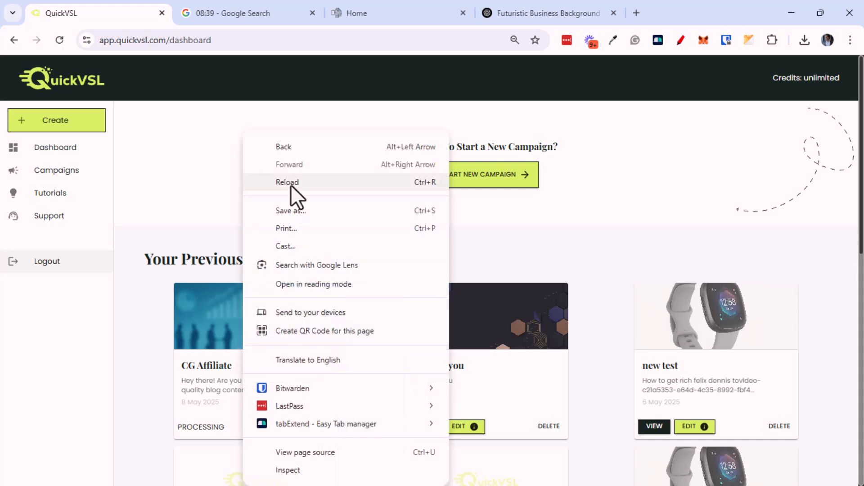
pyautogui.click(291, 185)
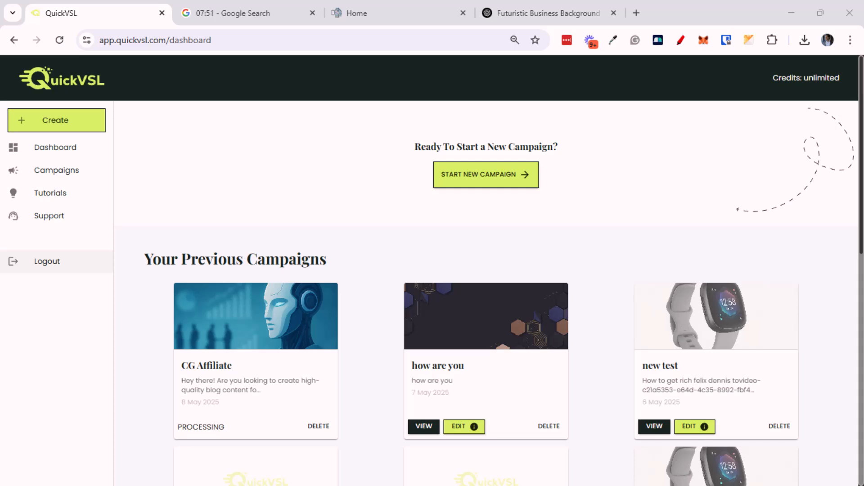
pyautogui.rightClick(266, 169)
pyautogui.click(314, 189)
pyautogui.press('F5')
pyautogui.press('F5')
pyautogui.middleClick(285, 192)
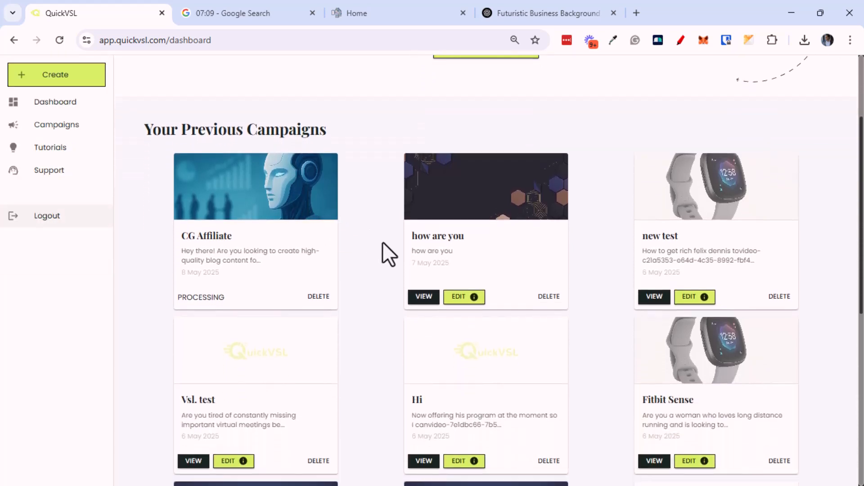
# Step: Open the "how are you" campaign for editing, go back through its canvas, template and script stages, and return to the dashboard
pyautogui.click(459, 298)
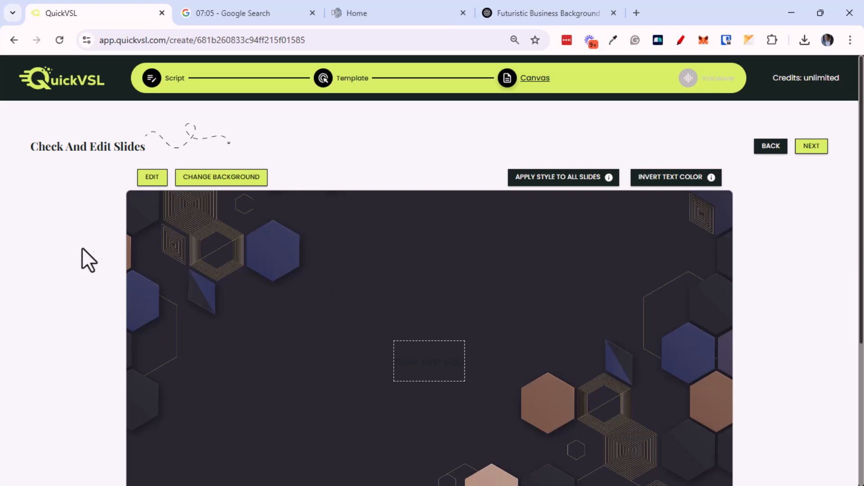
pyautogui.middleClick(88, 249)
pyautogui.middleClick(95, 312)
pyautogui.click(756, 152)
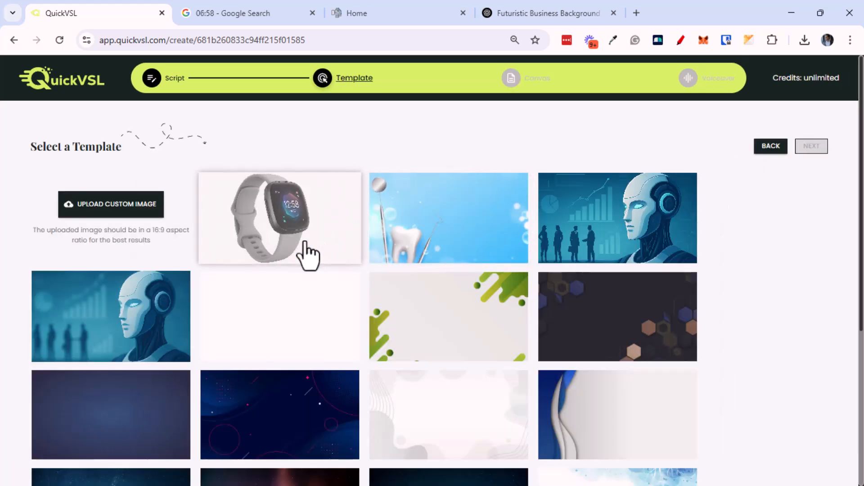
pyautogui.click(770, 149)
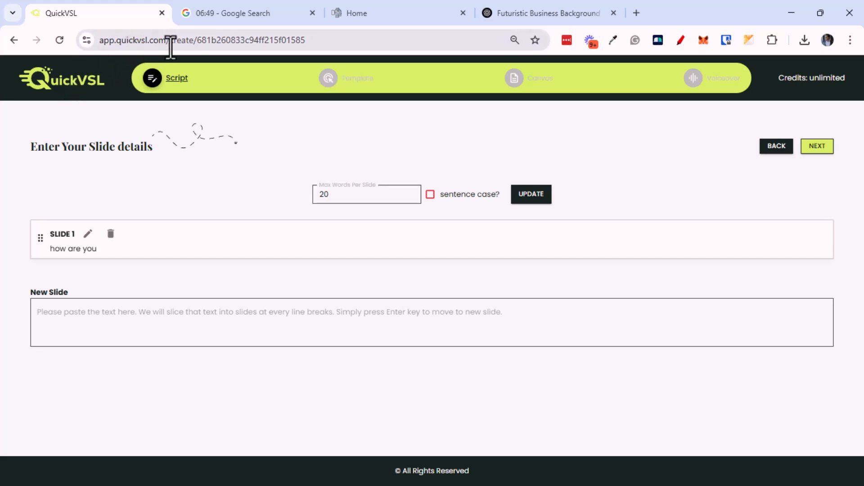
pyautogui.moveTo(168, 40); pyautogui.dragTo(308, 40)
pyautogui.press('BackSpace')
pyautogui.press('Return')
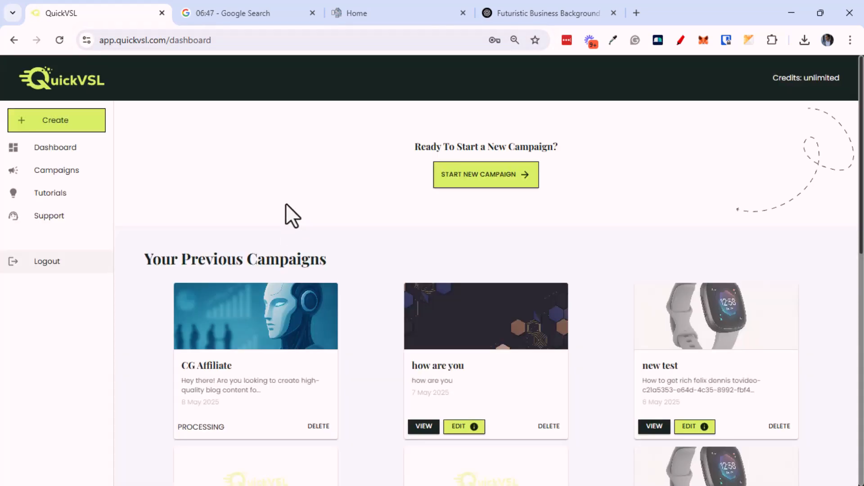
# Step: Start a new campaign, then open Google Docs in a new browser tab and search the documents for "vsl"
pyautogui.click(485, 182)
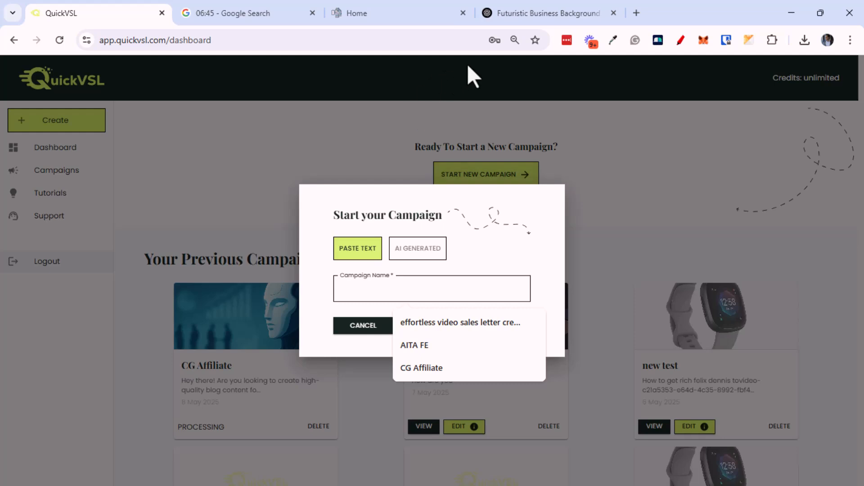
pyautogui.hotkey('ctrl', 't')
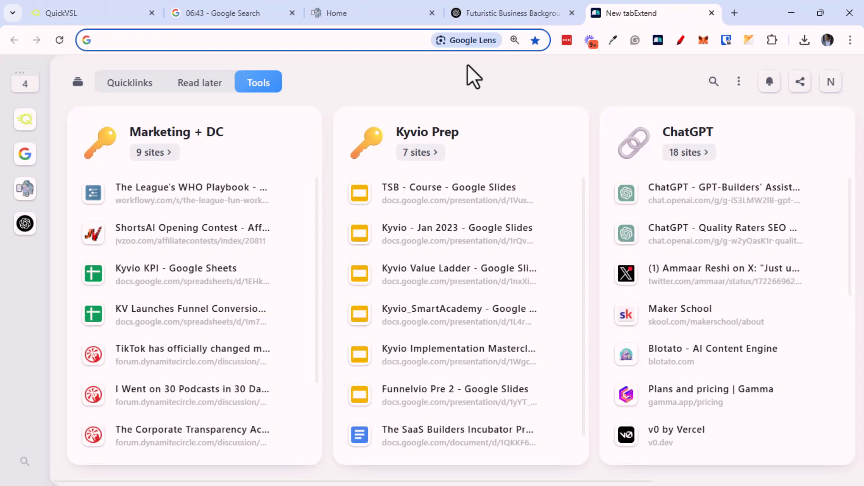
pyautogui.write('doc')
pyautogui.press('Return')
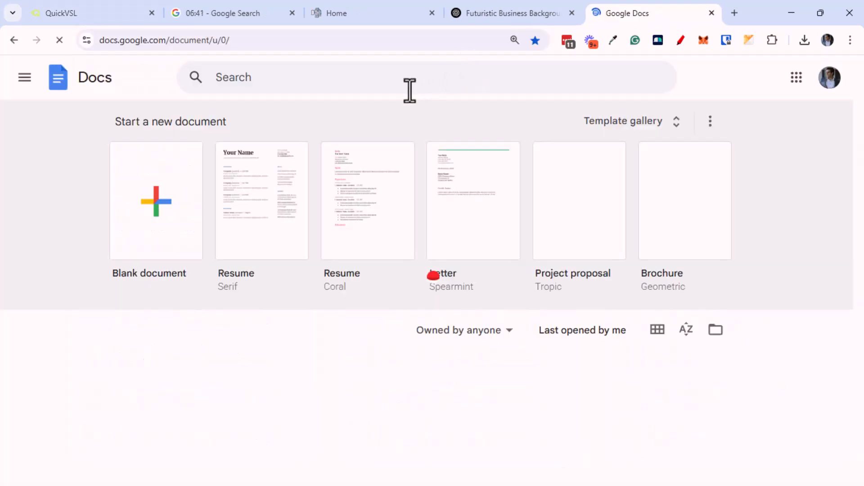
pyautogui.click(391, 79)
pyautogui.write('vsl')
pyautogui.press('Return')
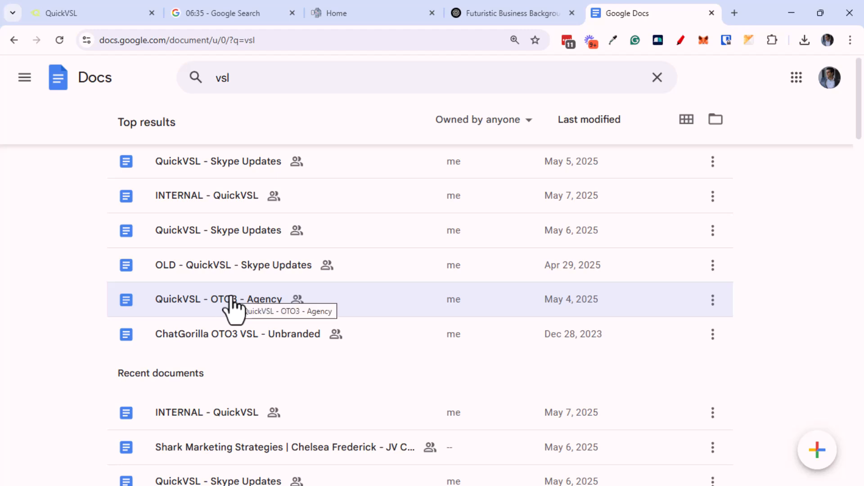
# Step: Find the "Kyvio 2025 VSL" document in the search results, open it, and copy its entire script
pyautogui.scroll(-3, 91, 391)
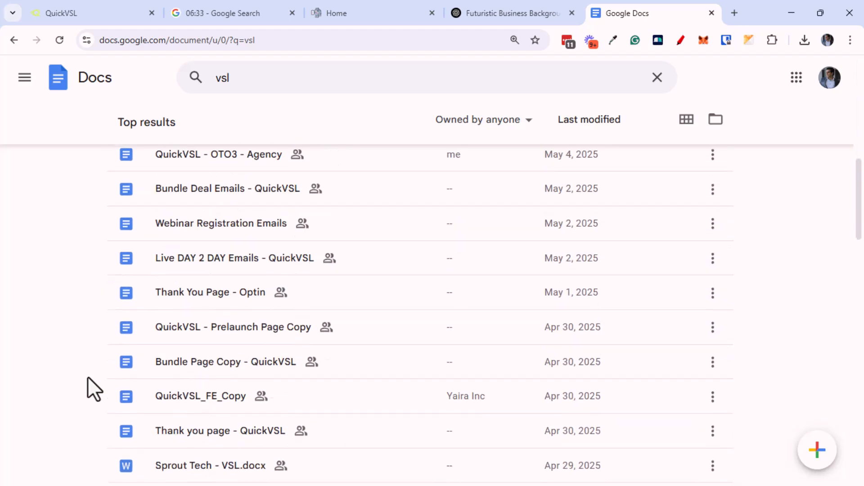
pyautogui.scroll(-2, 81, 405)
pyautogui.scroll(-10, 78, 410)
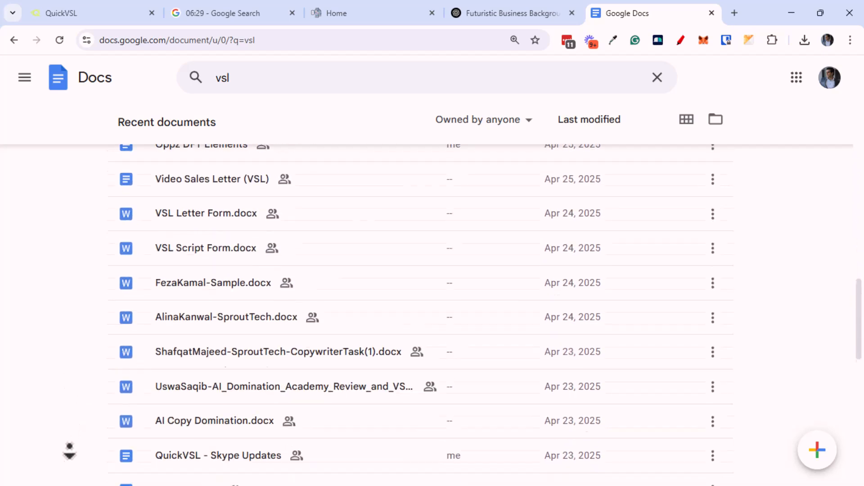
pyautogui.scroll(-3, 77, 405)
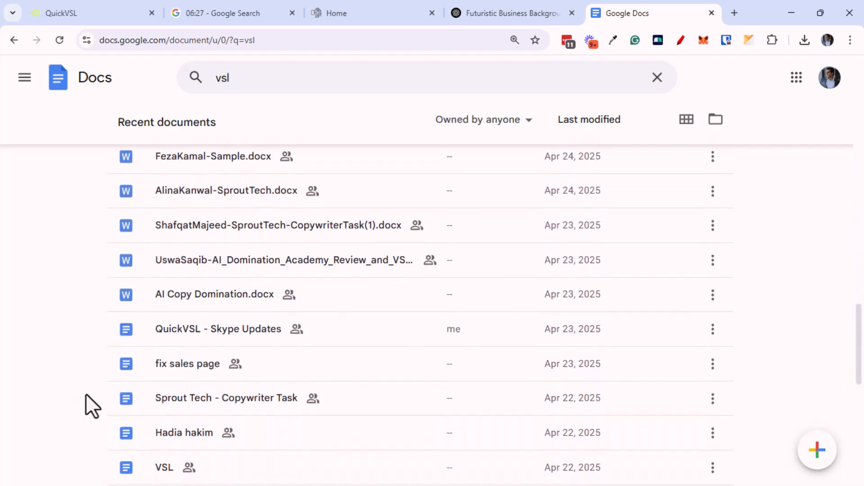
pyautogui.scroll(-10, 82, 360)
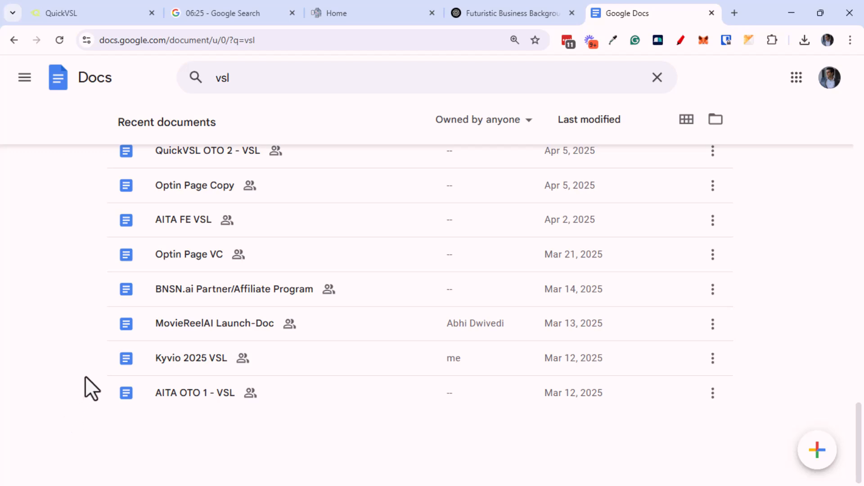
pyautogui.click(333, 362)
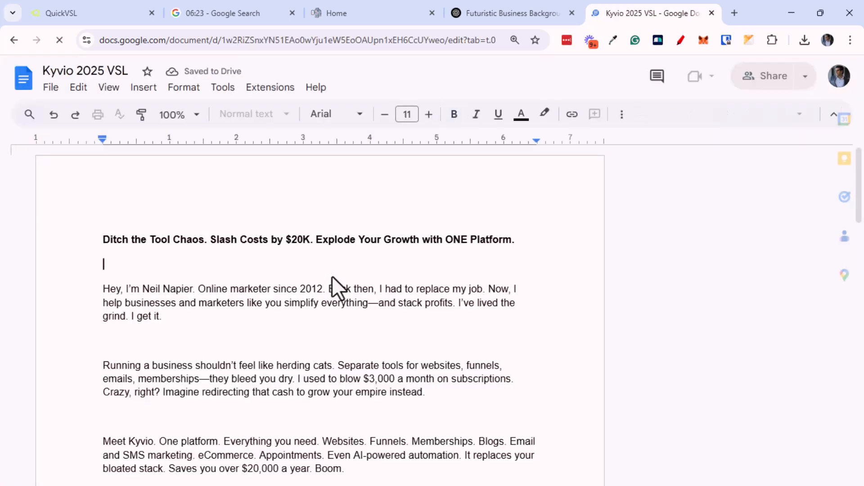
pyautogui.hotkey('ctrl', 'a')
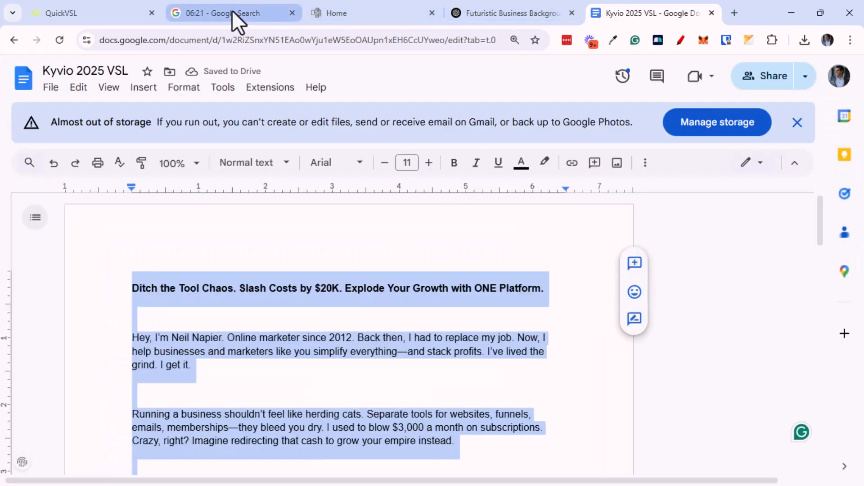
# Step: Switch back to QuickVSL and create the pasted-text campaign with the name "Kyvio VSL"
pyautogui.click(95, 9)
pyautogui.click(398, 293)
pyautogui.write('Kyvio')
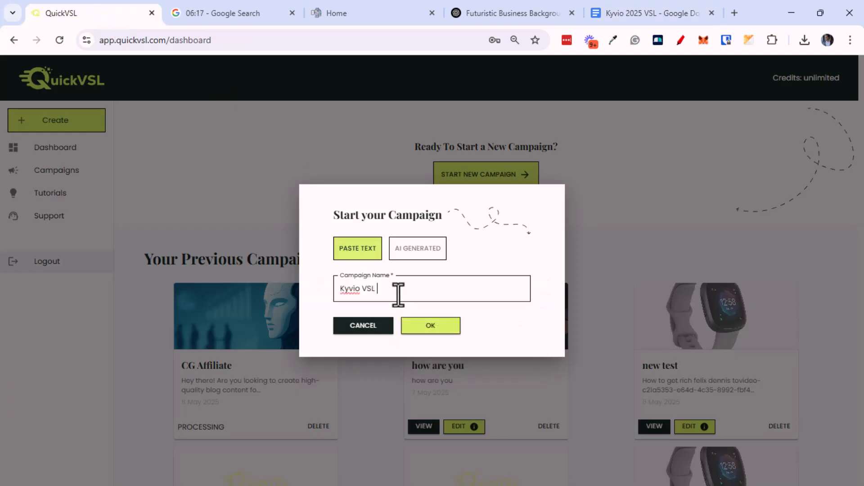
pyautogui.write(' VSL')
pyautogui.click(432, 336)
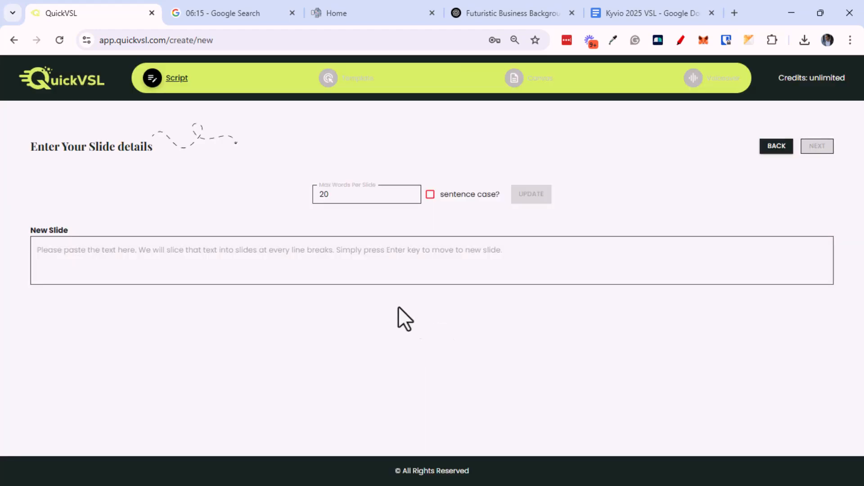
# Step: Paste the copied Kyvio script as new slide text so it is split into slides at the line breaks
pyautogui.click(281, 261)
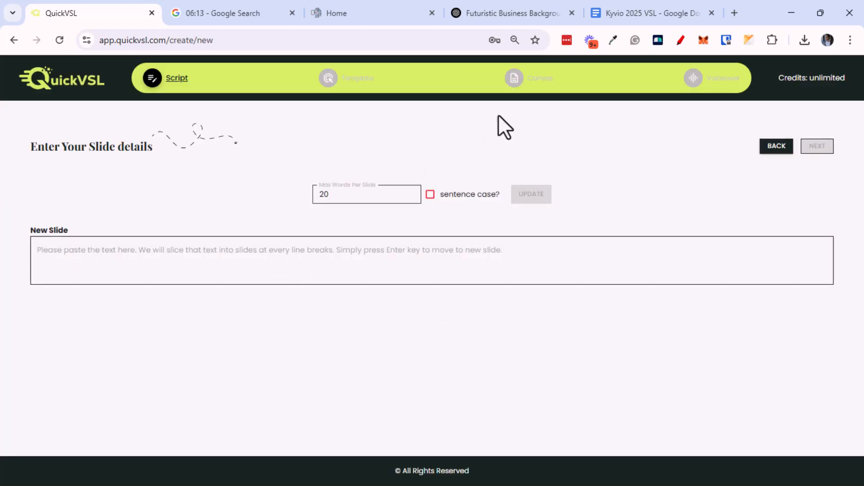
pyautogui.hotkey('ctrl', 'v')
pyautogui.scroll(20, 379, 372)
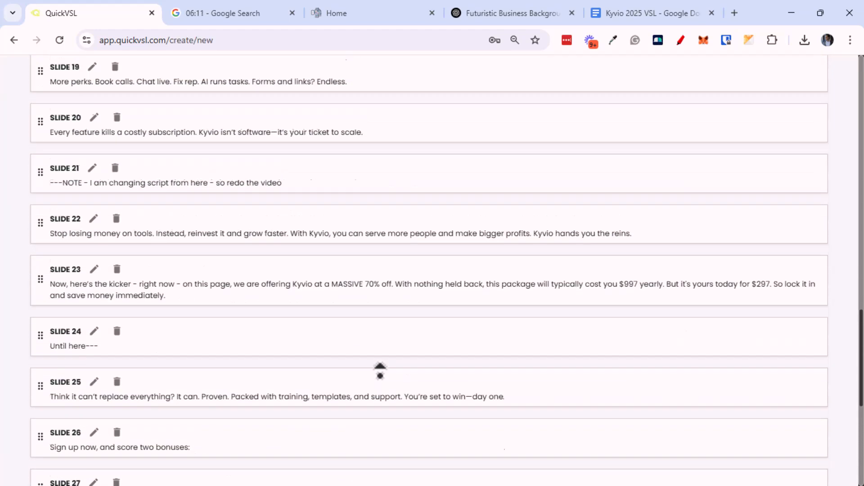
# Step: Try splitting the script at a maximum of 15 words per slide and review the resulting slides
pyautogui.moveTo(332, 198); pyautogui.dragTo(294, 194)
pyautogui.write('15')
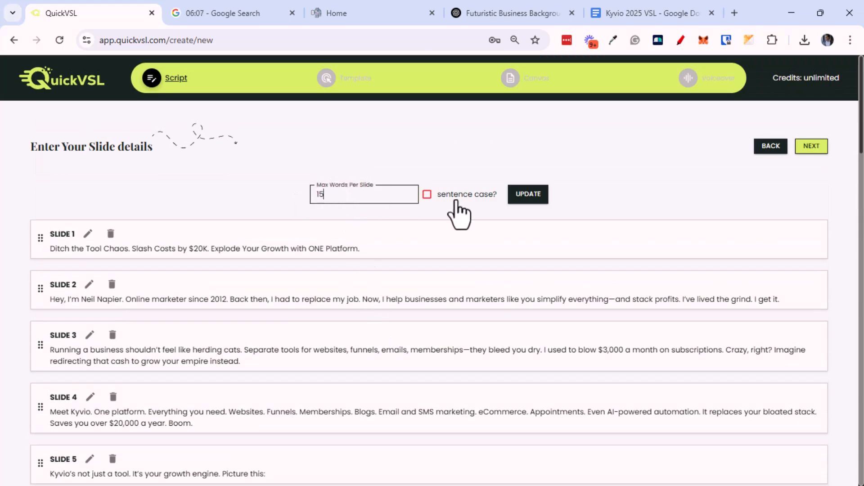
pyautogui.click(536, 196)
pyautogui.scroll(-20, 470, 244)
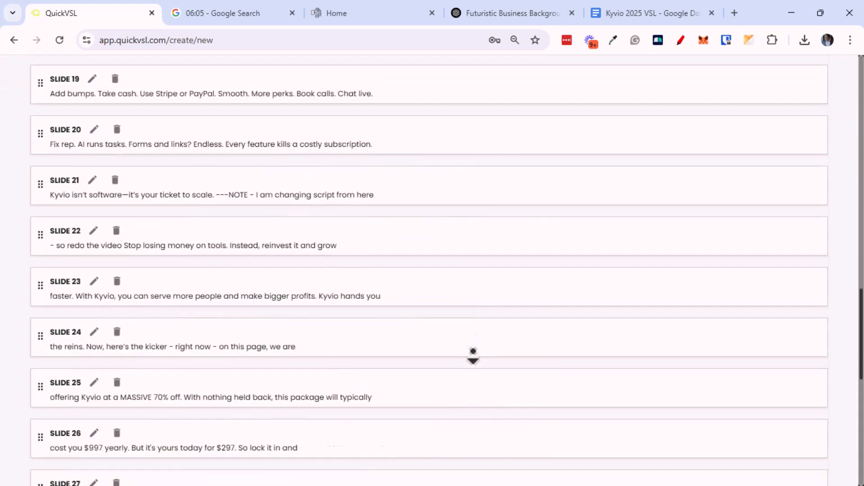
pyautogui.scroll(20, 468, 328)
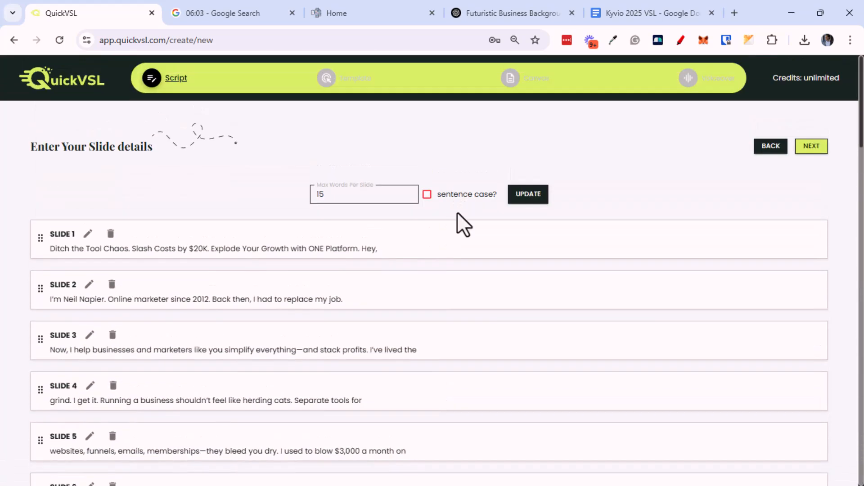
# Step: Set the maximum words per slide to 10, update the slides, and review them through to the last one
pyautogui.moveTo(369, 202); pyautogui.dragTo(297, 202)
pyautogui.write('10')
pyautogui.click(519, 201)
pyautogui.middleClick(496, 270)
pyautogui.scroll(-20, 496, 284)
pyautogui.middleClick(478, 414)
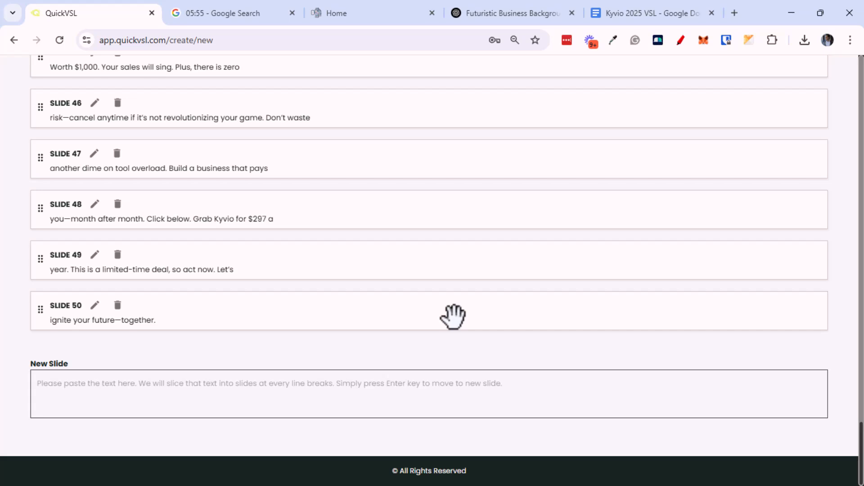
pyautogui.middleClick(457, 286)
pyautogui.scroll(20, 454, 234)
pyautogui.middleClick(446, 186)
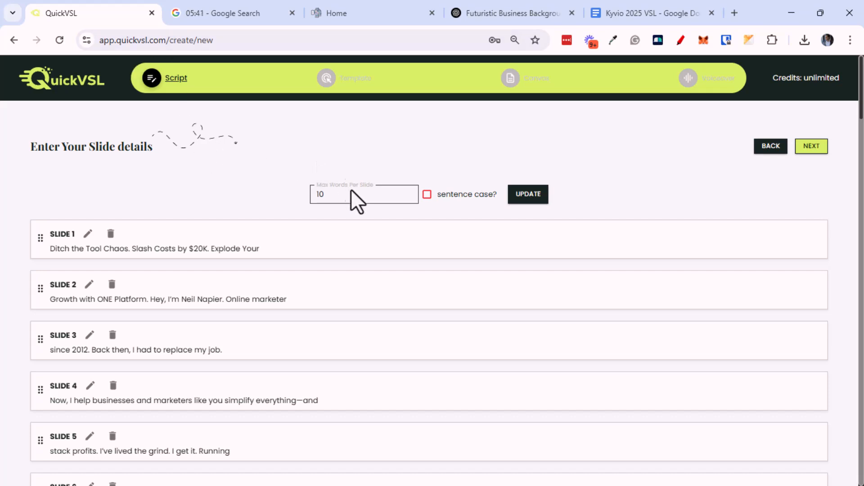
pyautogui.moveTo(350, 192); pyautogui.dragTo(286, 186)
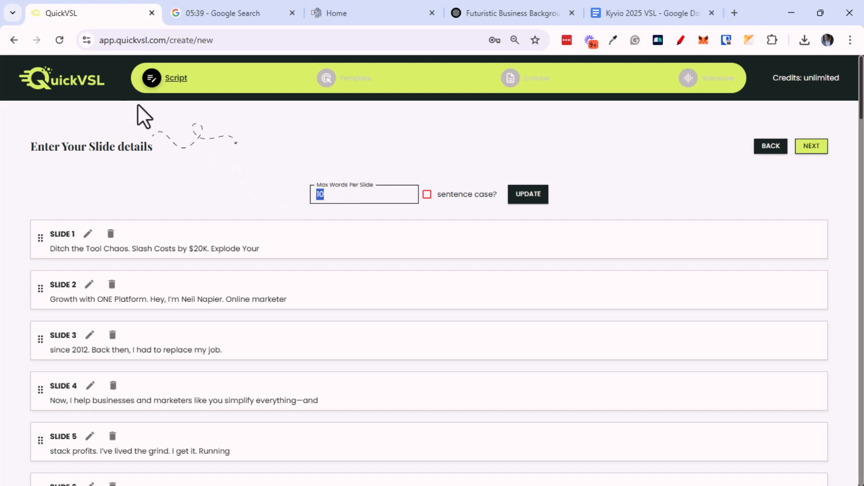
# Step: Return to the dashboard, open the processing CG Affiliate campaign, and start creating its VSL page
pyautogui.moveTo(168, 40); pyautogui.dragTo(250, 41)
pyautogui.press('BackSpace')
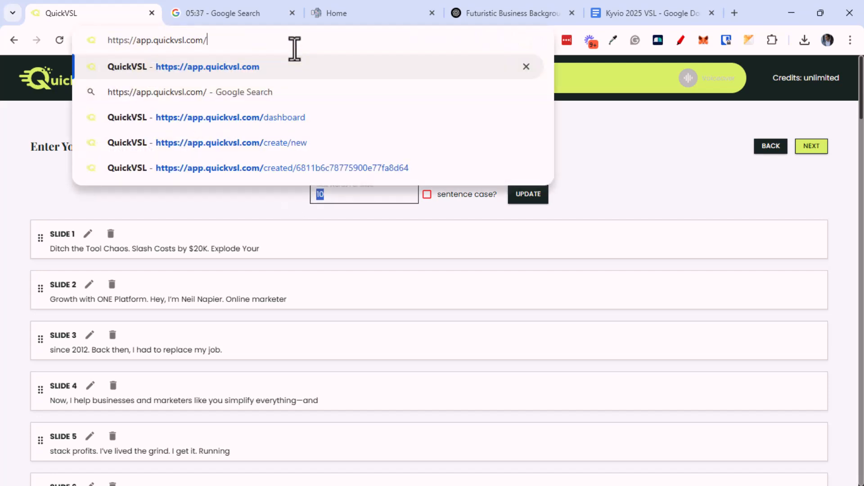
pyautogui.click(282, 119)
pyautogui.scroll(-3, 351, 333)
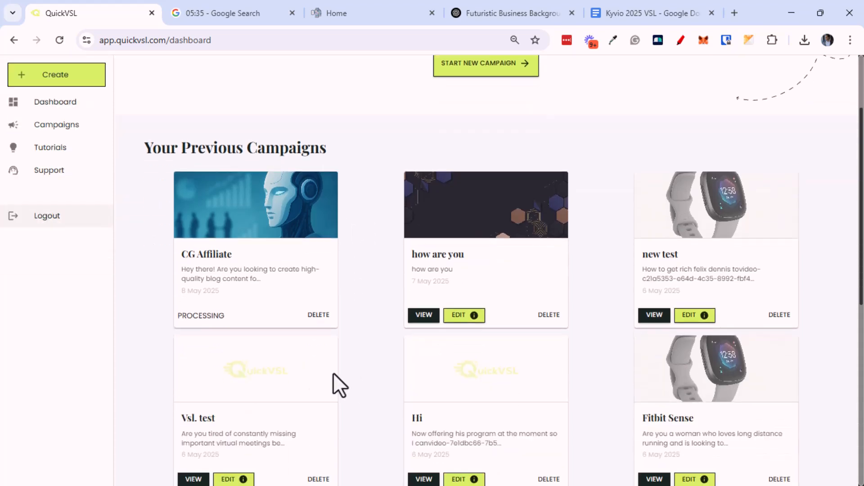
pyautogui.click(261, 266)
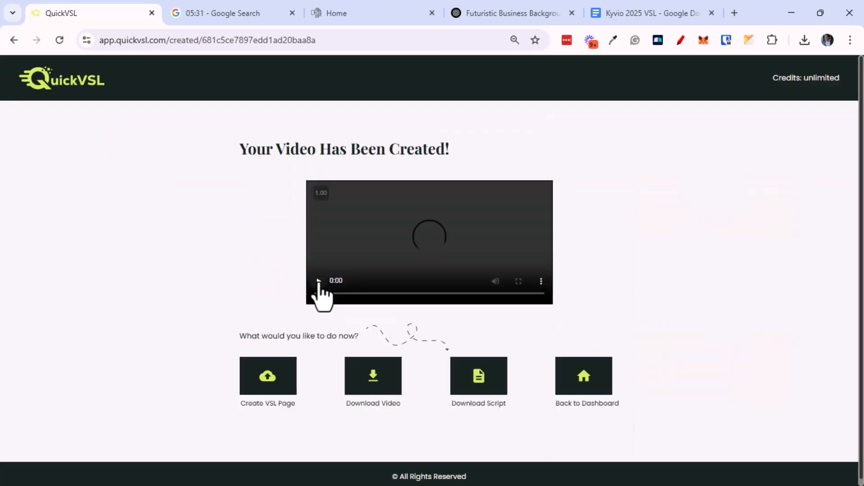
pyautogui.click(272, 376)
# Step: Replace the demo headline with "Get Get Content Gorilla From The Link Below"
pyautogui.click(186, 189)
pyautogui.hotkey('ctrl', 'a')
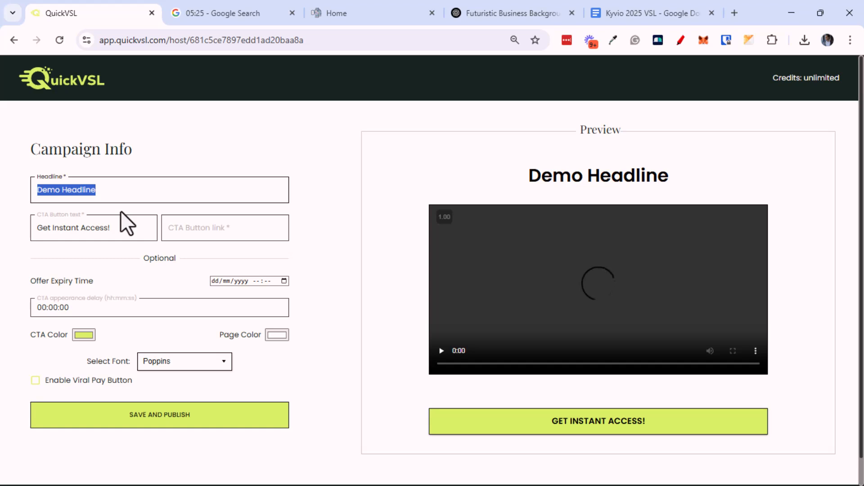
pyautogui.write('Get Get Cotne')
pyautogui.press('BackSpace')
pyautogui.press('BackSpace')
pyautogui.press('BackSpace')
pyautogui.press('BackSpace')
pyautogui.press('BackSpace')
pyautogui.write('Cotnent')
pyautogui.press('BackSpace')
pyautogui.press('BackSpace')
pyautogui.press('BackSpace')
pyautogui.press('BackSpace')
pyautogui.press('BackSpace')
pyautogui.press('BackSpace')
pyautogui.press('BackSpace')
pyautogui.press('BackSpace')
pyautogui.write('Content Gorilla From The Link Below')
# Step: Put "Watch My Walkthrough &" at the start of the headline and remove the duplicate "Get"
pyautogui.press('Home')
pyautogui.write('Watch')
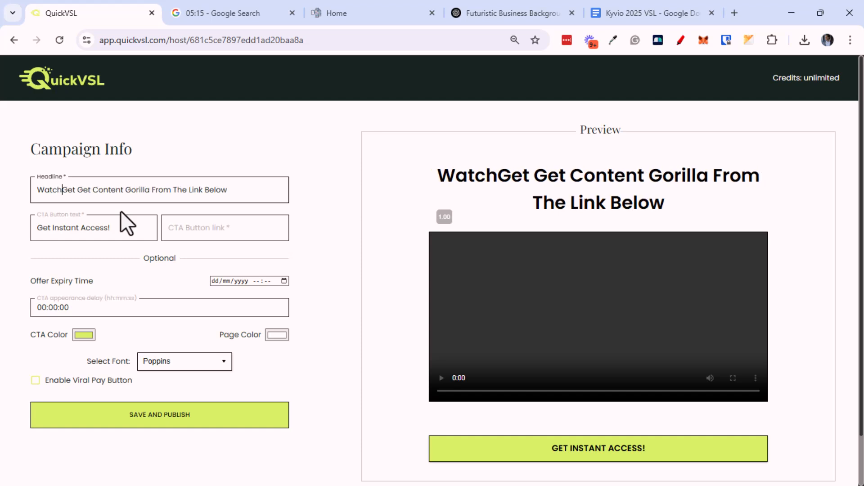
pyautogui.write(' Myu W')
pyautogui.press('BackSpace')
pyautogui.press('BackSpace')
pyautogui.press('BackSpace')
pyautogui.write('W')
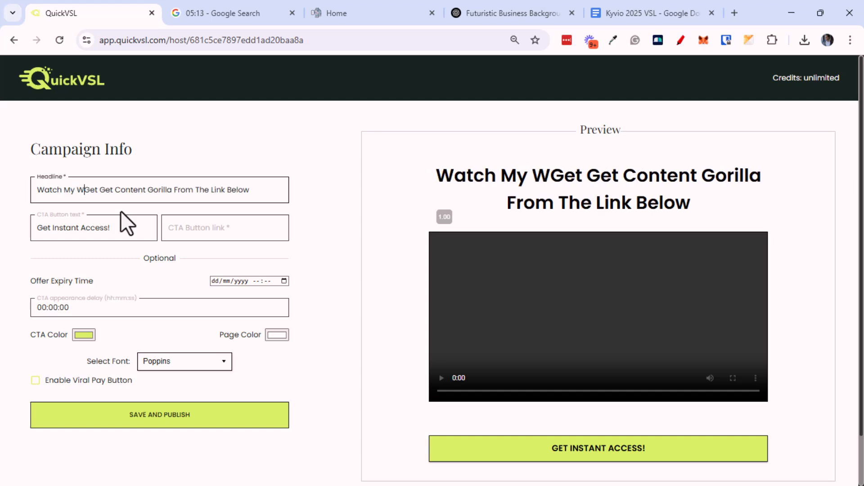
pyautogui.write('alkthrough & ')
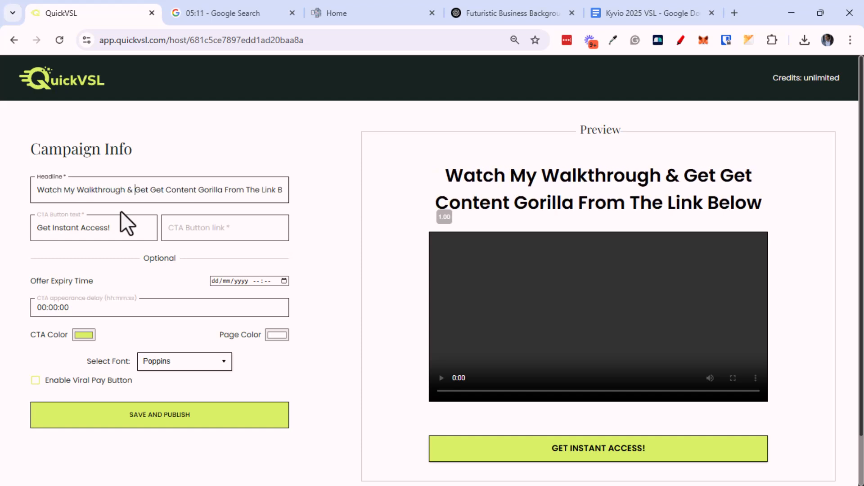
pyautogui.write('Get')
pyautogui.press('BackSpace')
pyautogui.press('BackSpace')
pyautogui.press('BackSpace')
pyautogui.press('BackSpace')
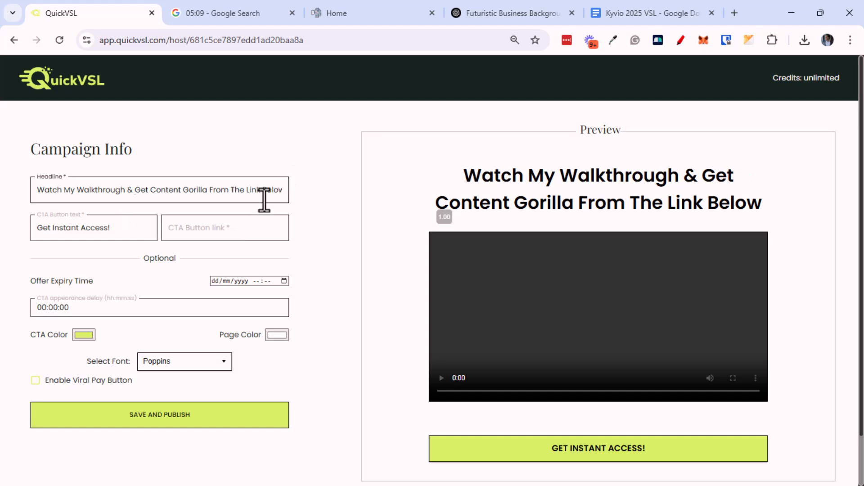
pyautogui.click(214, 229)
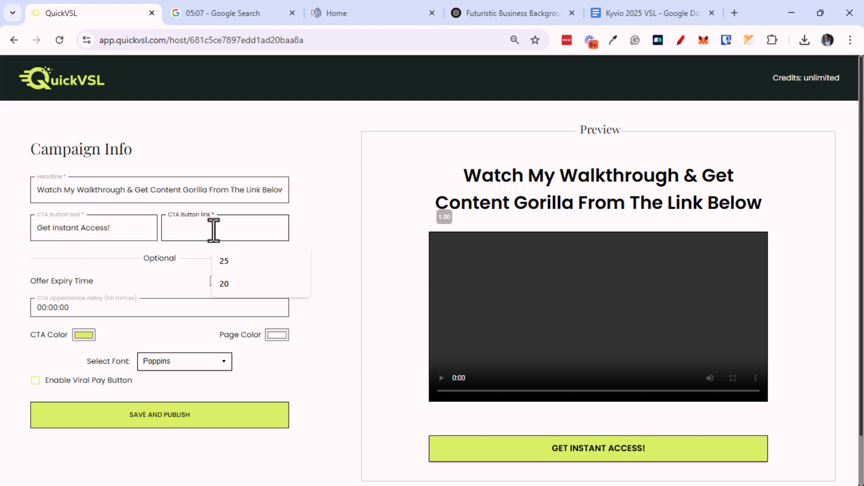
pyautogui.click(392, 13)
pyautogui.click(349, 40)
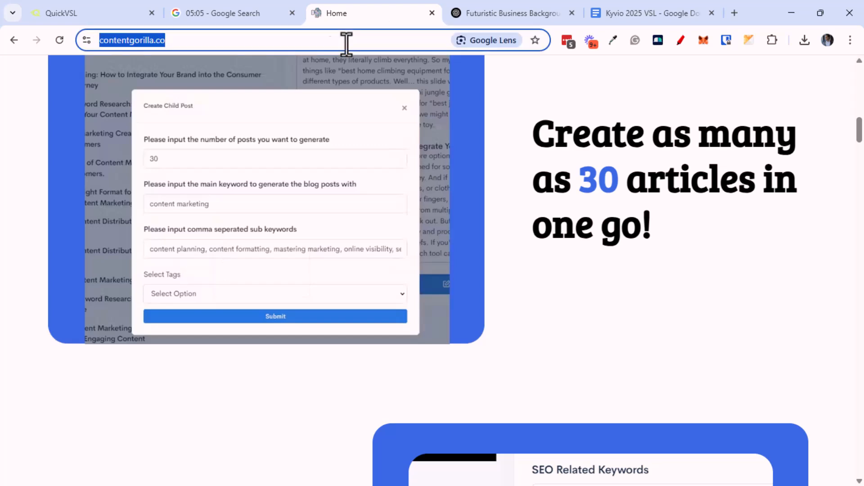
pyautogui.hotkey('ctrl', 'c')
pyautogui.click(101, 17)
pyautogui.hotkey('ctrl', 'v')
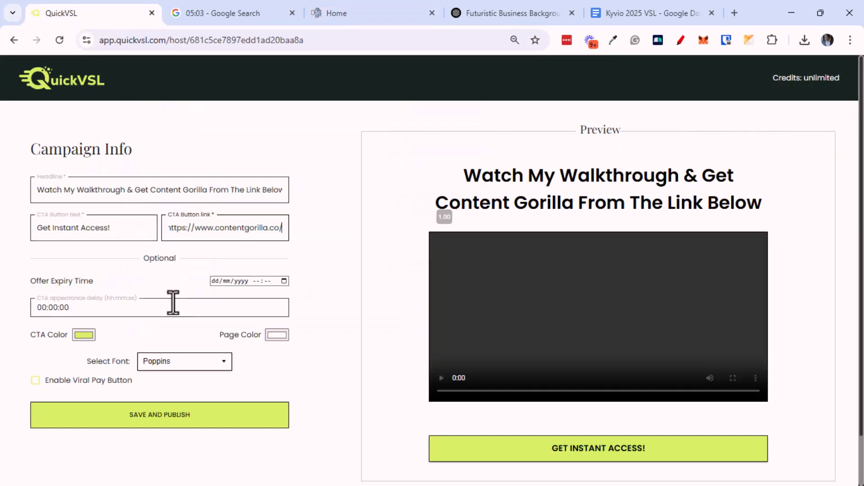
# Step: Set the offer expiry time to 10/05/2025 03:37
pyautogui.scroll(-2, 292, 309)
pyautogui.click(128, 258)
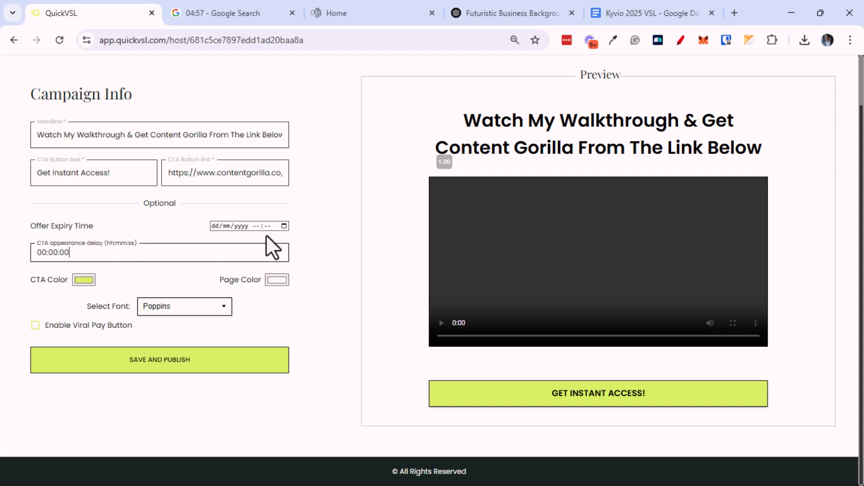
pyautogui.click(284, 225)
pyautogui.click(288, 286)
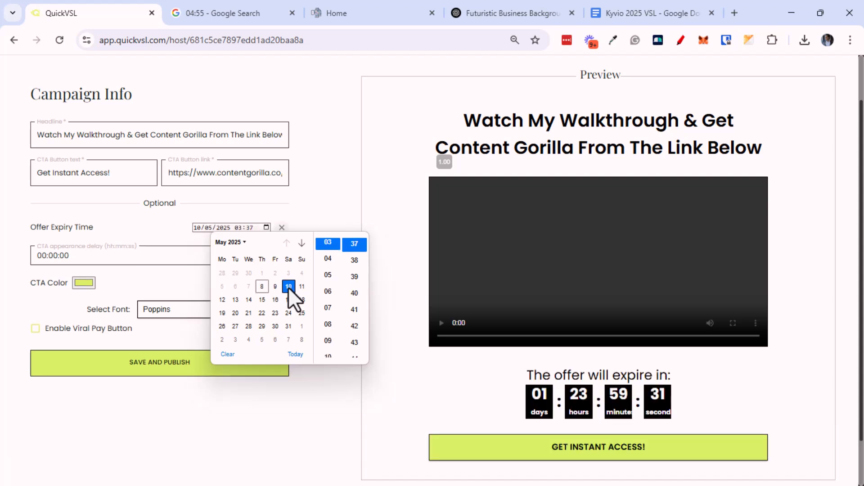
pyautogui.click(312, 200)
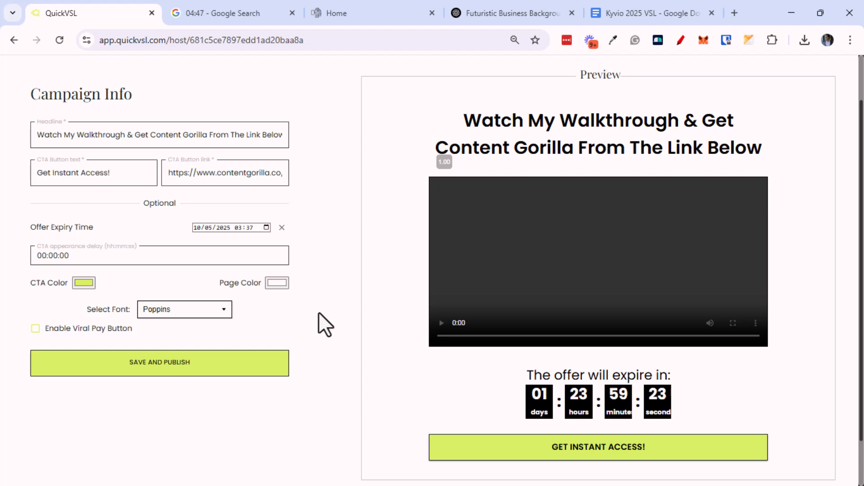
# Step: Try to save and publish the CG Affiliate VSL page
pyautogui.scroll(-1, 328, 360)
pyautogui.click(235, 341)
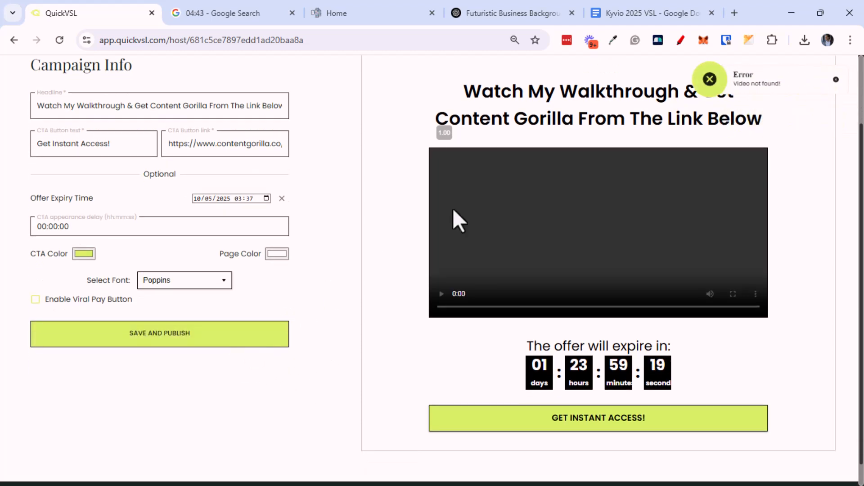
pyautogui.click(836, 80)
# Step: Select the part of the page's web address after the app.quickvsl.com domain
pyautogui.scroll(3, 298, 317)
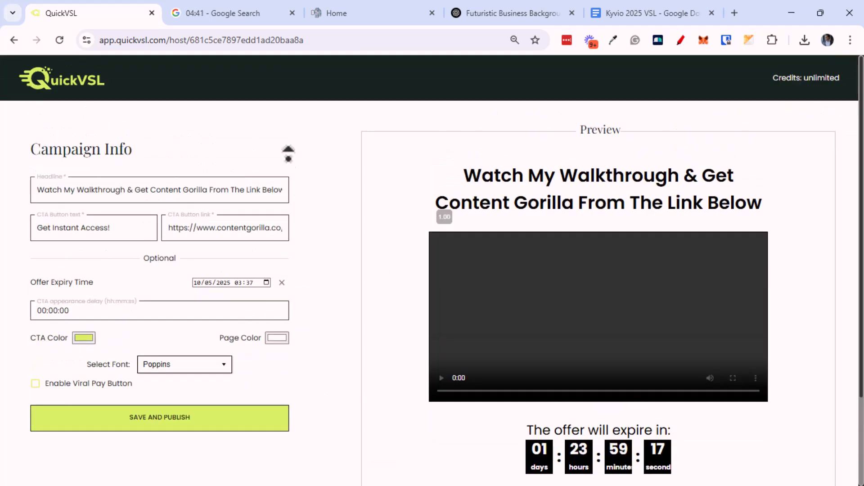
pyautogui.moveTo(170, 40); pyautogui.dragTo(353, 34)
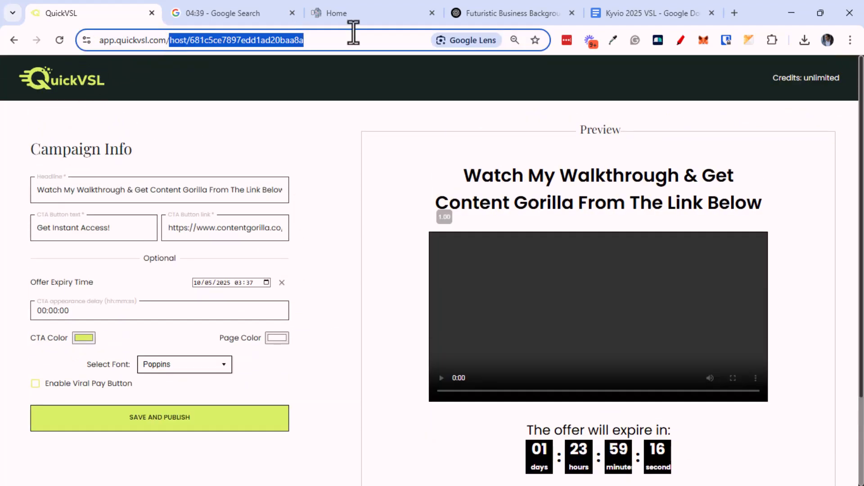